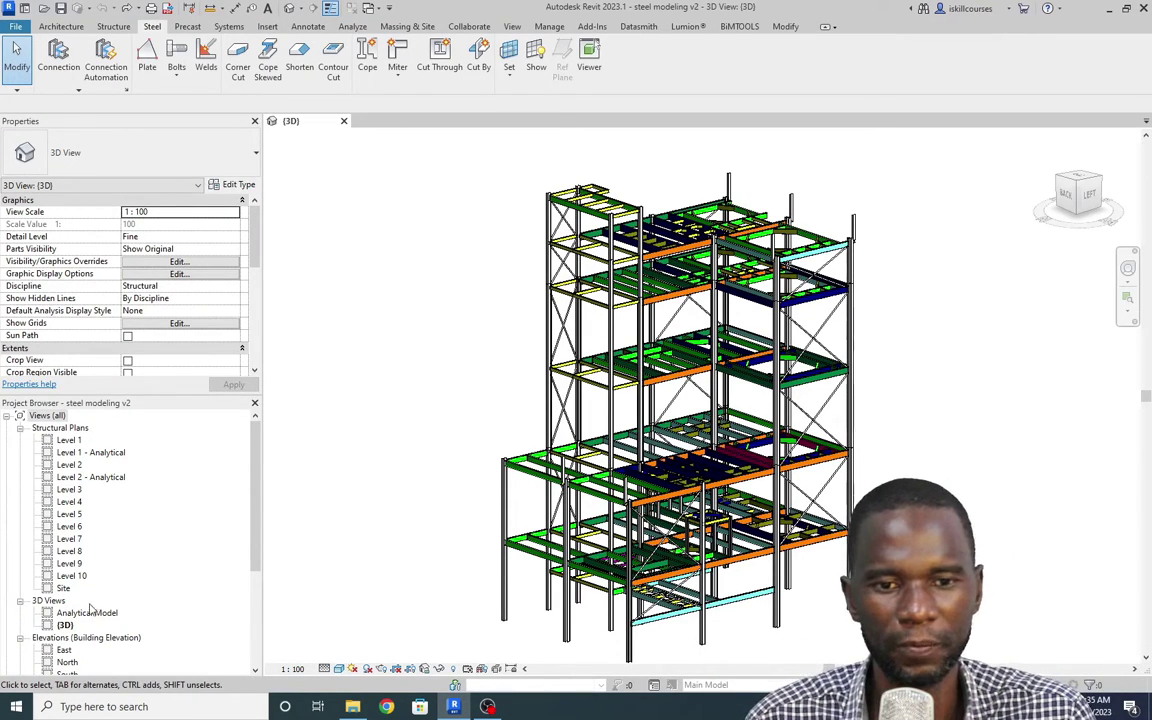
# Step: Examine the steel frame and the Level 4 junction where the secondary beam meets the green edge beam
pyautogui.scroll(2, 778, 390)
pyautogui.scroll(3, 778, 390)
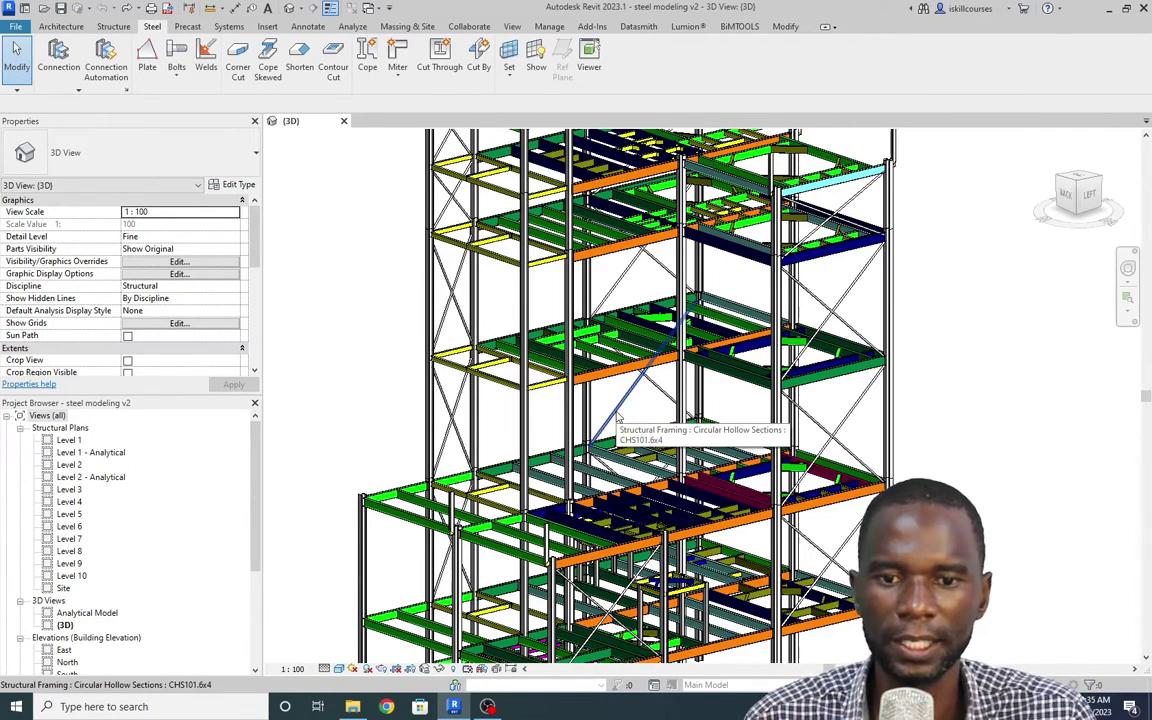
pyautogui.scroll(-2, 617, 418)
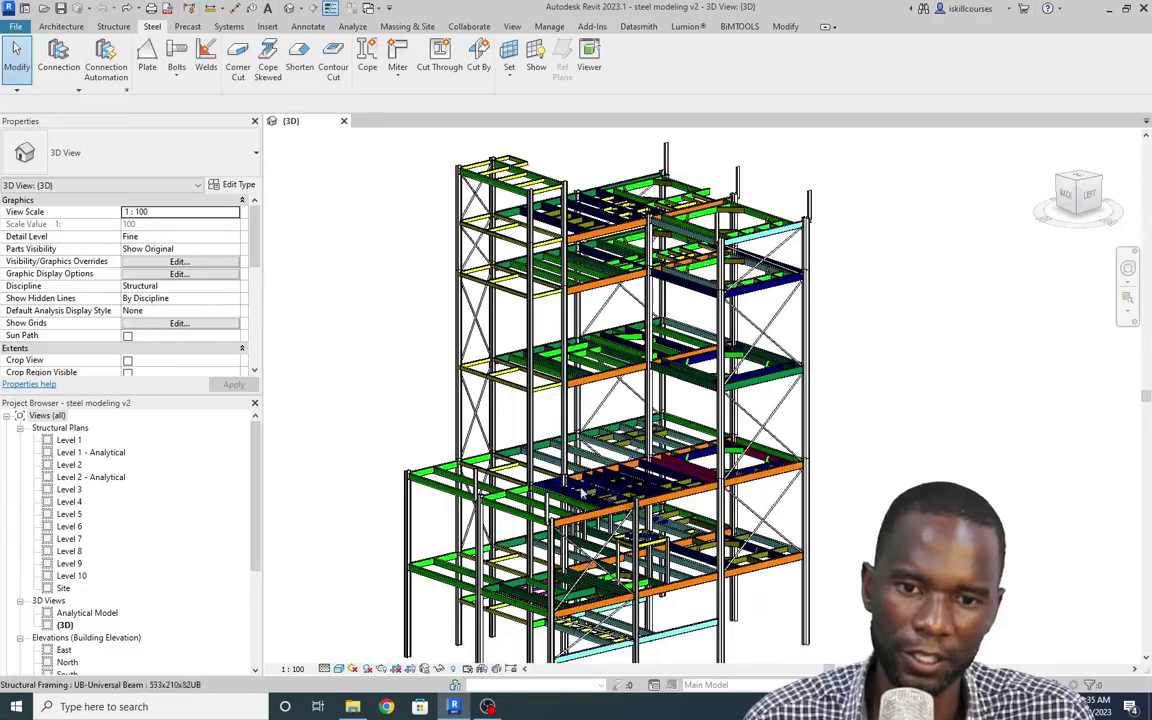
pyautogui.scroll(5, 435, 500)
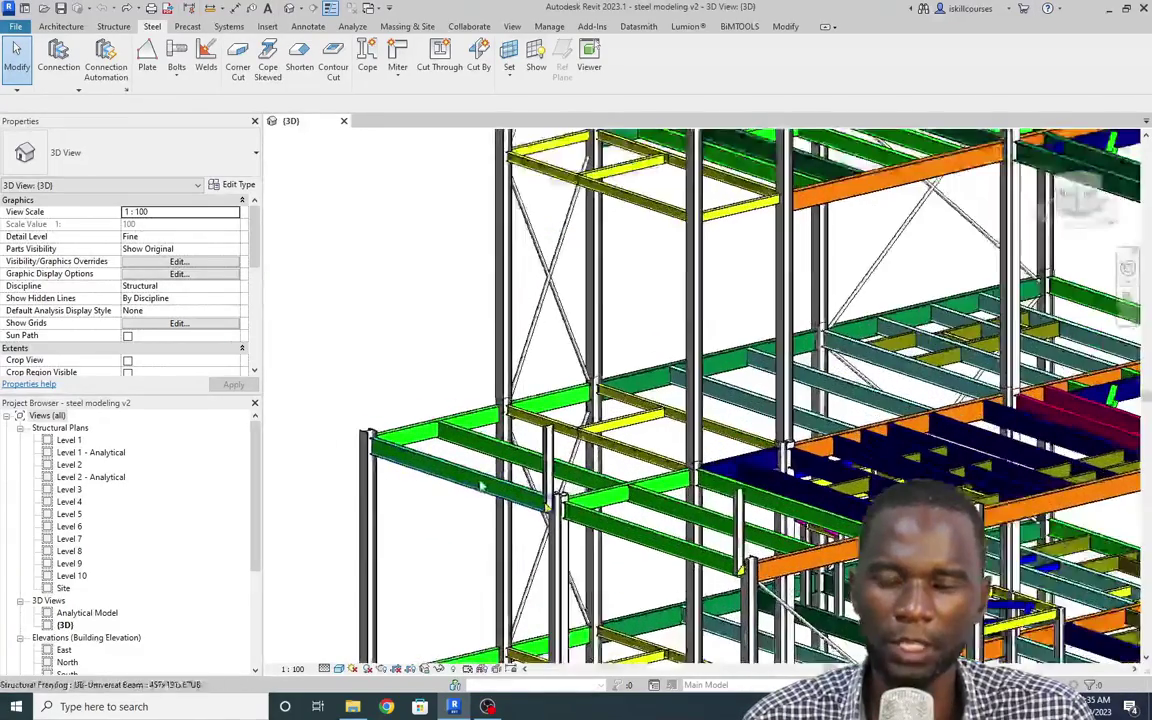
pyautogui.scroll(2, 440, 440)
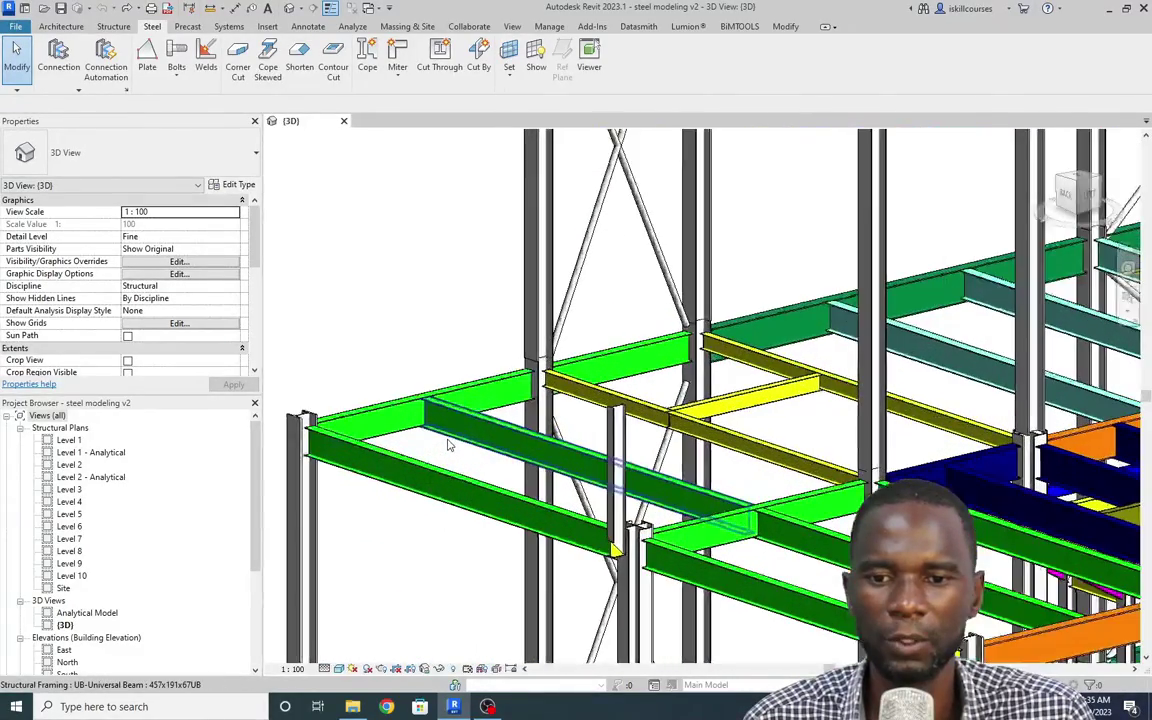
pyautogui.scroll(2, 420, 365)
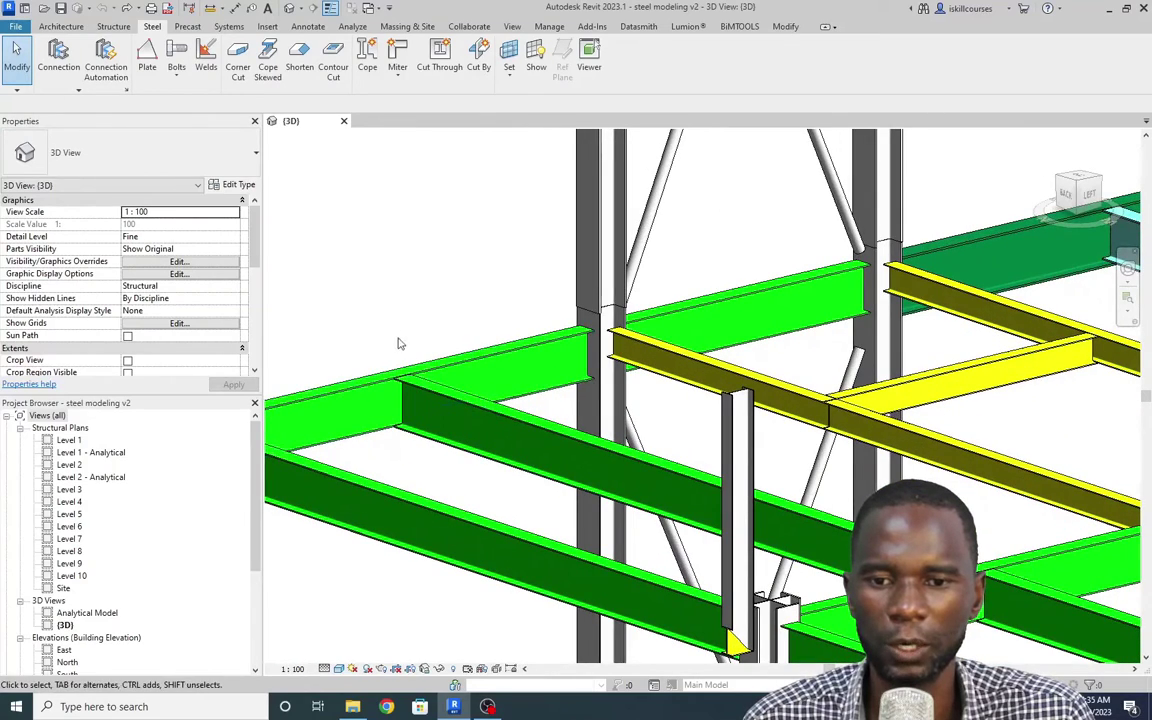
pyautogui.click(398, 388)
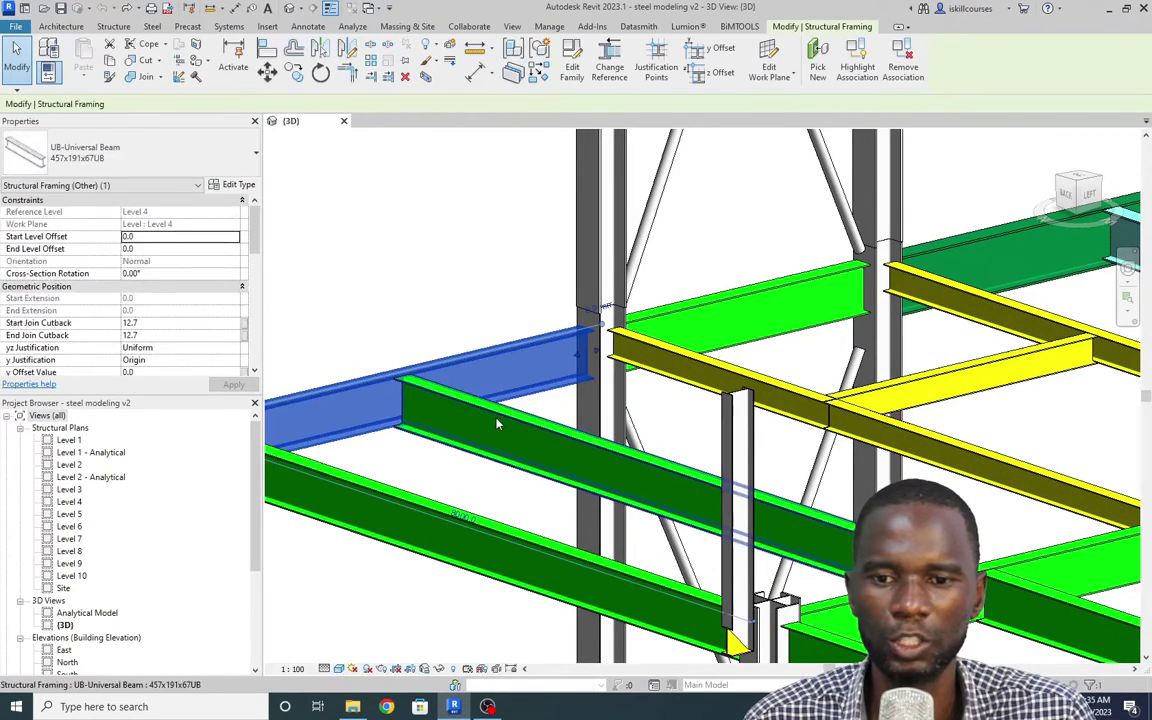
pyautogui.click(449, 309)
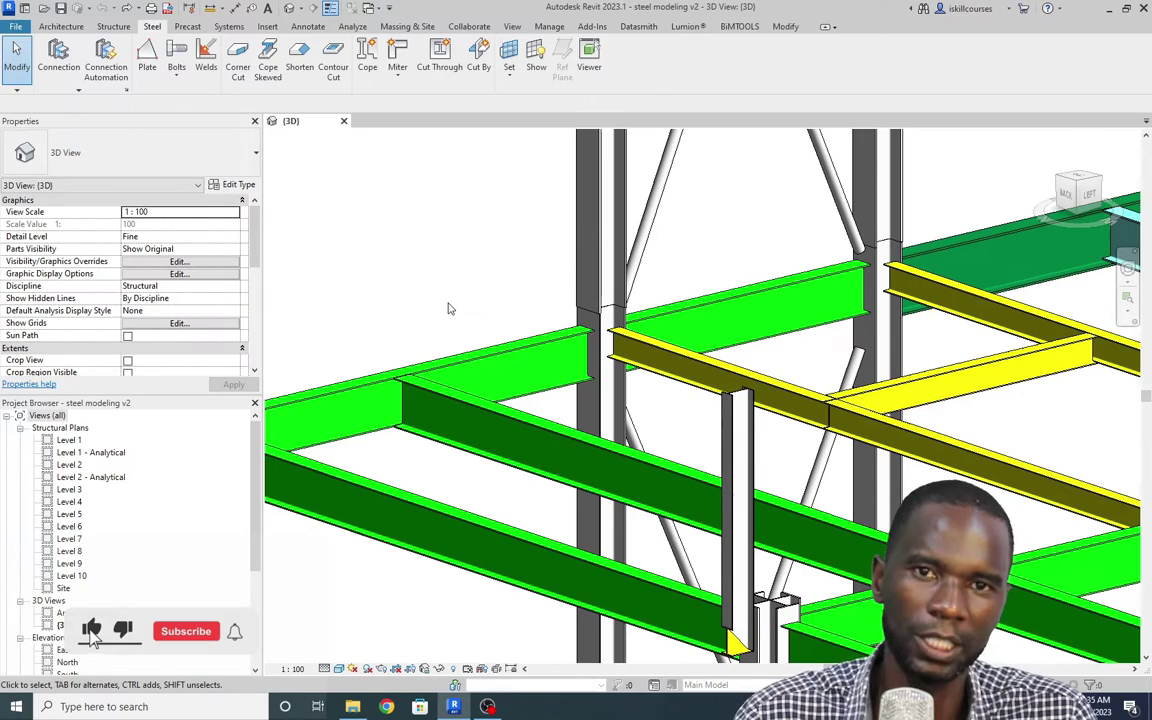
pyautogui.scroll(-2, 371, 356)
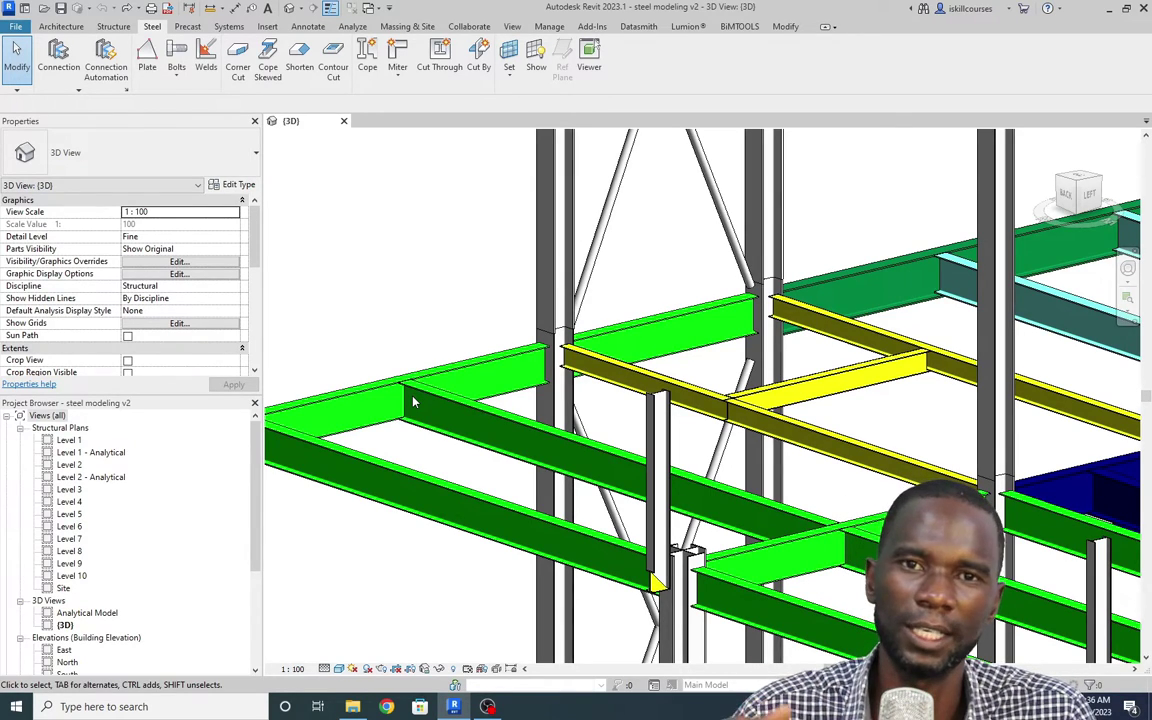
pyautogui.scroll(-5, 413, 402)
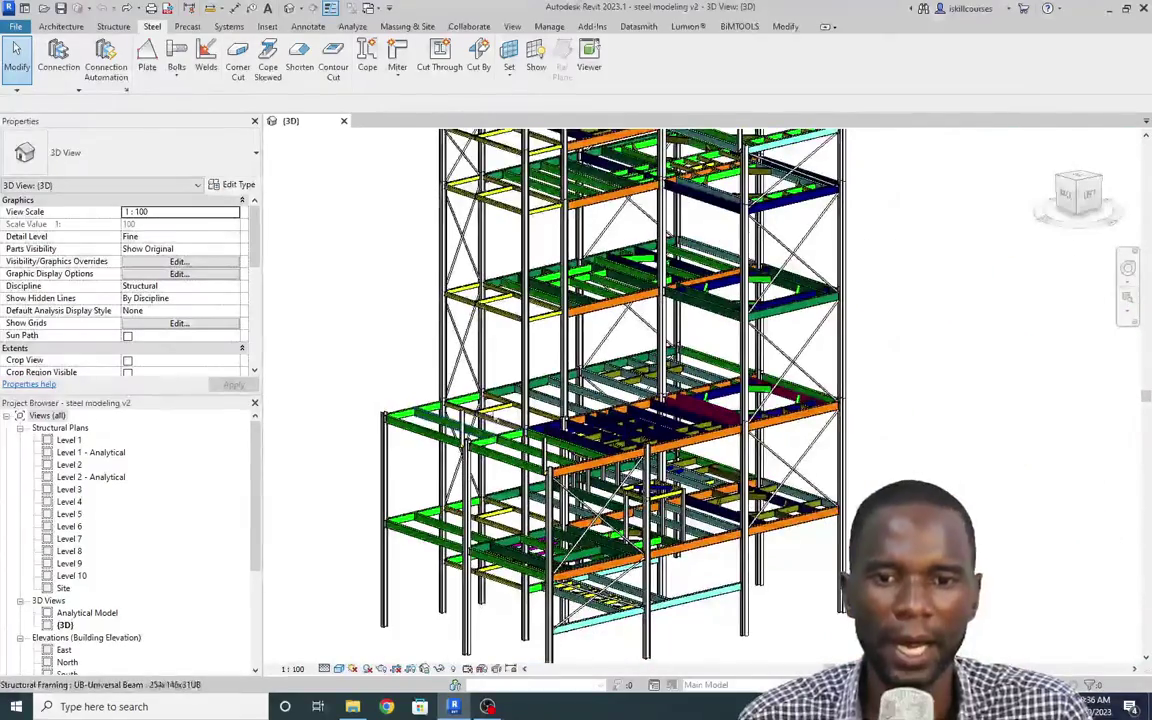
pyautogui.scroll(2, 519, 386)
pyautogui.scroll(-4, 519, 386)
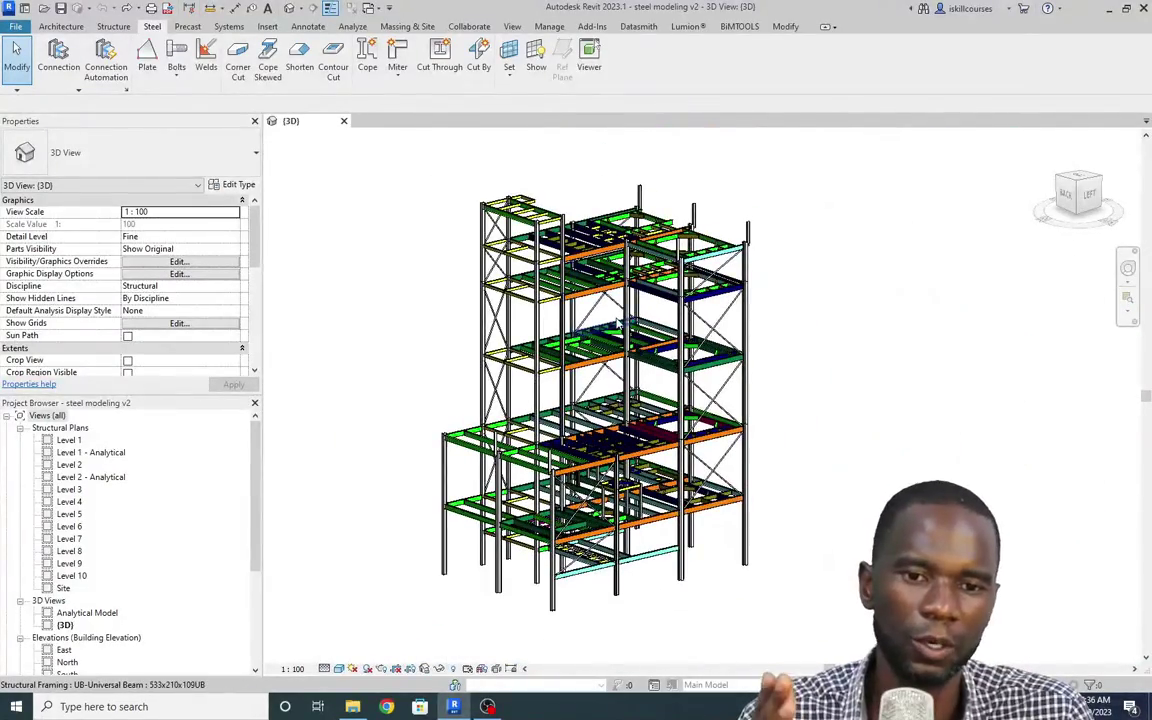
pyautogui.scroll(3, 618, 323)
pyautogui.scroll(1, 618, 323)
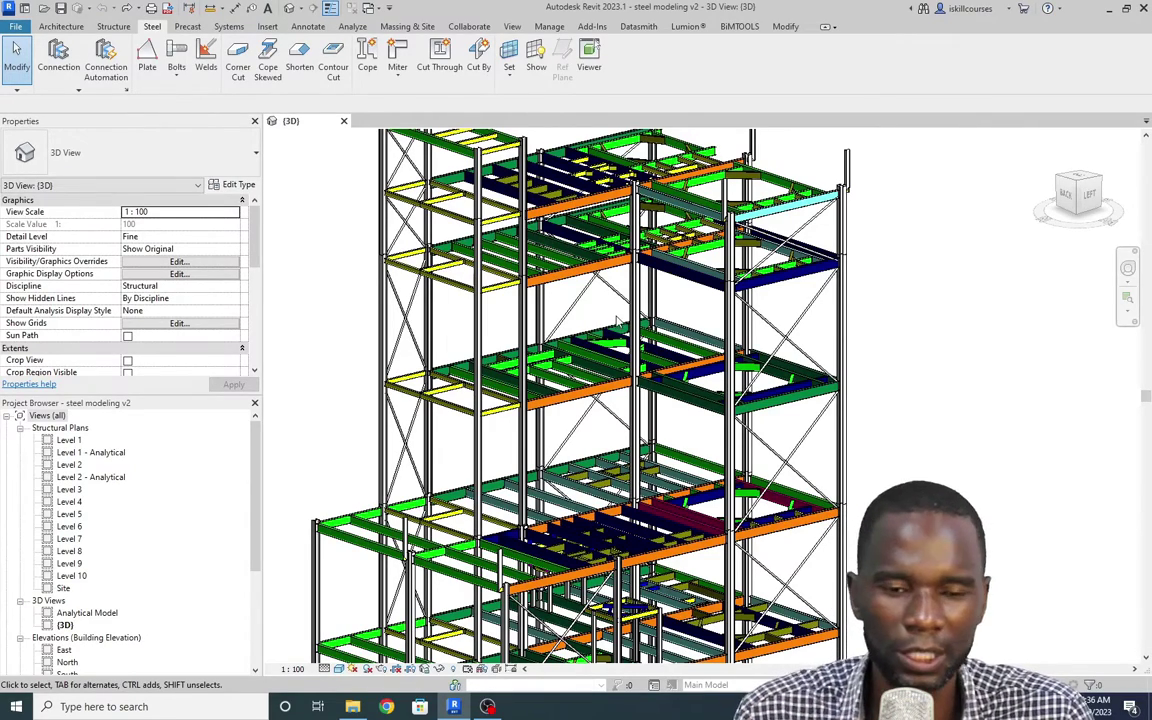
pyautogui.scroll(-2, 617, 320)
pyautogui.scroll(3, 603, 391)
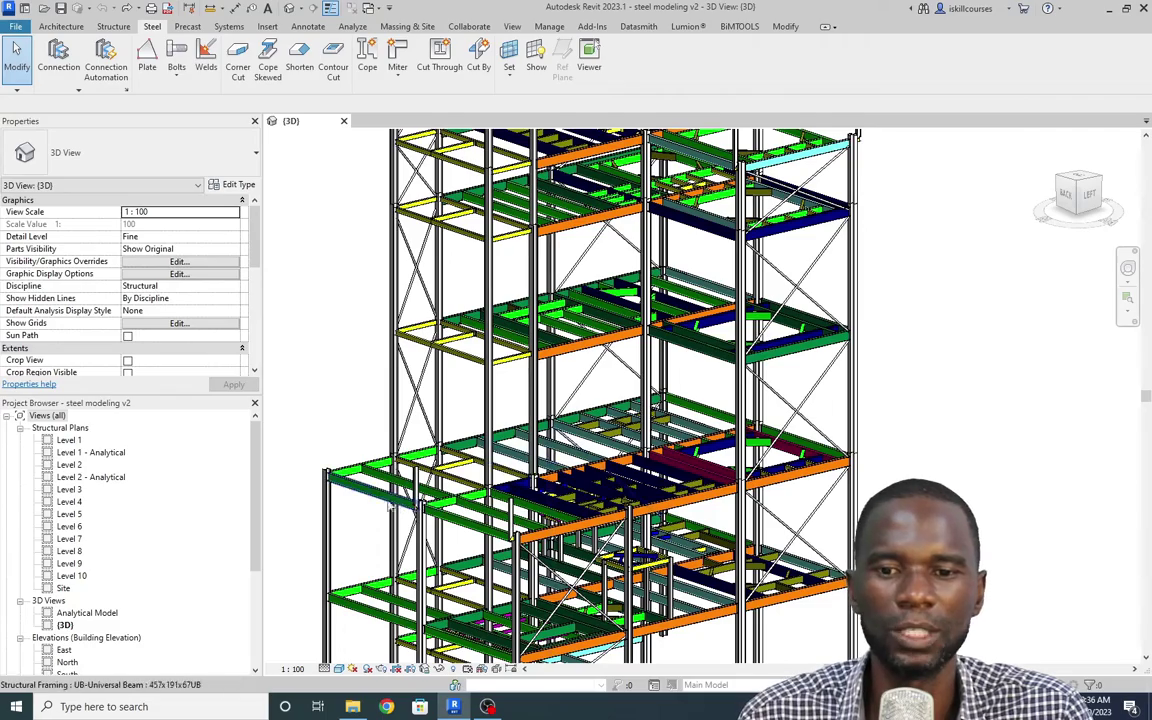
pyautogui.scroll(4, 349, 487)
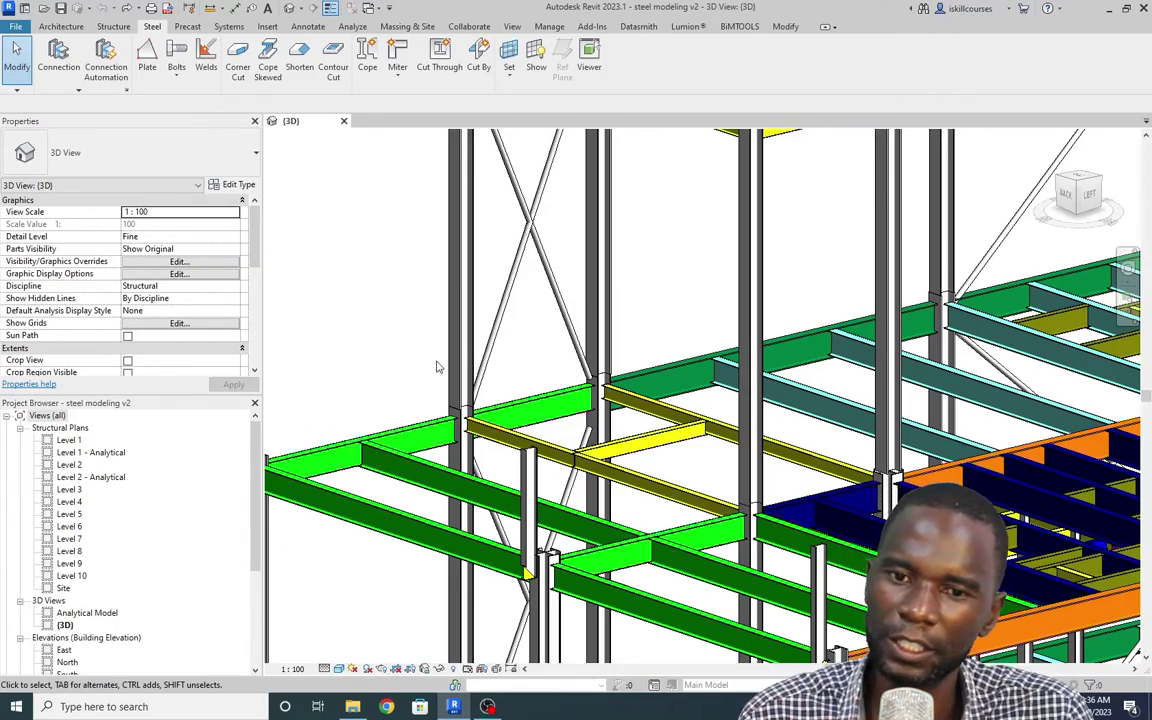
pyautogui.scroll(-4, 512, 351)
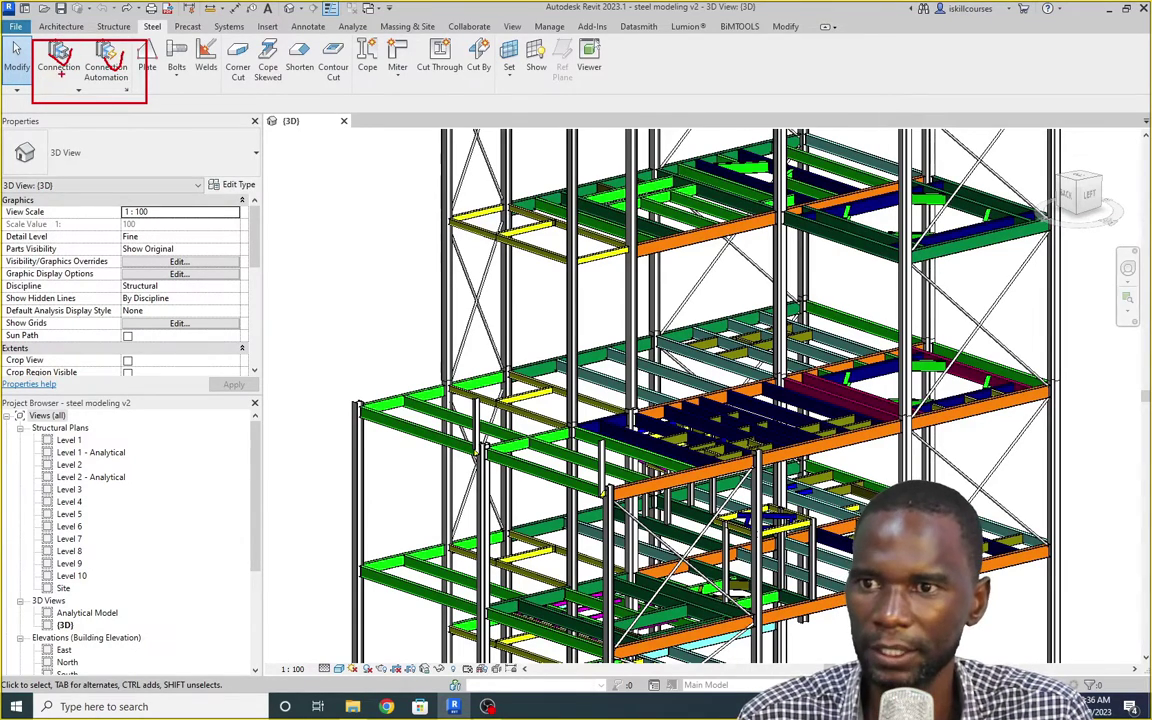
# Step: Open the structural connection settings and filter the available connections to the Platform beams group
pyautogui.click(112, 27)
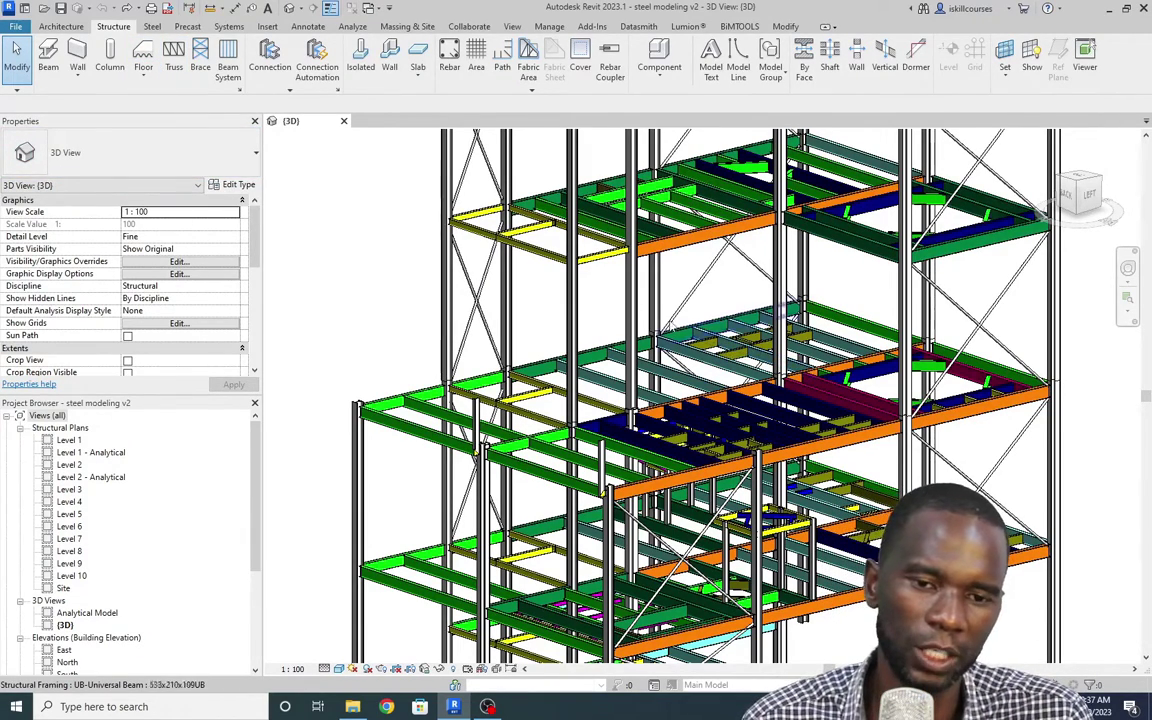
pyautogui.click(338, 93)
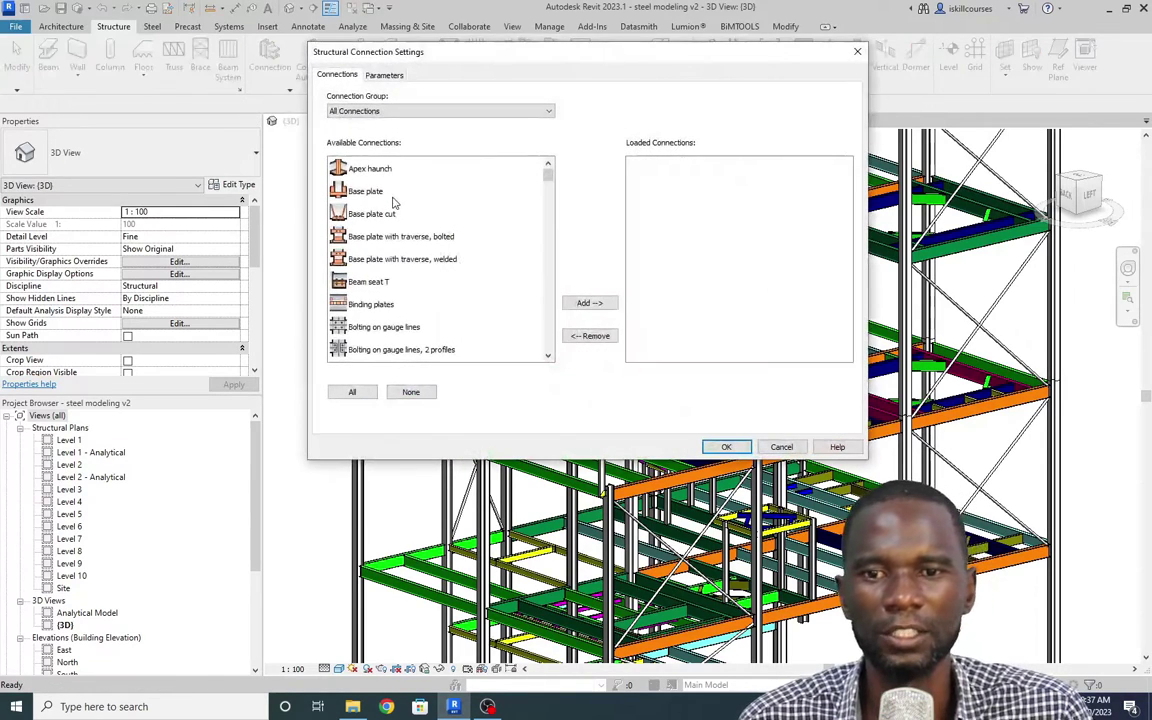
pyautogui.moveTo(456, 58); pyautogui.dragTo(510, 103)
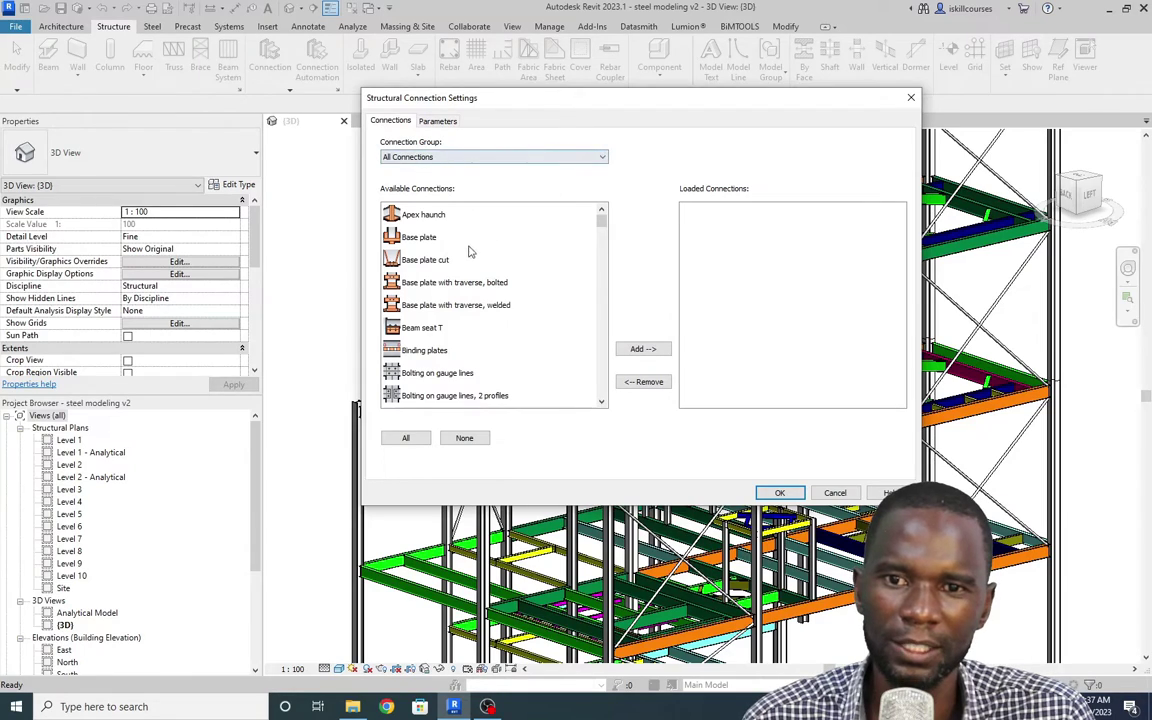
pyautogui.moveTo(602, 219)
pyautogui.mouseDown()
pyautogui.moveTo(602, 385)
pyautogui.moveTo(620, 271)
pyautogui.moveTo(606, 215)
pyautogui.mouseUp()
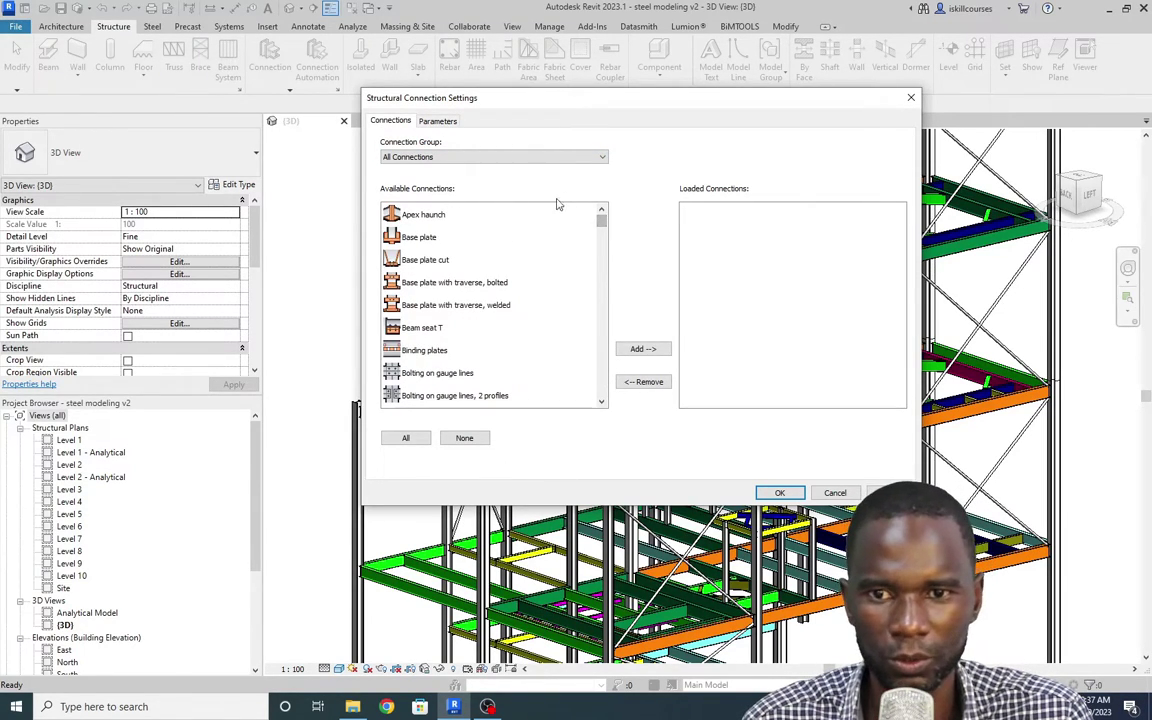
pyautogui.click(603, 160)
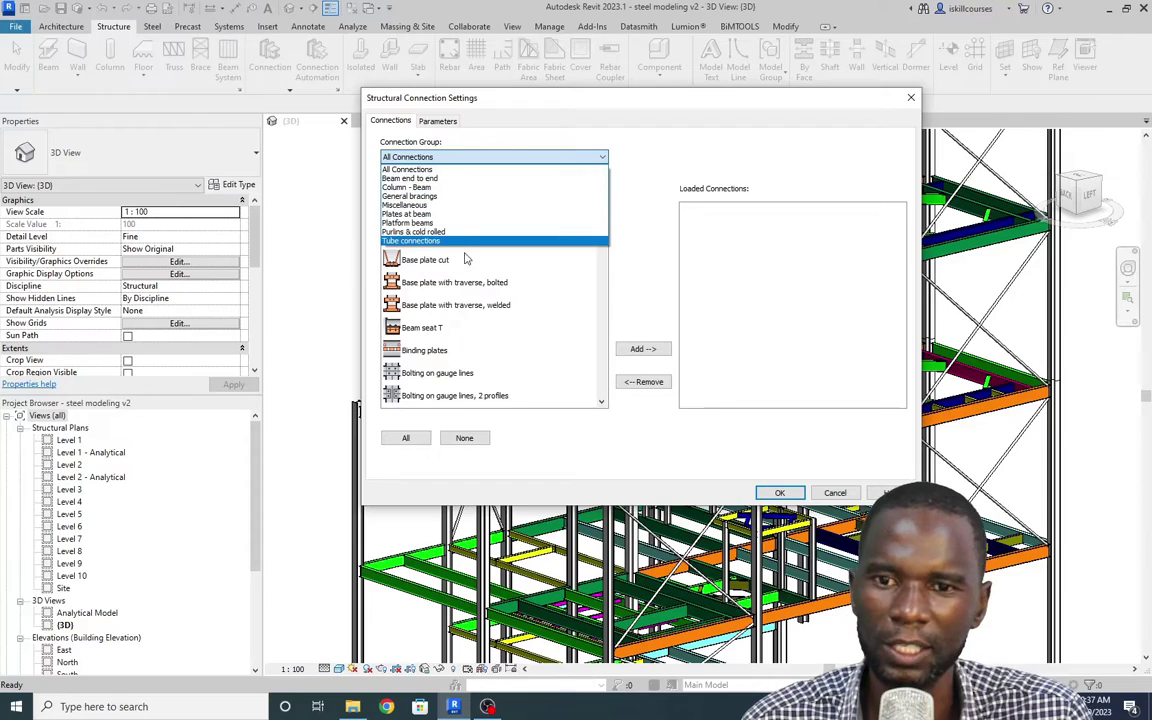
pyautogui.click(415, 223)
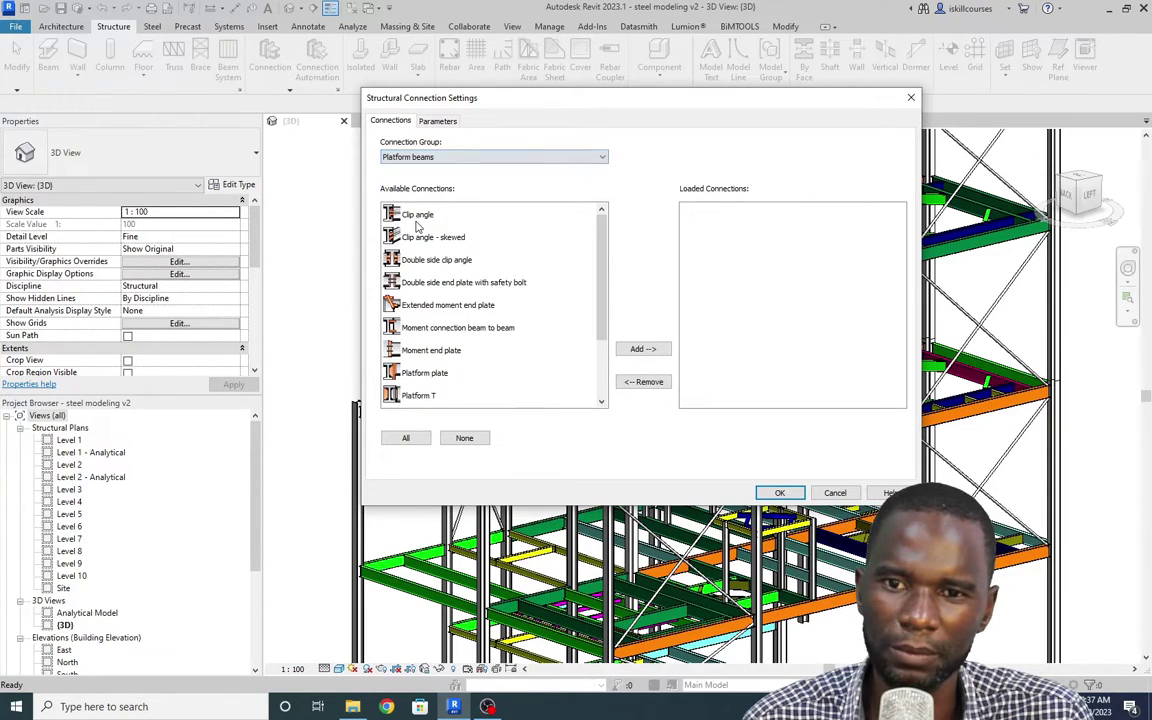
# Step: Load the Single side end plate connection into the project and accept the connection settings
pyautogui.scroll(-2, 570, 340)
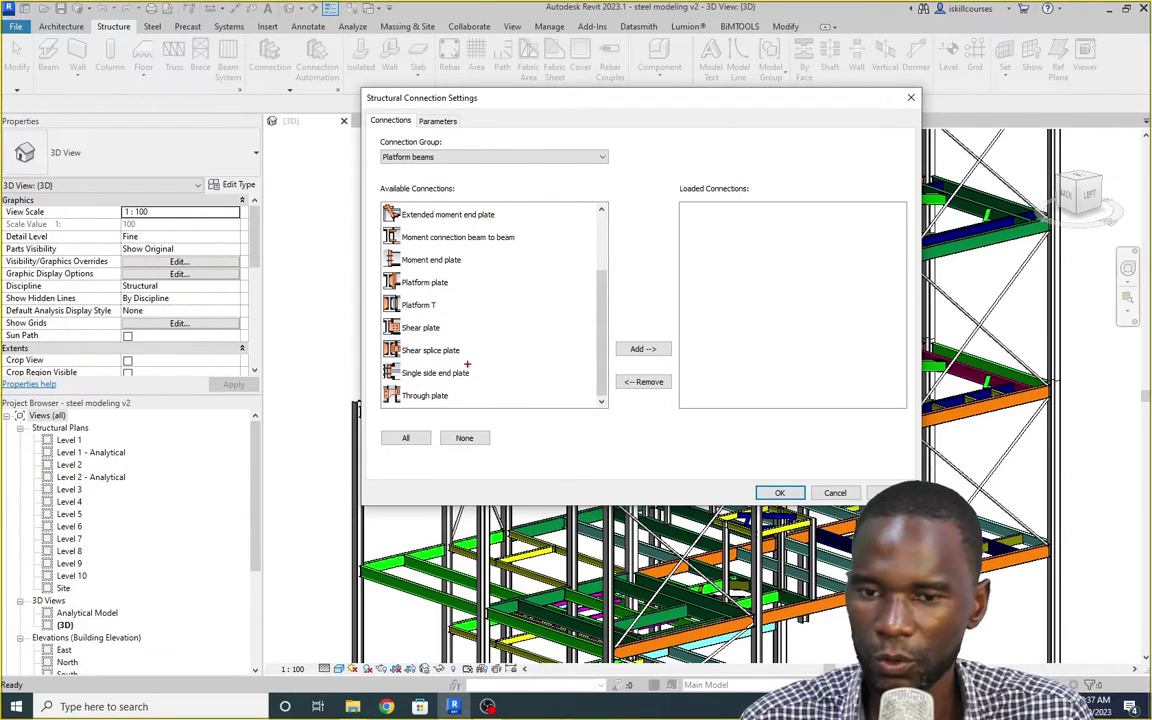
pyautogui.moveTo(376, 184)
pyautogui.mouseDown()
pyautogui.moveTo(481, 412)
pyautogui.moveTo(592, 420)
pyautogui.mouseUp()
pyautogui.moveTo(680, 190); pyautogui.dragTo(914, 431)
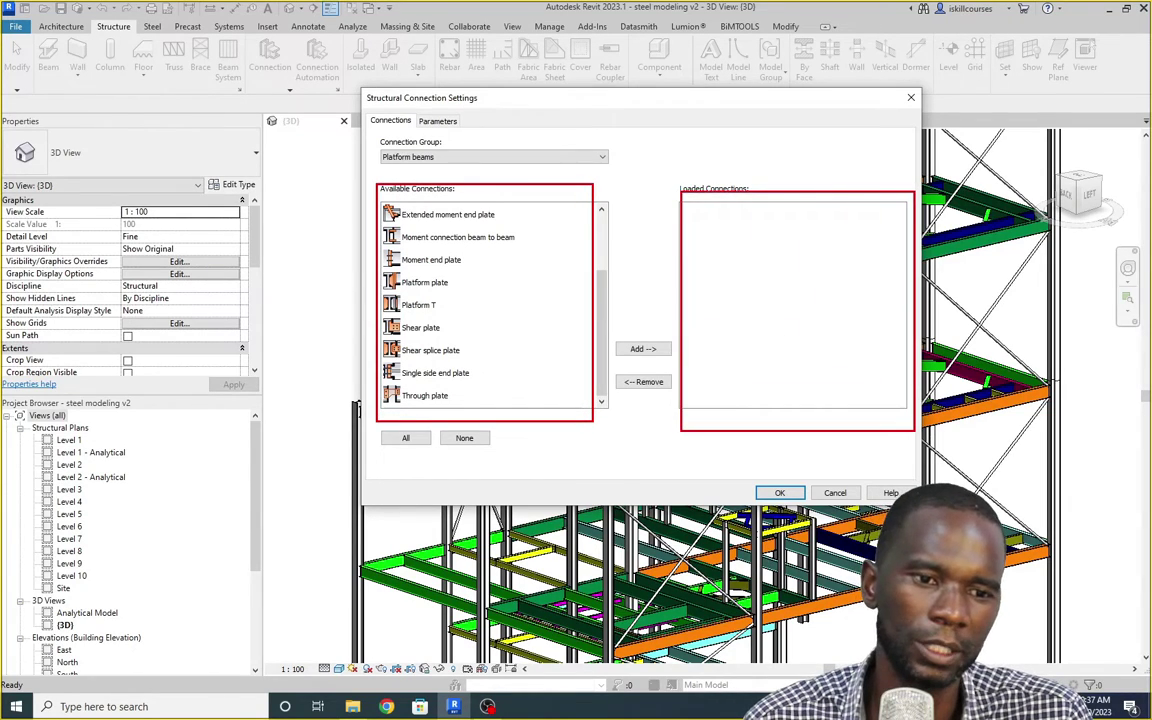
pyautogui.moveTo(485, 371)
pyautogui.mouseDown()
pyautogui.moveTo(673, 278)
pyautogui.moveTo(747, 281)
pyautogui.moveTo(480, 362)
pyautogui.moveTo(672, 285)
pyautogui.moveTo(765, 287)
pyautogui.mouseUp()
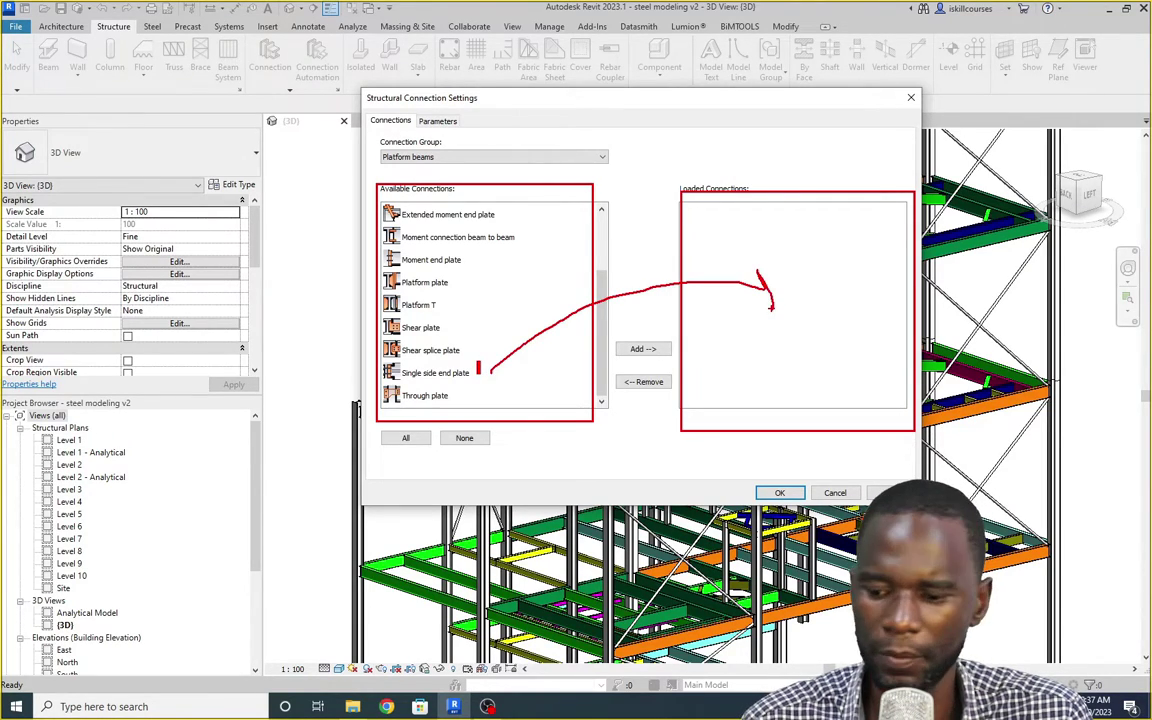
pyautogui.press('Escape')
pyautogui.click(440, 378)
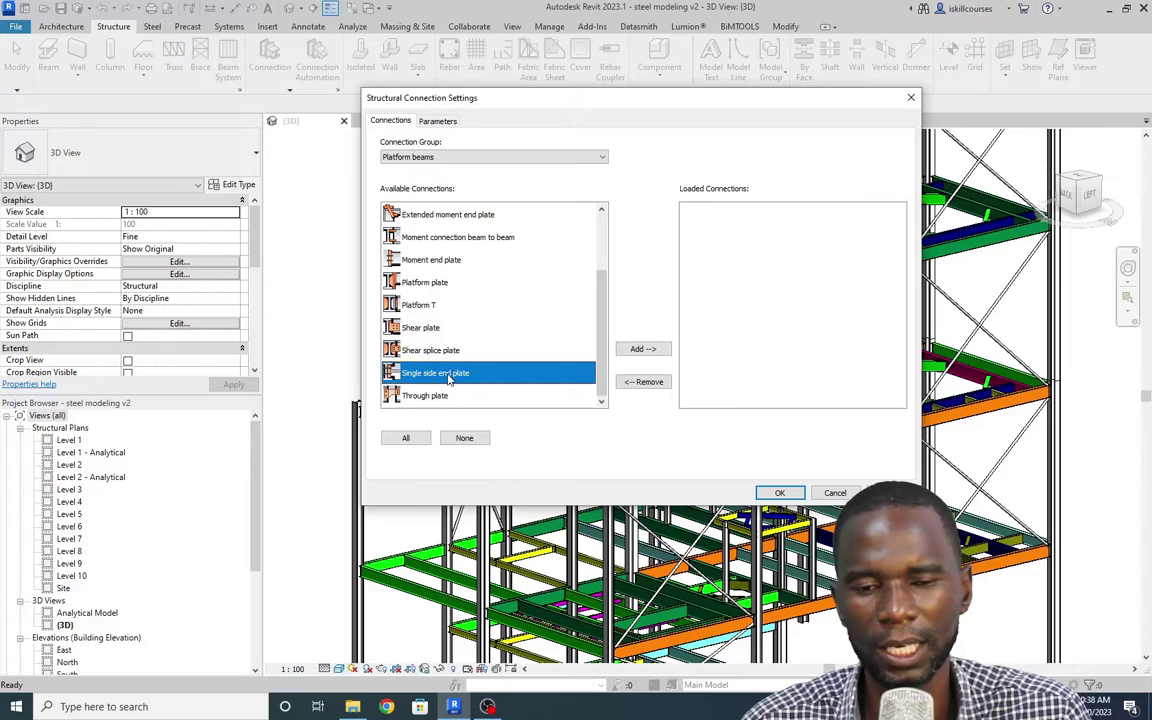
pyautogui.click(643, 349)
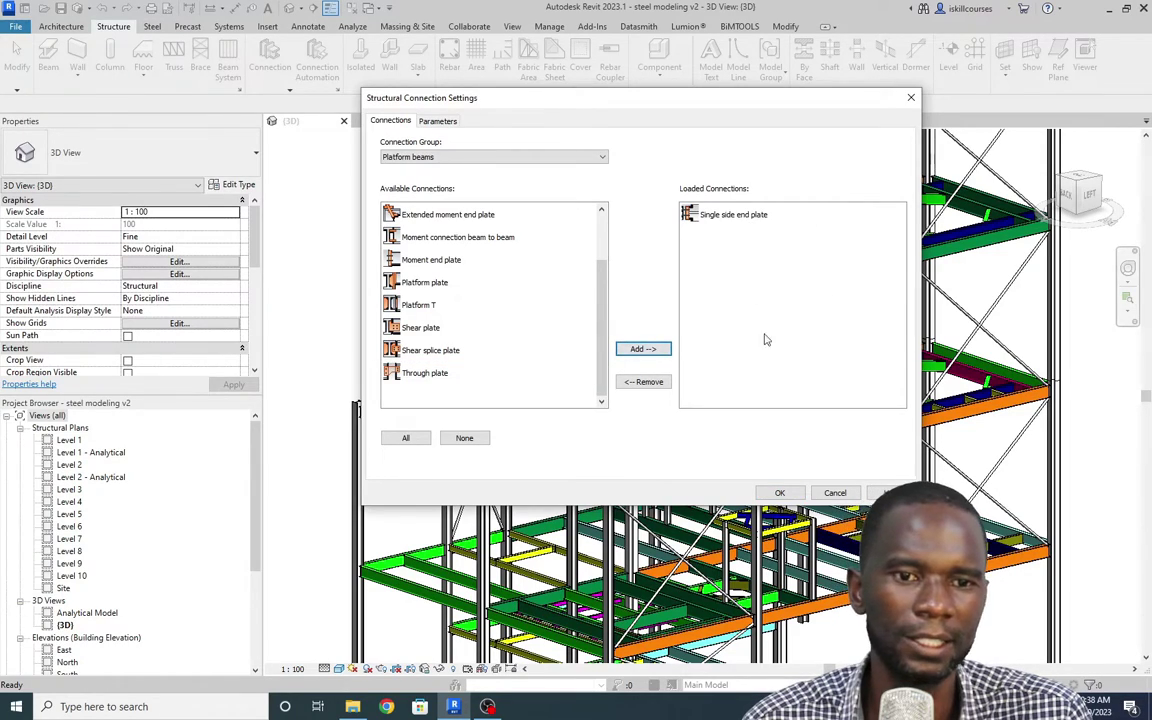
pyautogui.click(780, 493)
# Step: Create a structural connection between the green Level 4 edge beam and the secondary beam that frames into its middle
pyautogui.scroll(-3, 600, 350)
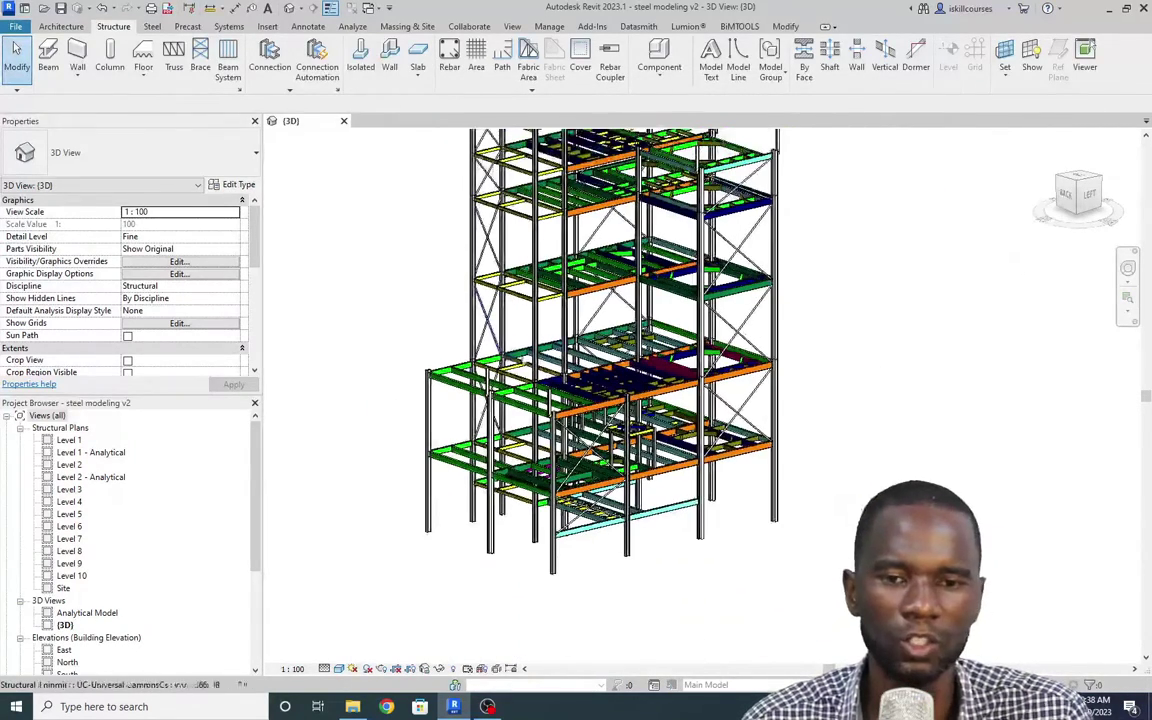
pyautogui.scroll(3, 632, 264)
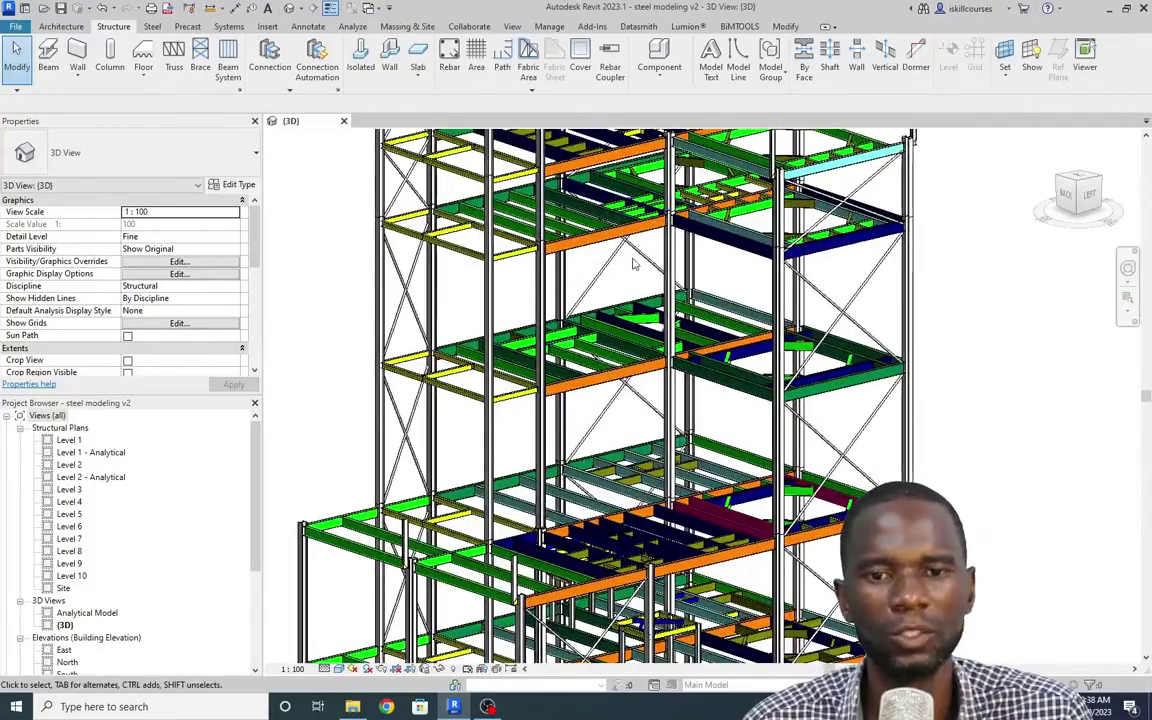
pyautogui.scroll(-5, 632, 264)
pyautogui.scroll(5, 443, 440)
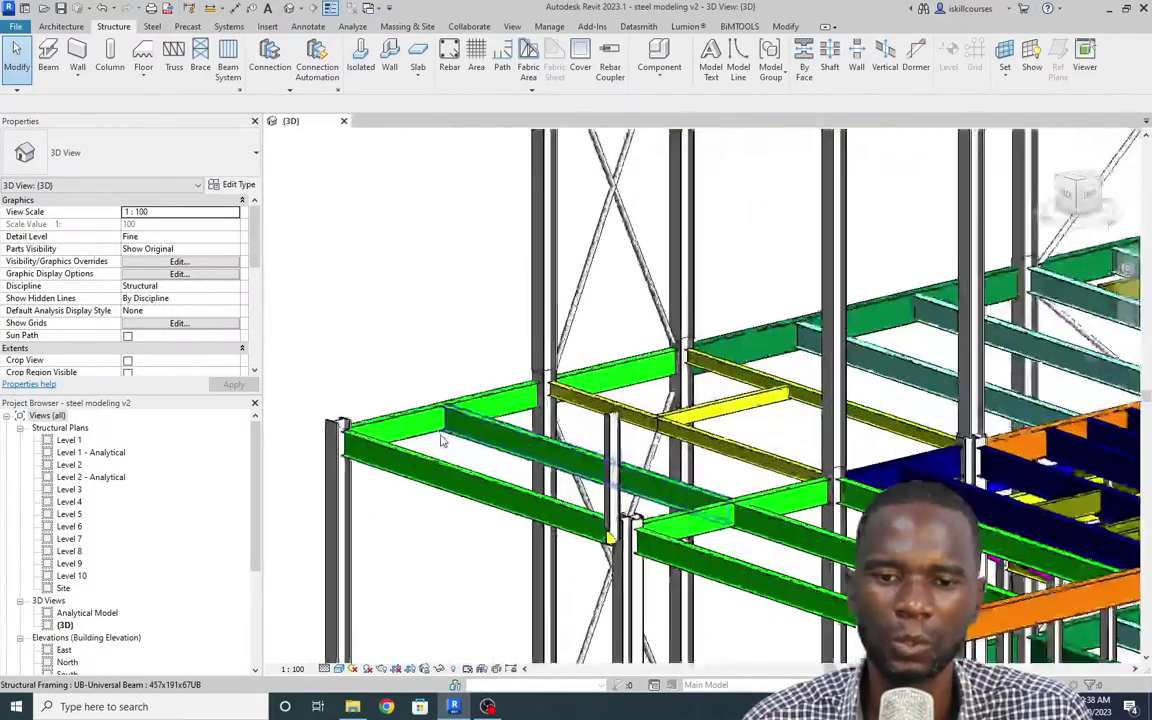
pyautogui.scroll(5, 443, 440)
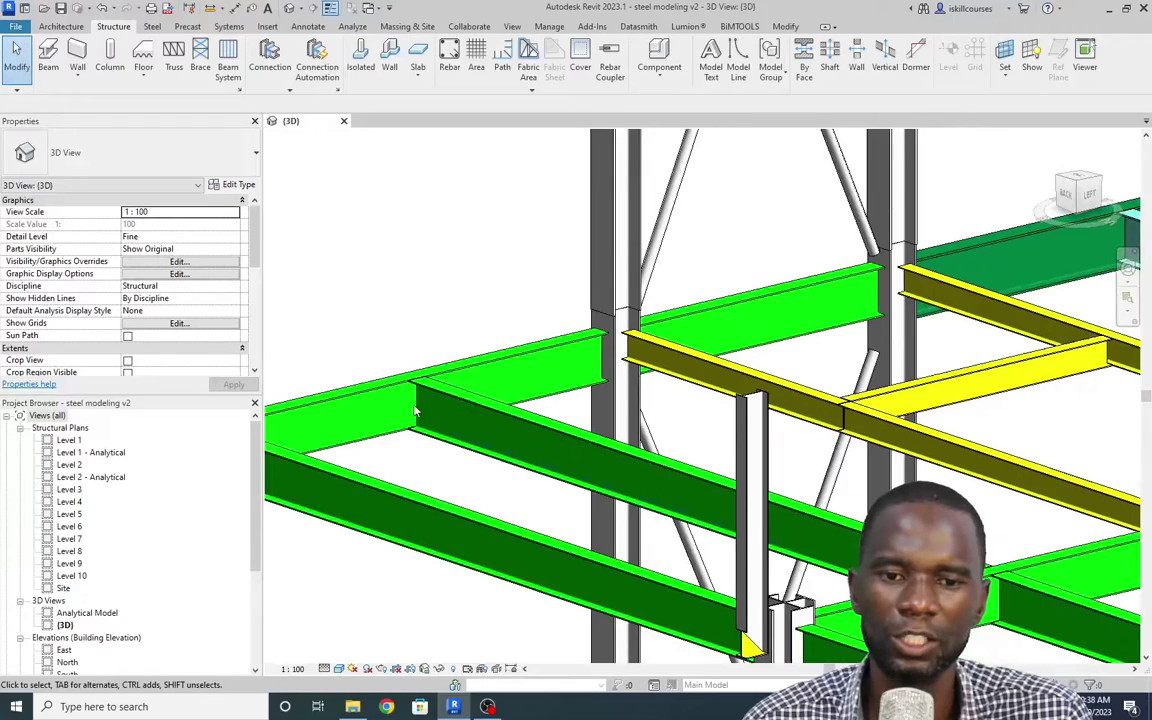
pyautogui.scroll(2, 417, 410)
pyautogui.click(436, 330)
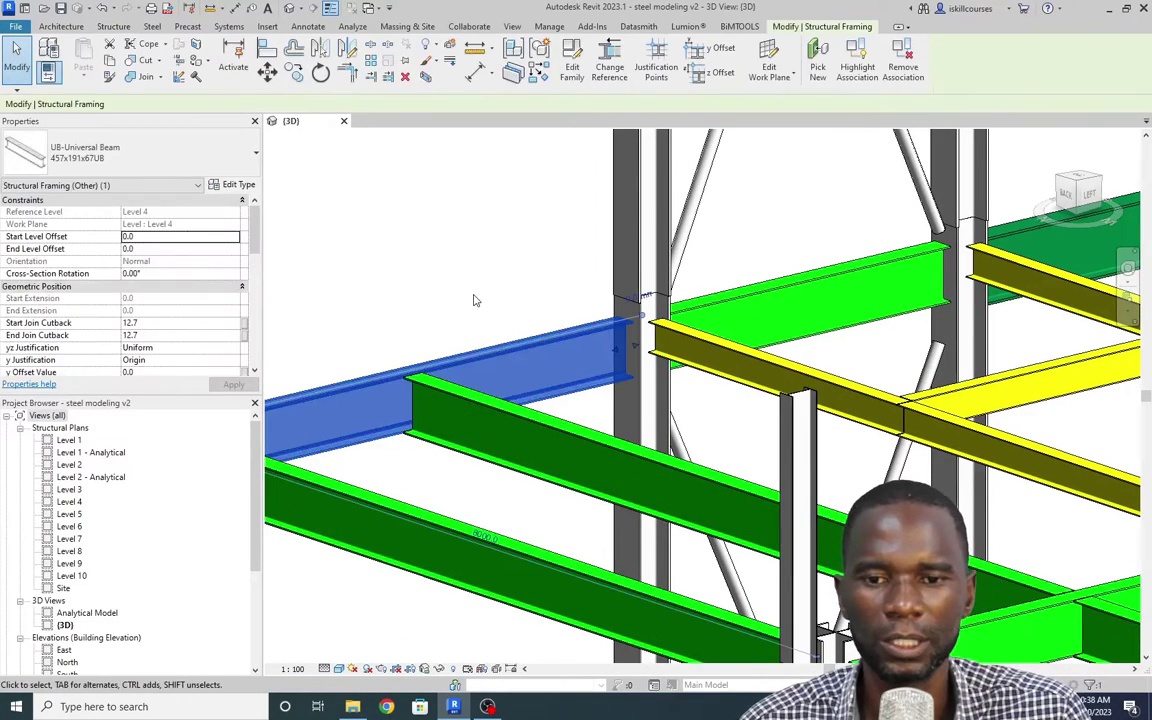
pyautogui.keyDown('ctrl'); pyautogui.click(558, 422); pyautogui.keyUp('ctrl')
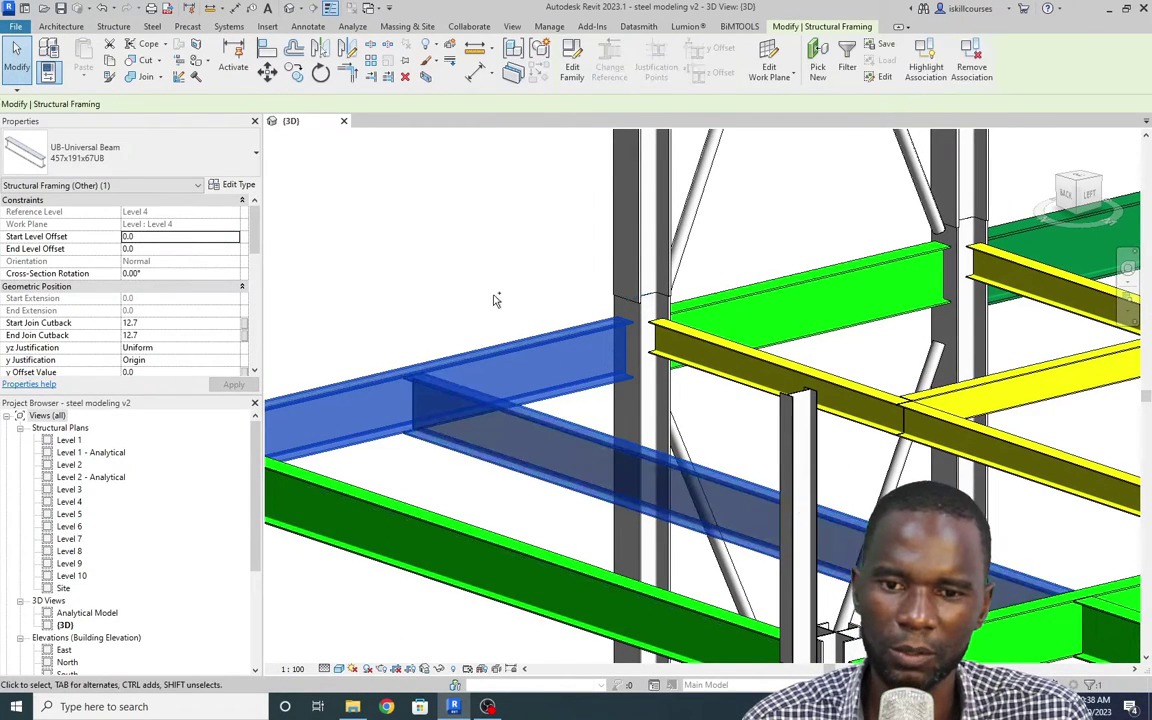
pyautogui.click(153, 27)
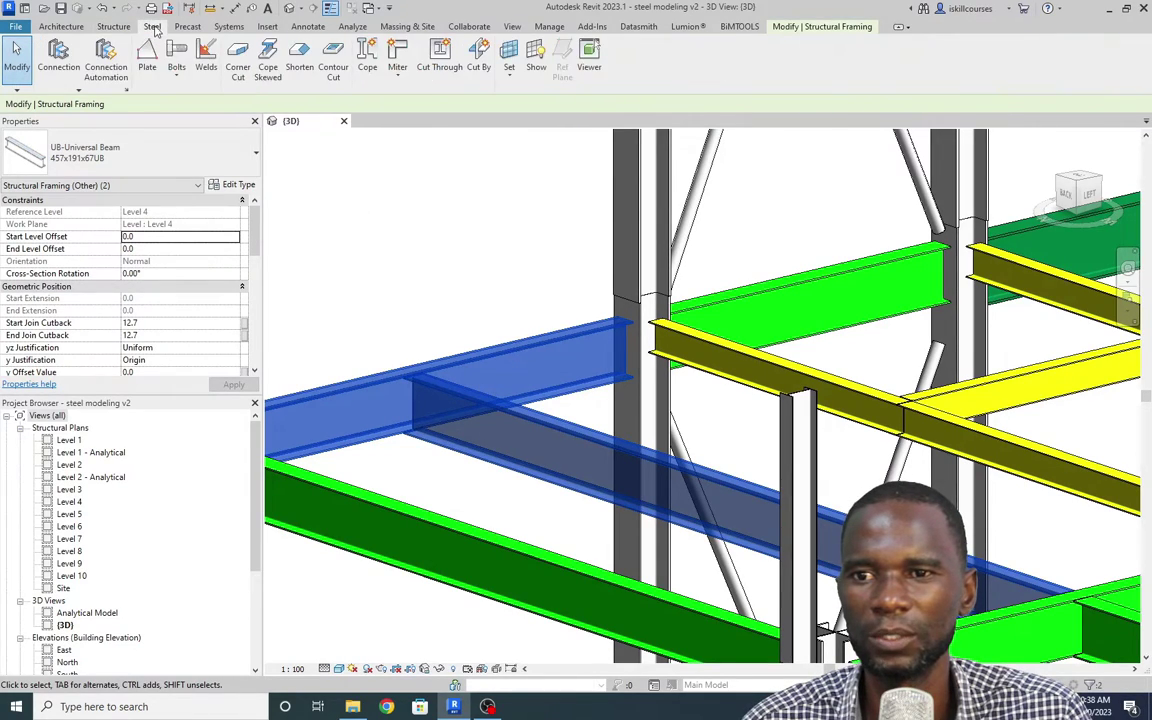
pyautogui.click(58, 55)
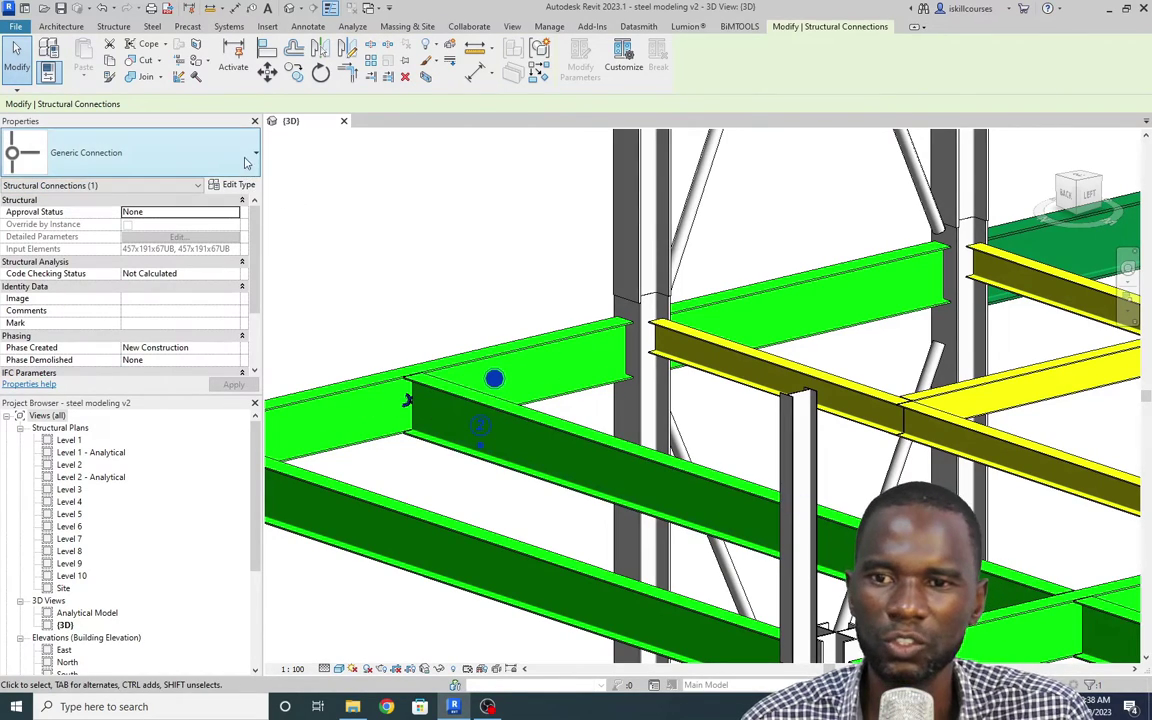
# Step: Change the type of the selected beam-to-beam connection from Generic Connection to Single side end plate
pyautogui.click(250, 156)
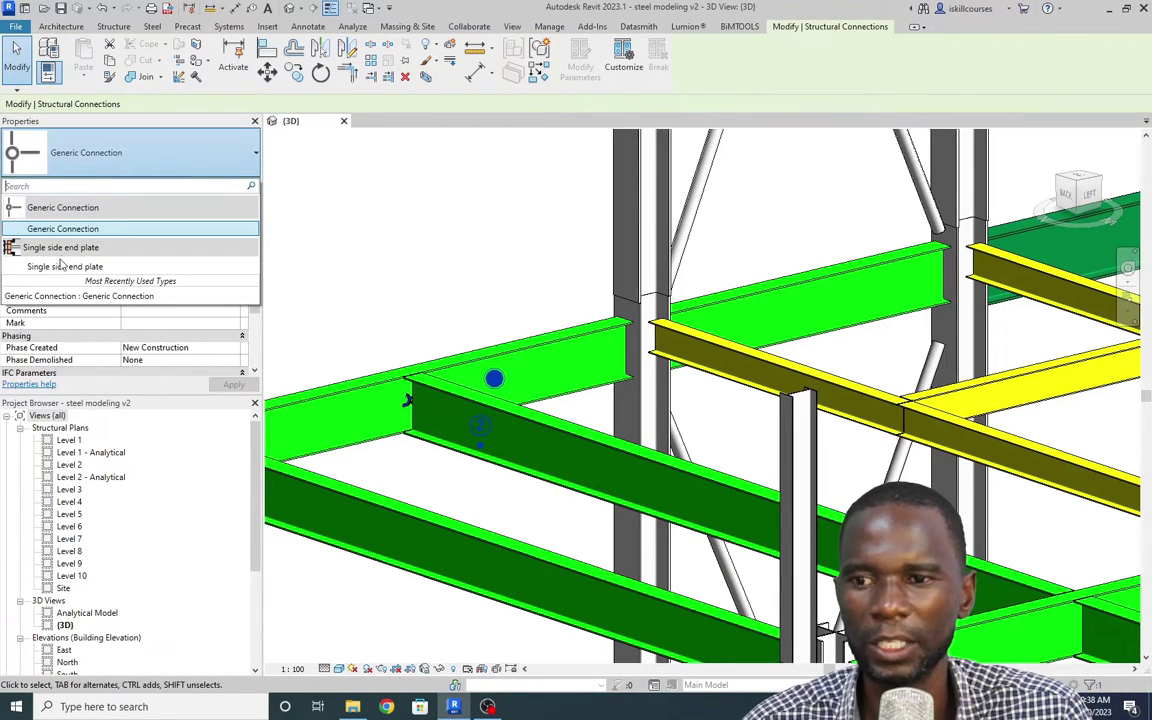
pyautogui.moveTo(73, 270)
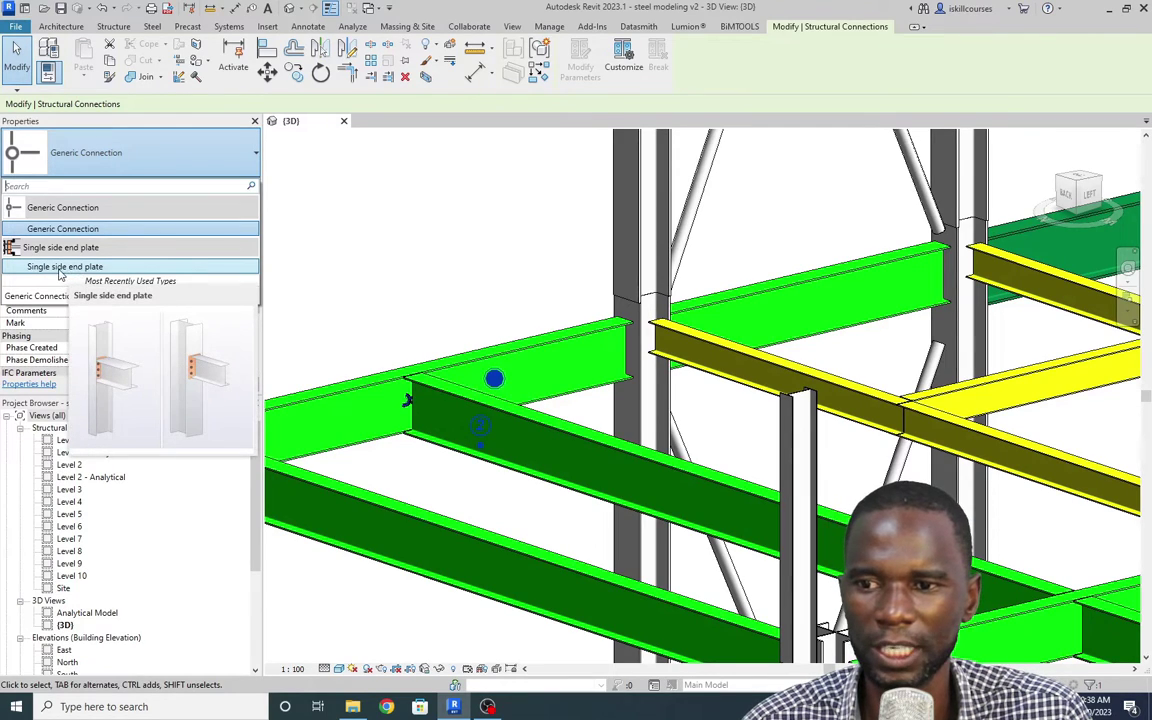
pyautogui.click(62, 267)
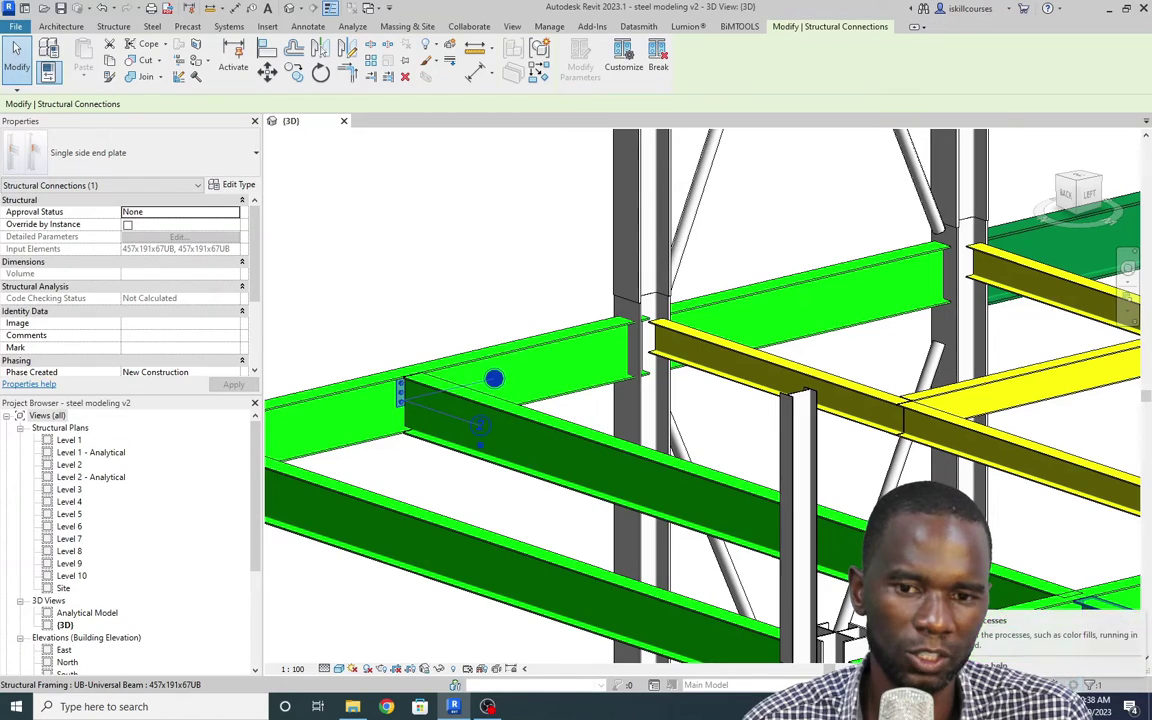
# Step: Examine the end plate, its bolts and the coped flanges of the secondary beam at the new connection
pyautogui.scroll(5, 392, 422)
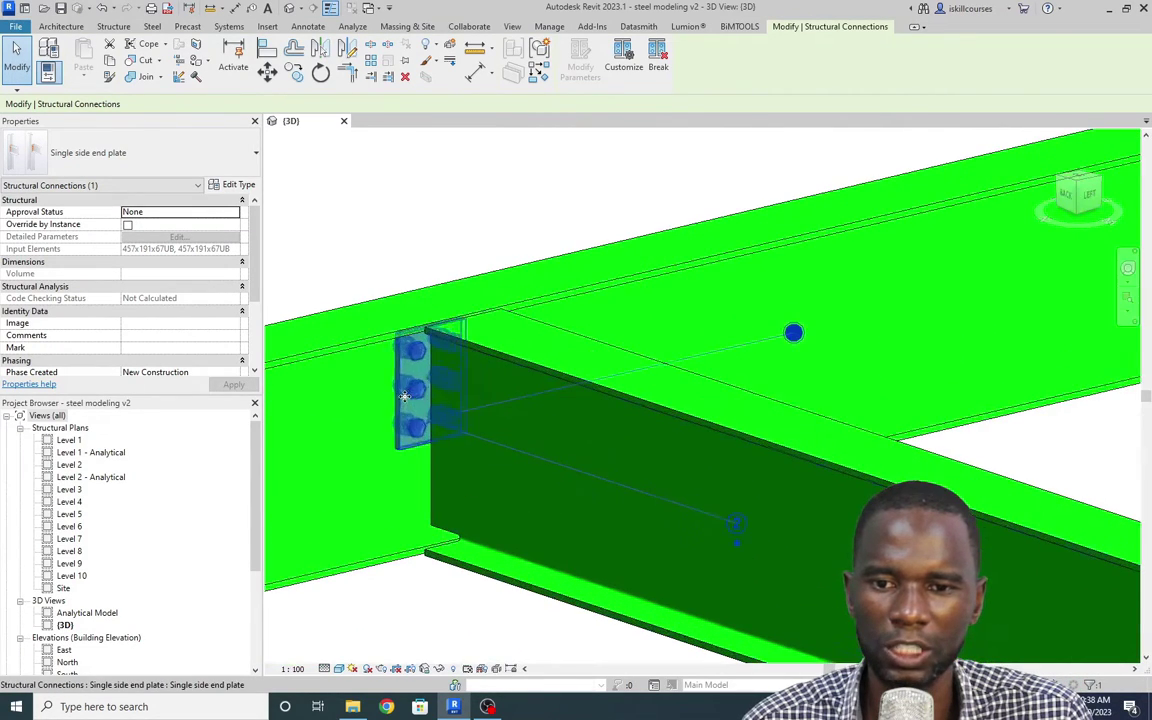
pyautogui.scroll(-1, 458, 297)
pyautogui.click(454, 194)
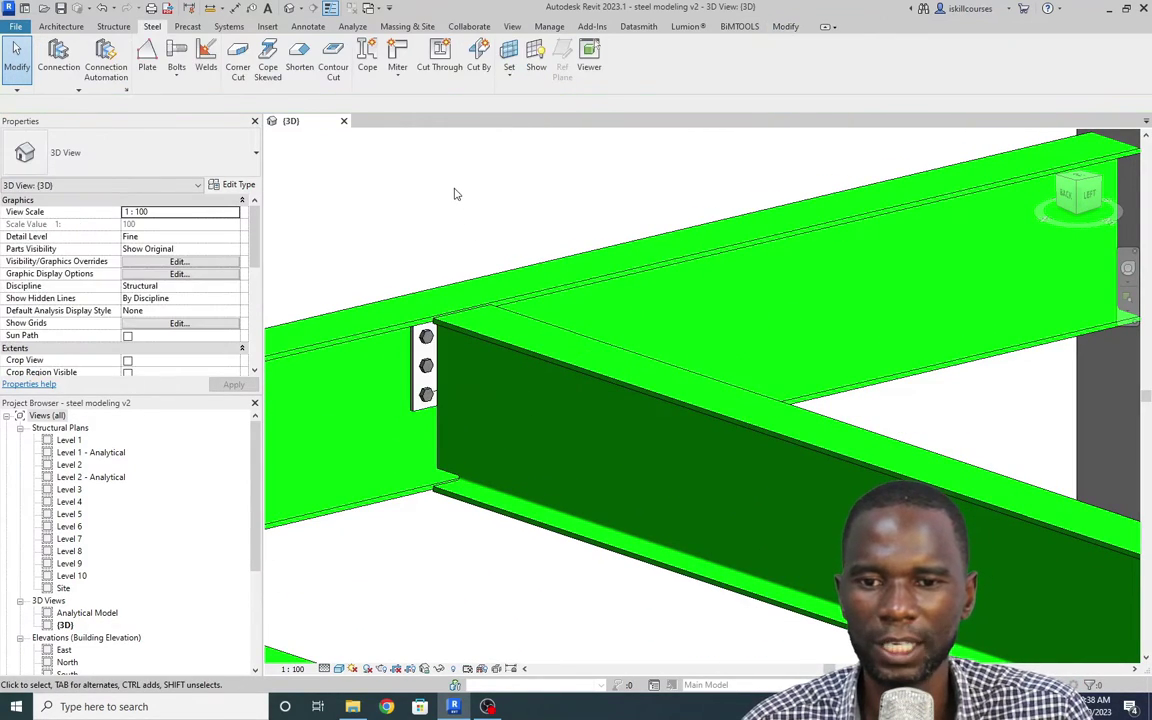
pyautogui.click(443, 374)
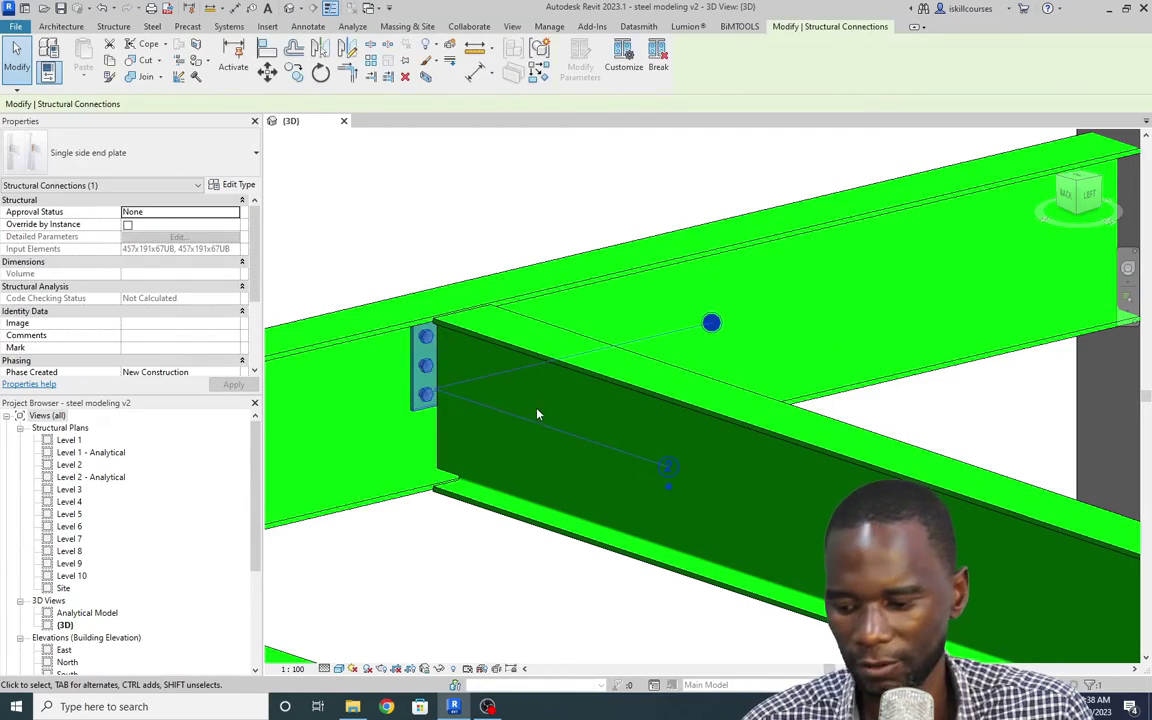
pyautogui.keyDown('shift'); pyautogui.moveTo(545, 414); pyautogui.dragTo(604, 463, button='middle'); pyautogui.keyUp('shift')
pyautogui.press('Escape')
pyautogui.scroll(5, 420, 345)
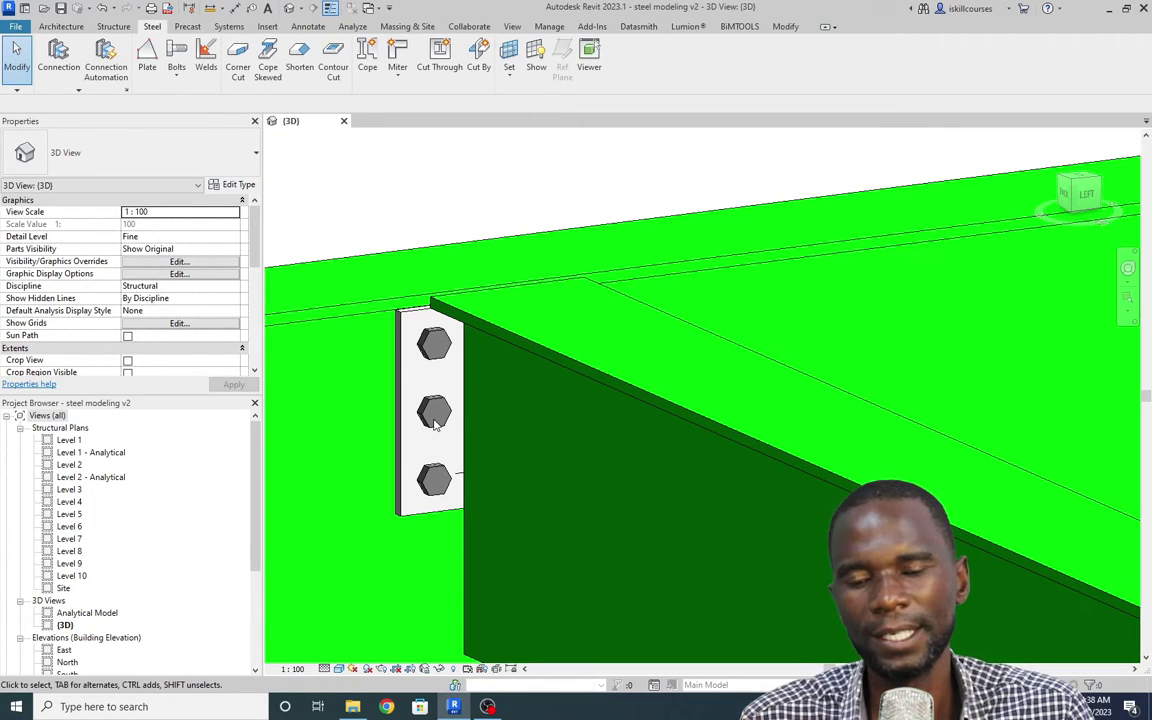
pyautogui.scroll(-2, 447, 418)
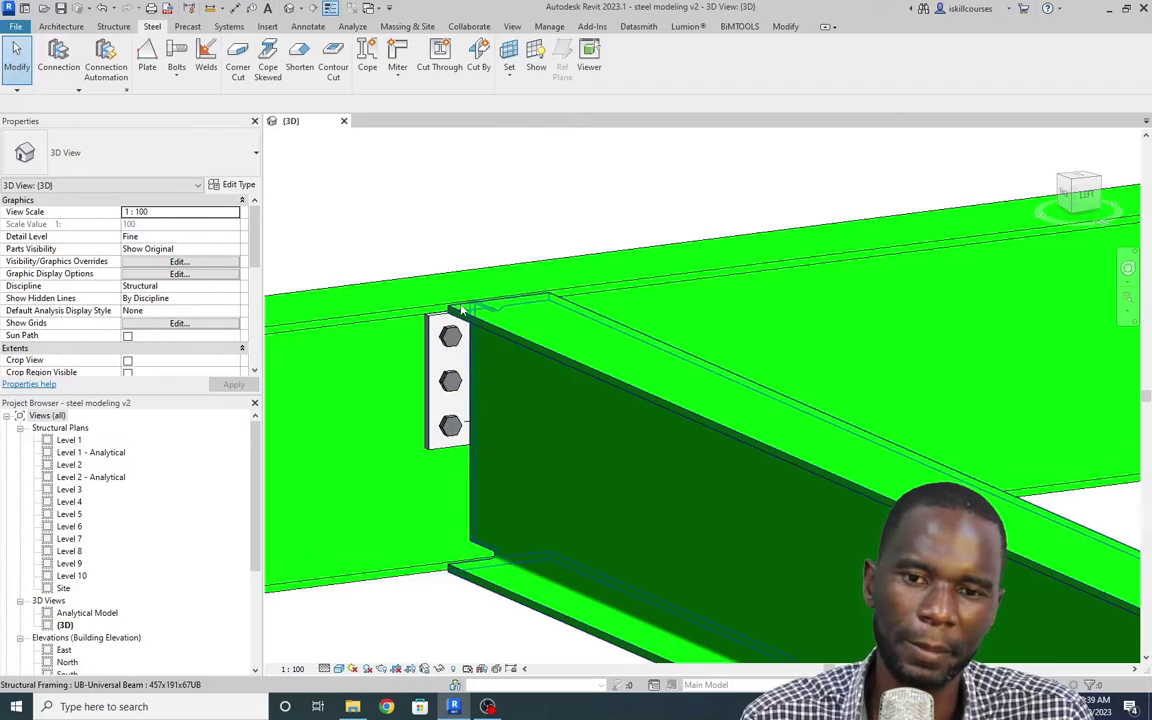
pyautogui.keyDown('shift'); pyautogui.moveTo(476, 385); pyautogui.dragTo(503, 424, button='middle'); pyautogui.keyUp('shift')
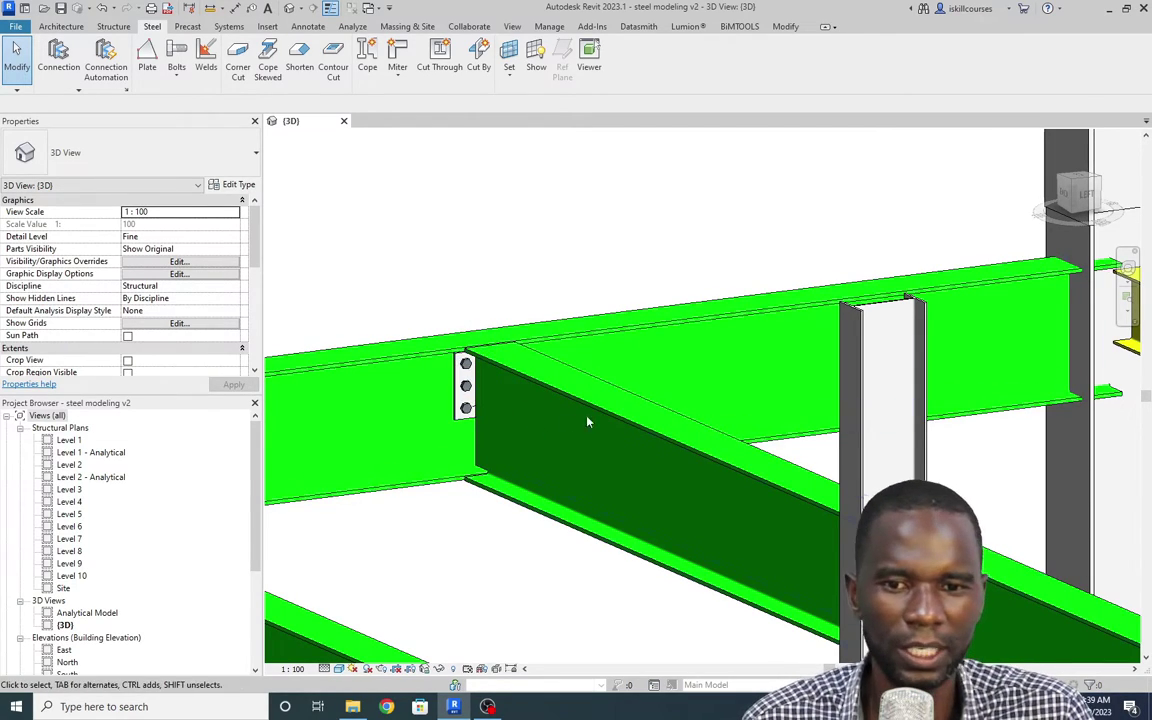
pyautogui.scroll(4, 457, 378)
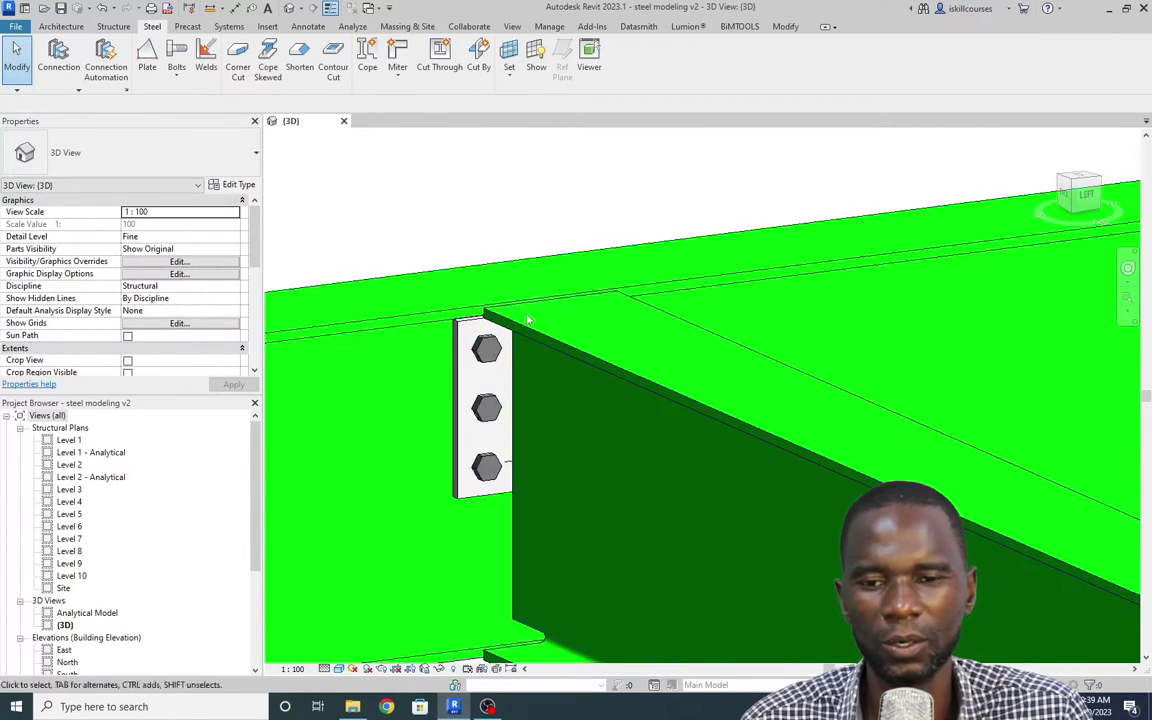
# Step: Open the type properties of the end plate connection and inspect the bolted joint up close in the preview
pyautogui.click(488, 412)
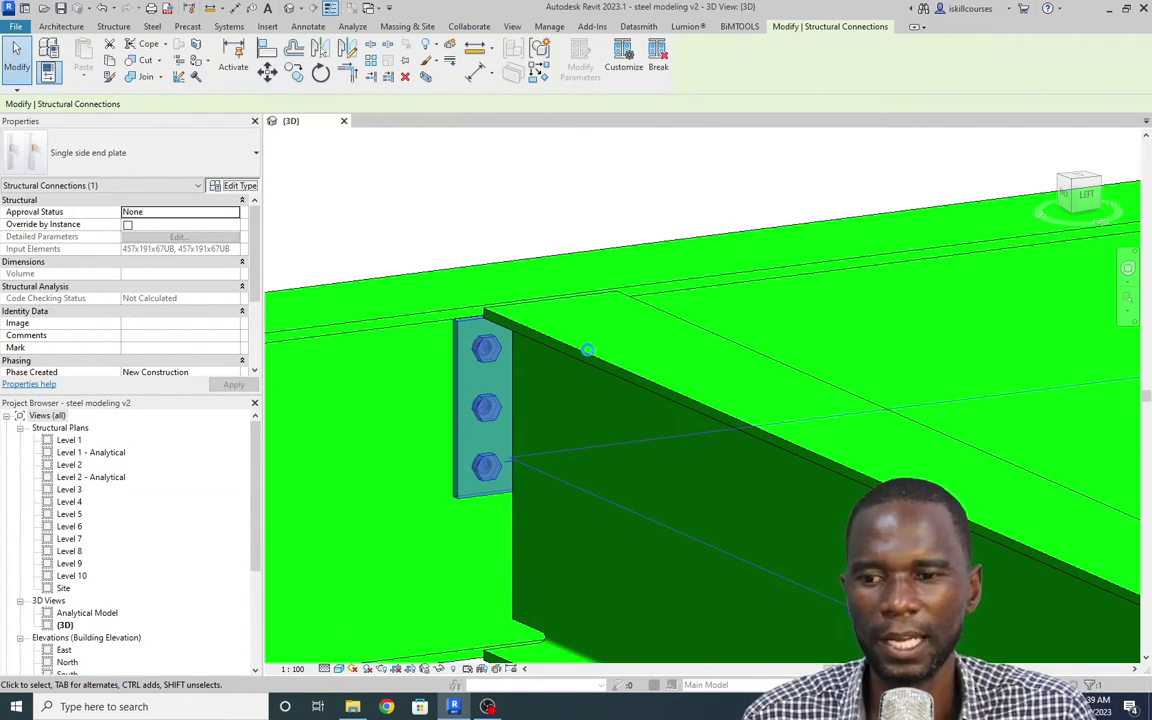
pyautogui.click(238, 185)
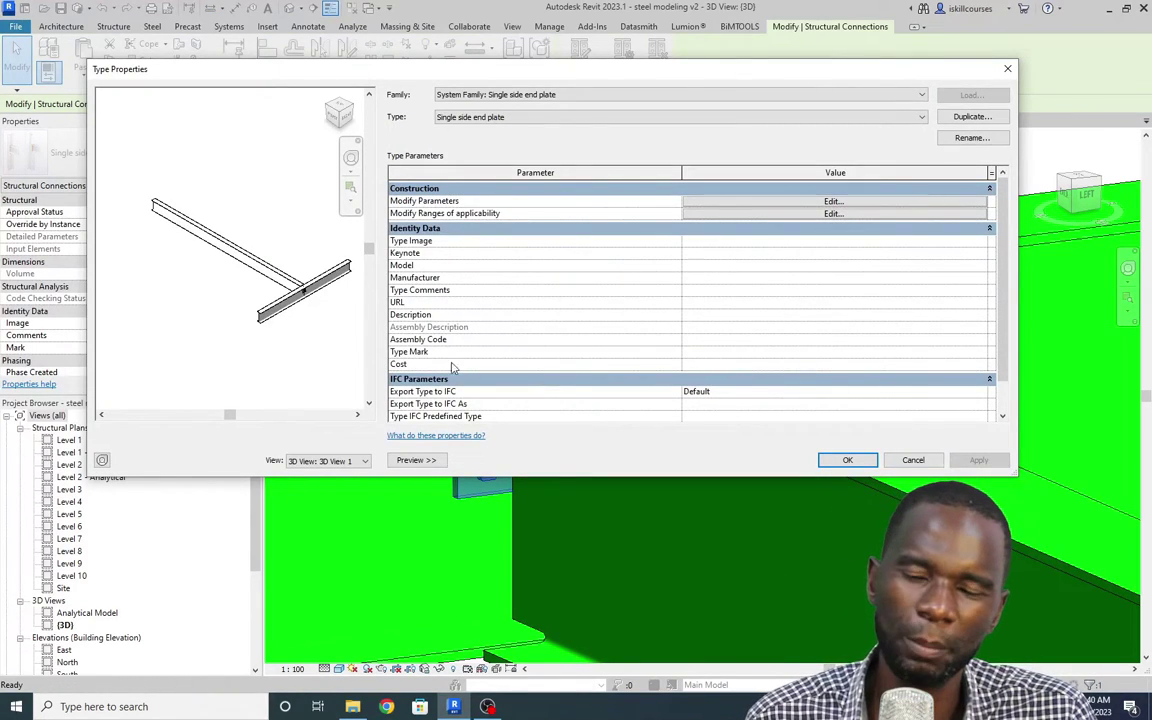
pyautogui.scroll(6, 312, 300)
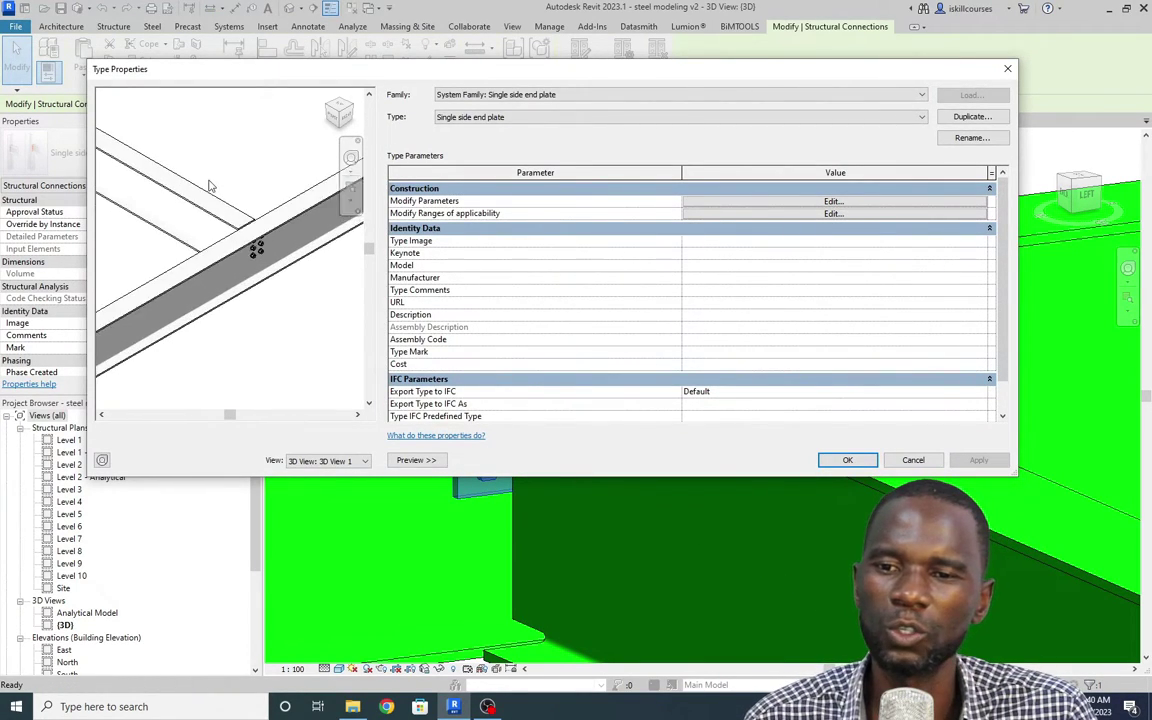
pyautogui.keyDown('shift'); pyautogui.moveTo(245, 220); pyautogui.dragTo(300, 175, button='middle'); pyautogui.keyUp('shift')
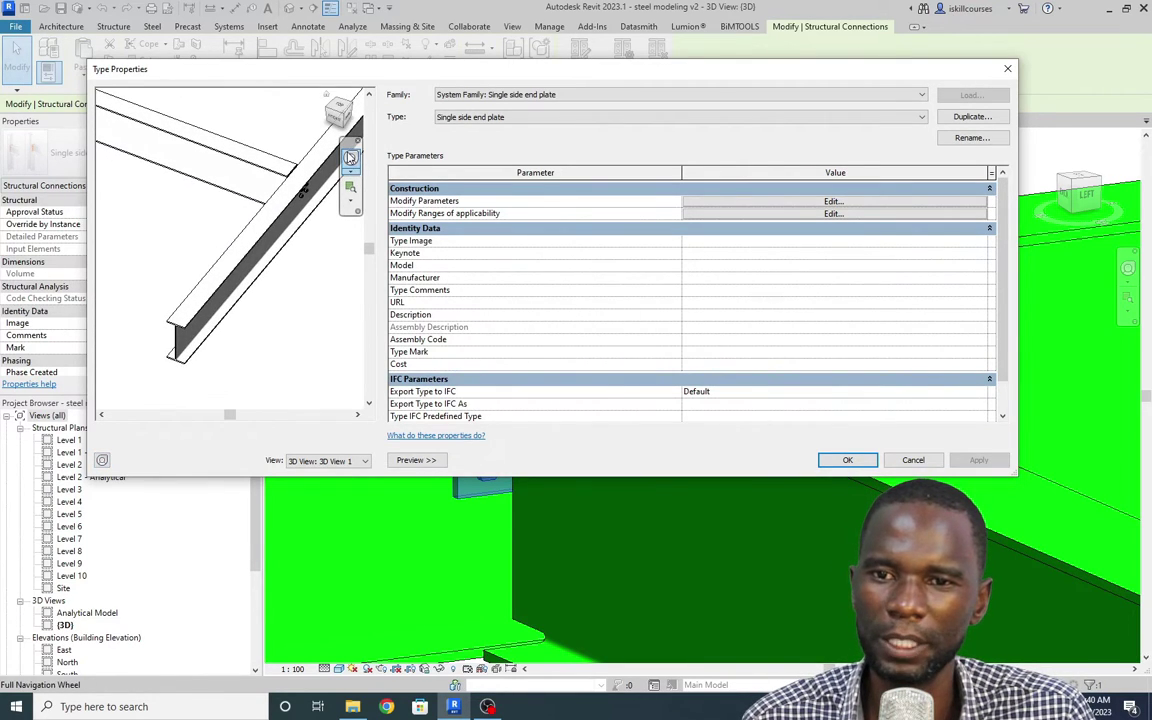
pyautogui.click(351, 157)
pyautogui.scroll(3, 281, 218)
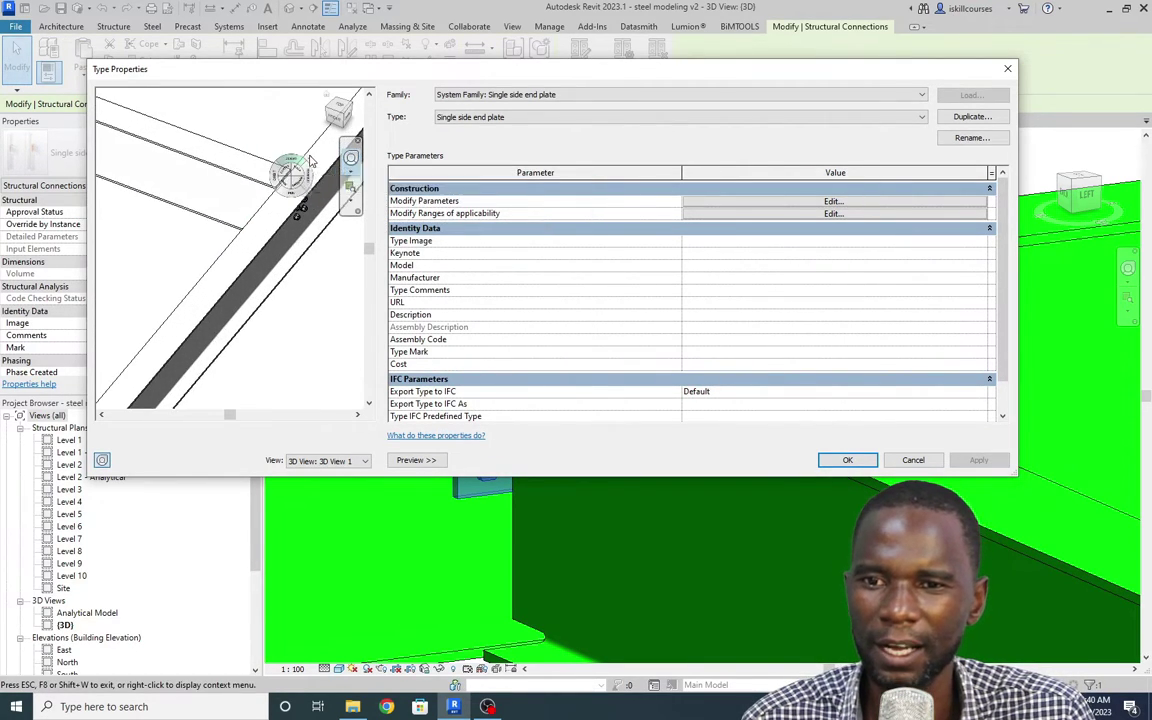
pyautogui.scroll(5, 281, 218)
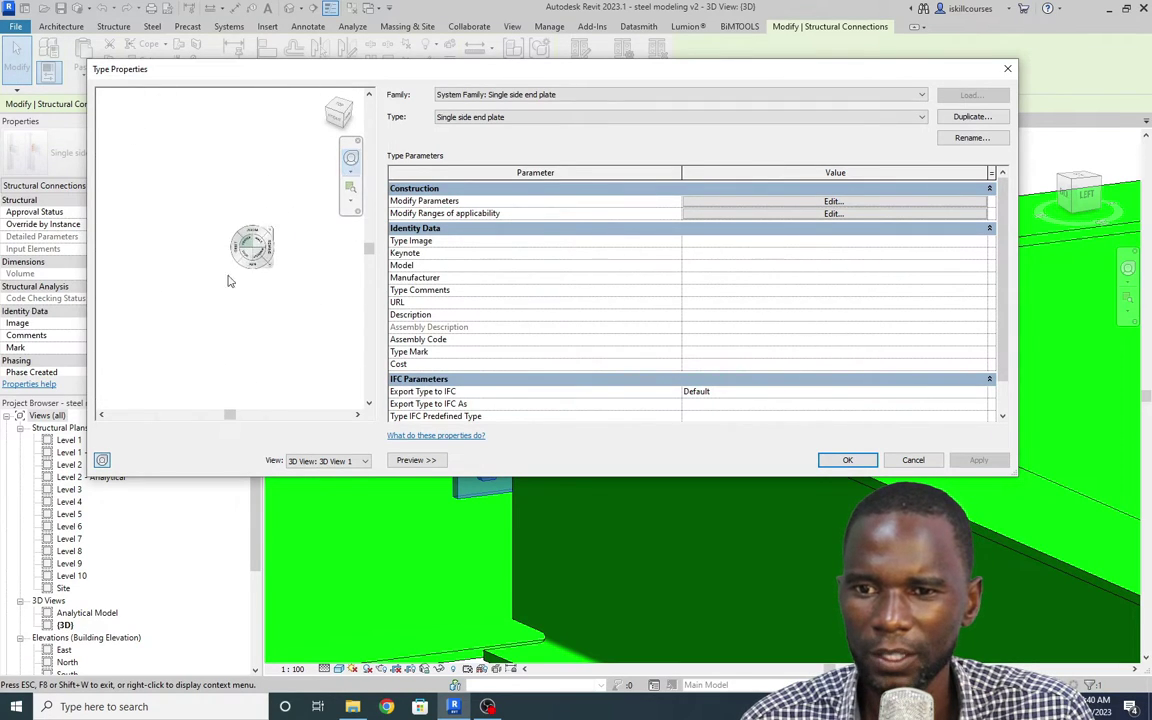
pyautogui.scroll(-3, 203, 323)
pyautogui.moveTo(185, 315); pyautogui.dragTo(334, 270)
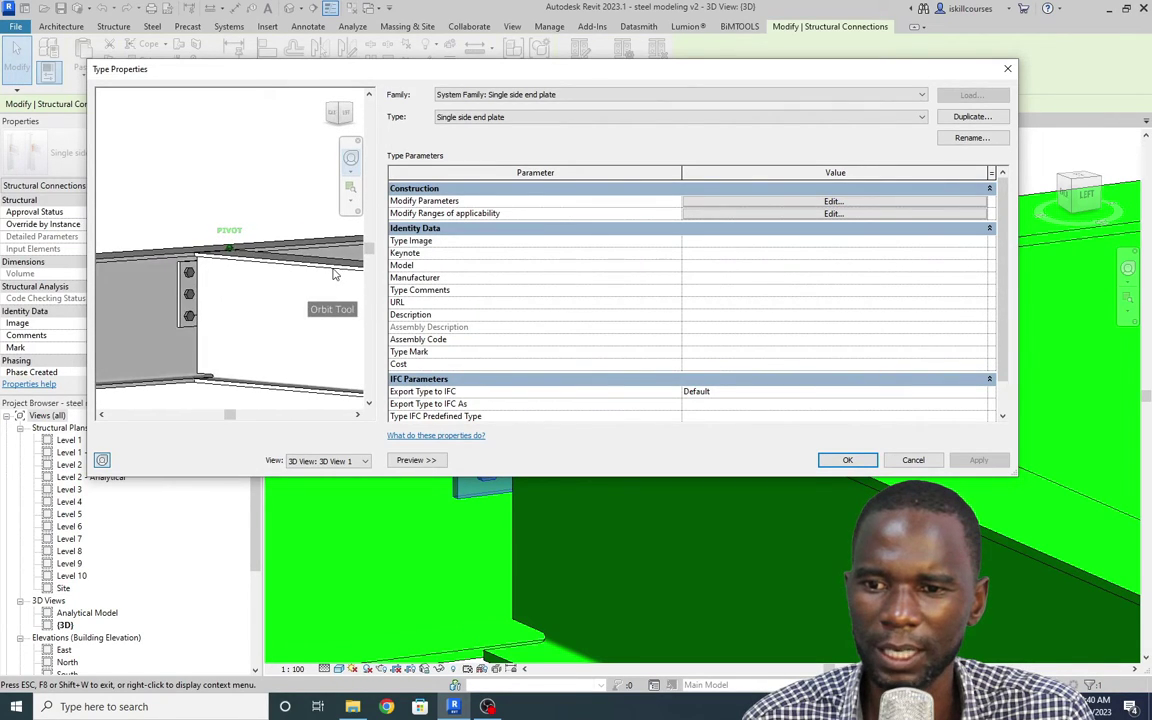
pyautogui.scroll(3, 180, 300)
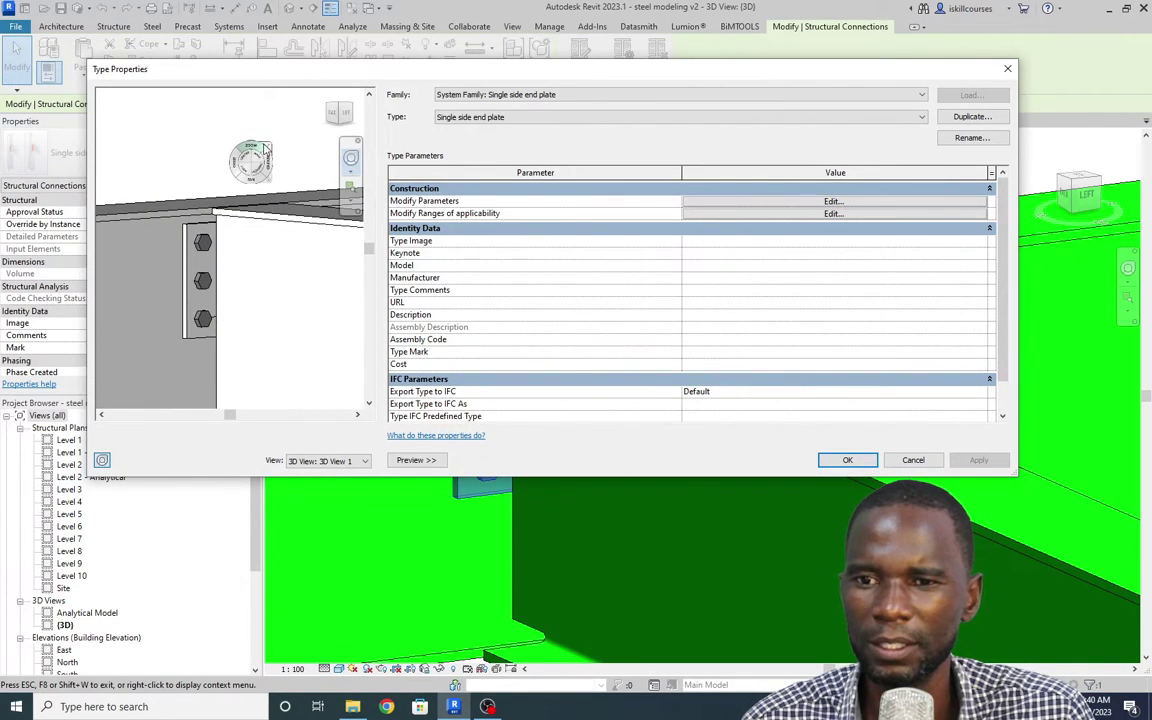
pyautogui.press('Escape')
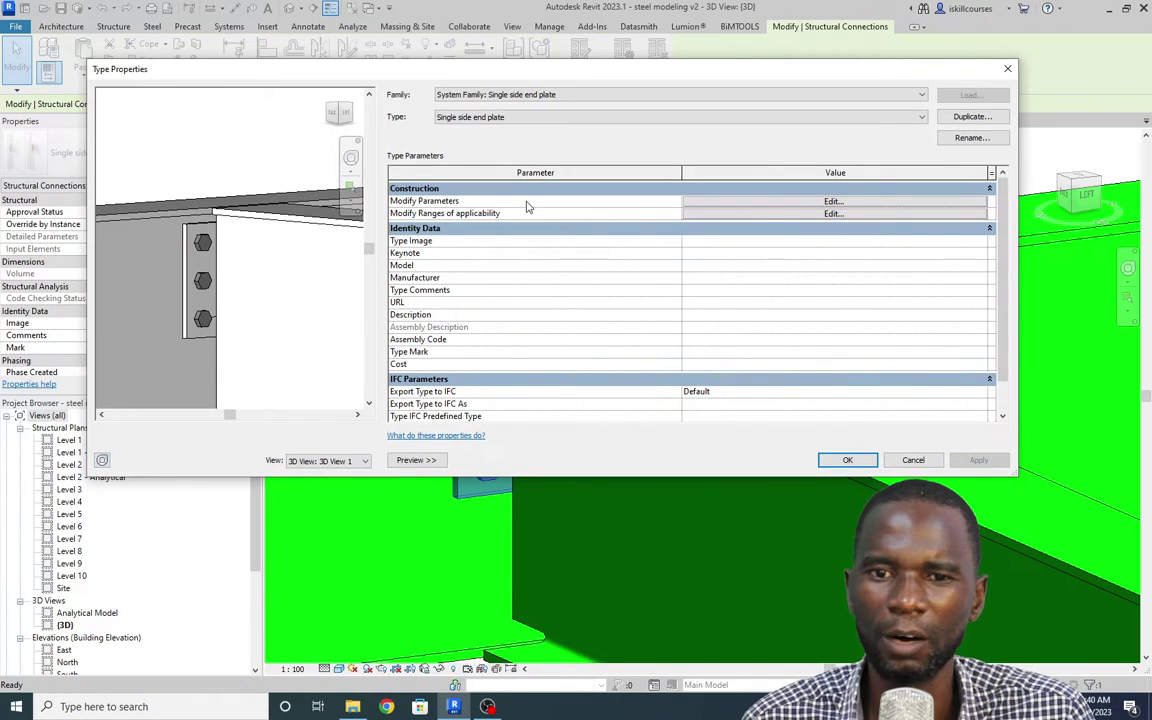
# Step: Open the connection type's Modify Parameters and review the bottom cope settings, leaving the gap vertical setting on K - distance
pyautogui.click(834, 202)
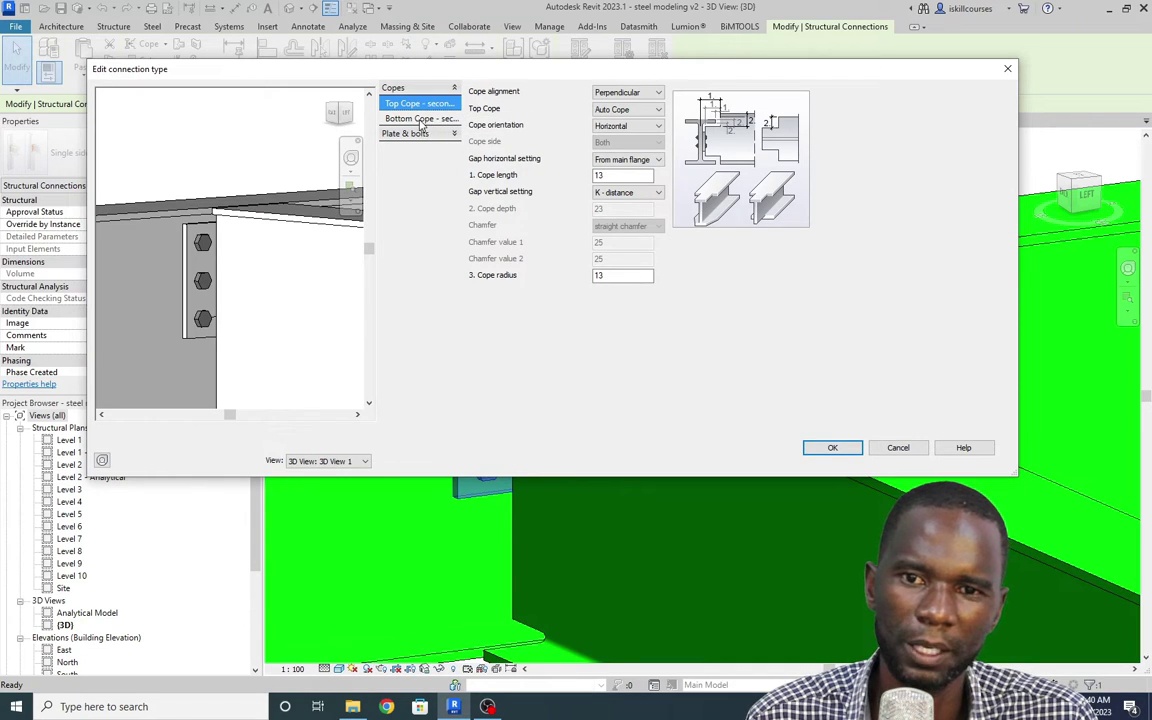
pyautogui.click(421, 119)
pyautogui.keyDown('shift'); pyautogui.moveTo(224, 207); pyautogui.dragTo(288, 214, button='middle'); pyautogui.keyUp('shift')
pyautogui.click(606, 242)
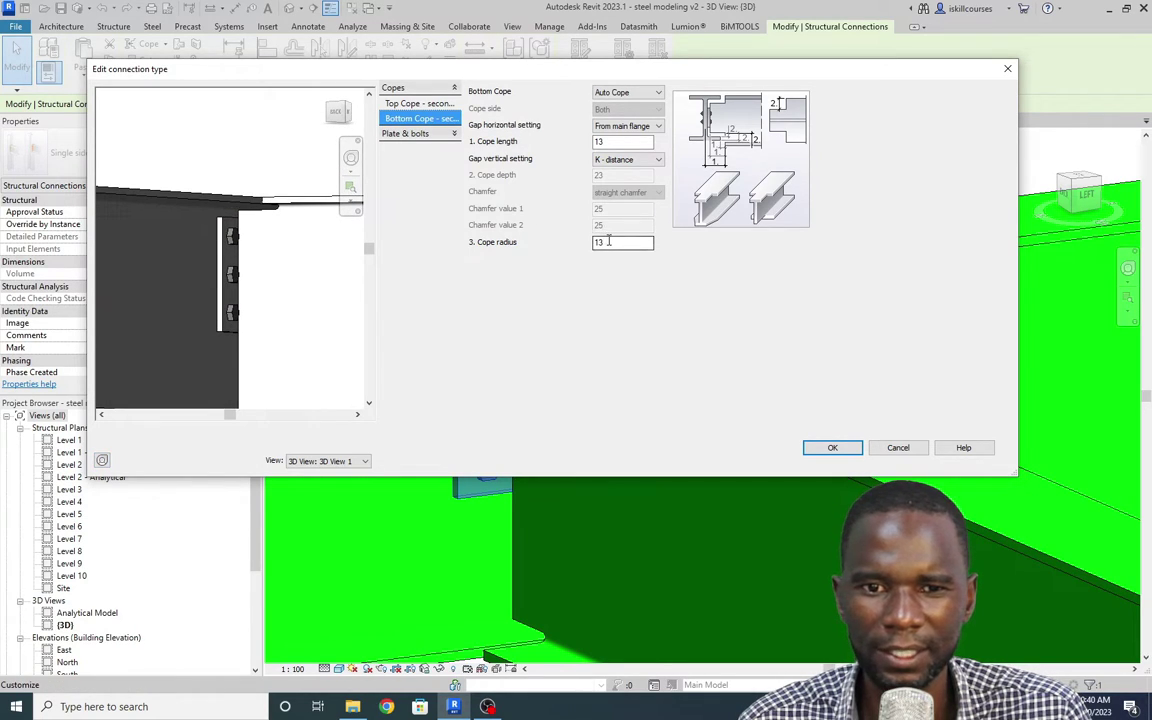
pyautogui.click(658, 160)
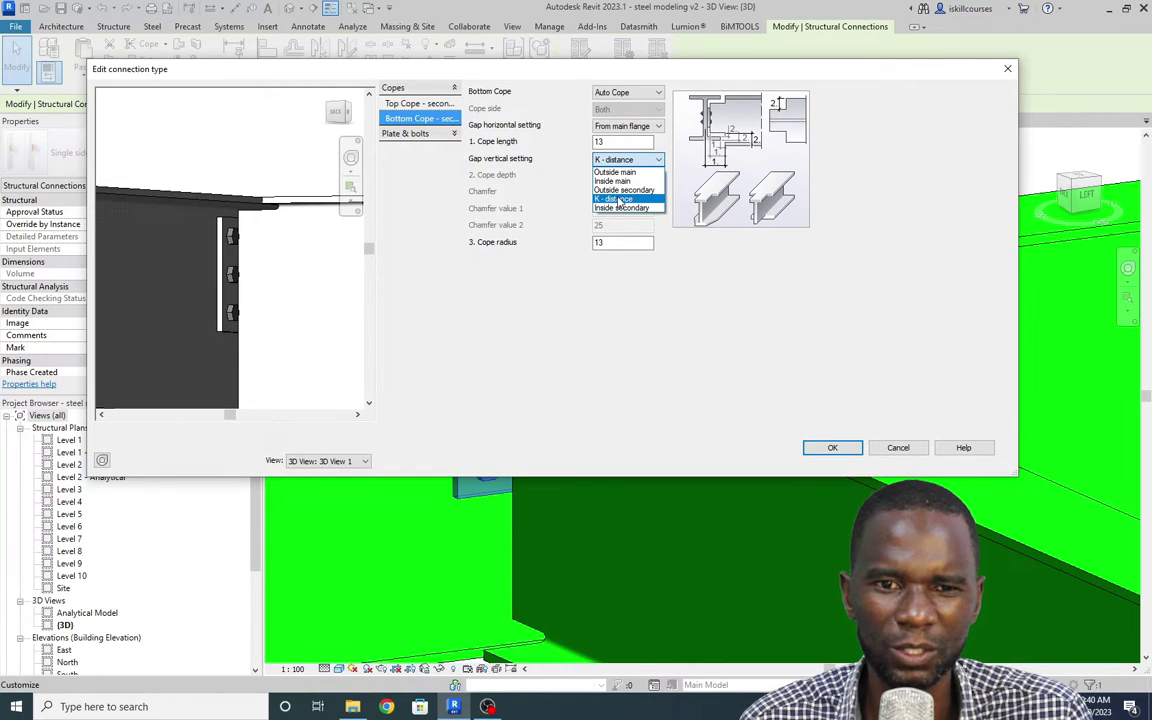
pyautogui.click(620, 199)
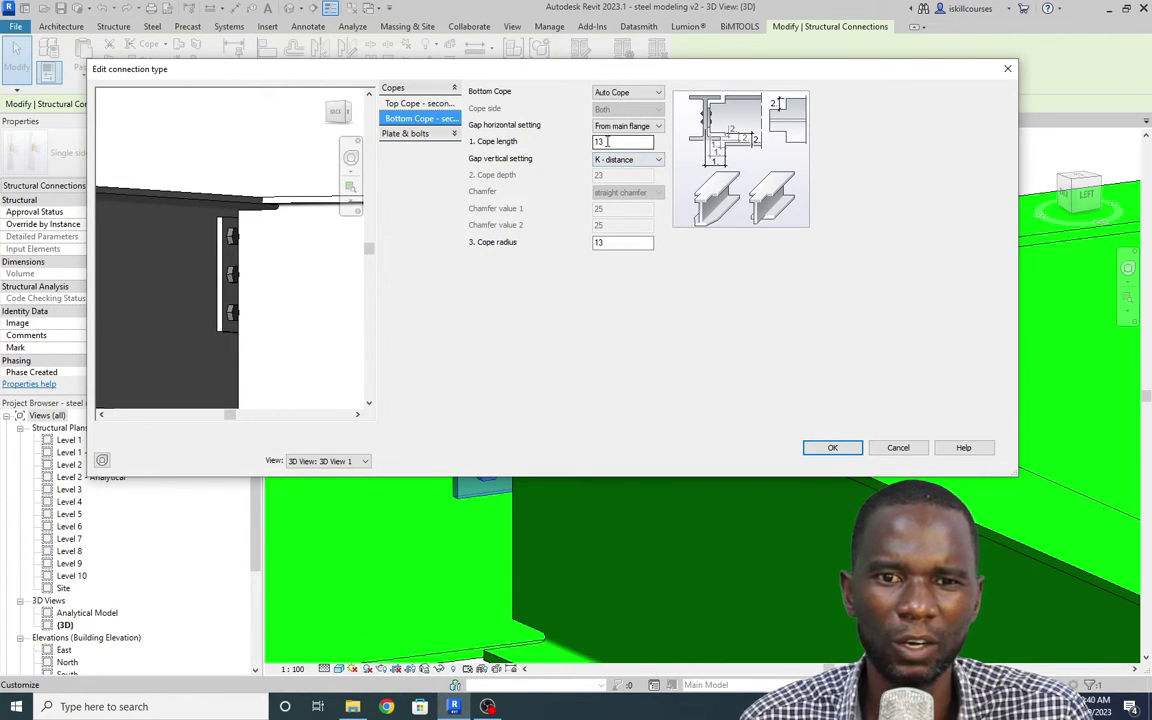
pyautogui.keyDown('shift'); pyautogui.moveTo(245, 158); pyautogui.dragTo(296, 226, button='middle'); pyautogui.keyUp('shift')
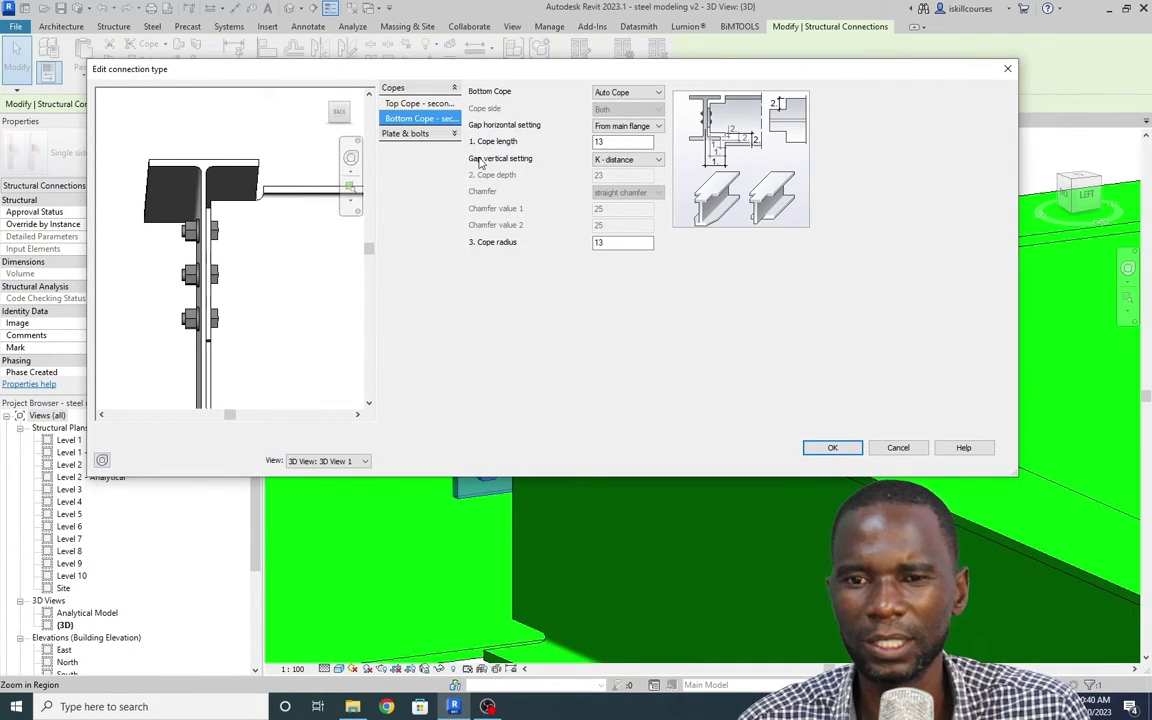
# Step: Set the top cope's length to 20 and its cope radius to 20
pyautogui.click(424, 105)
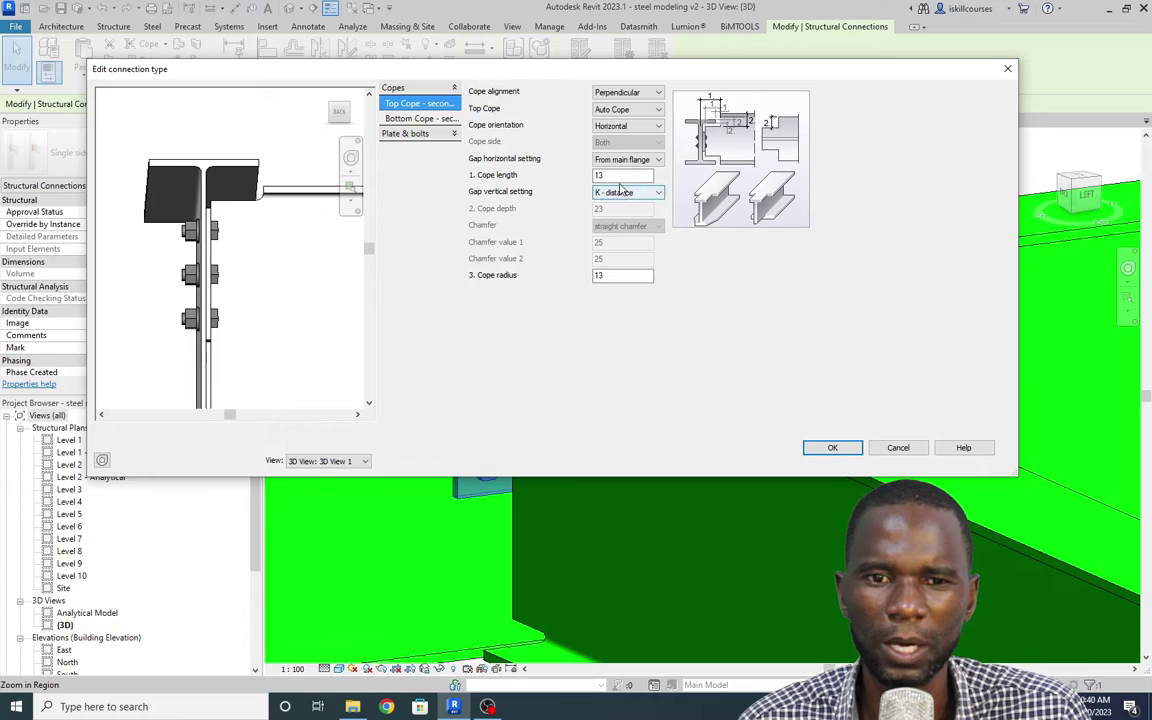
pyautogui.hotkey('shift', 'Tab')
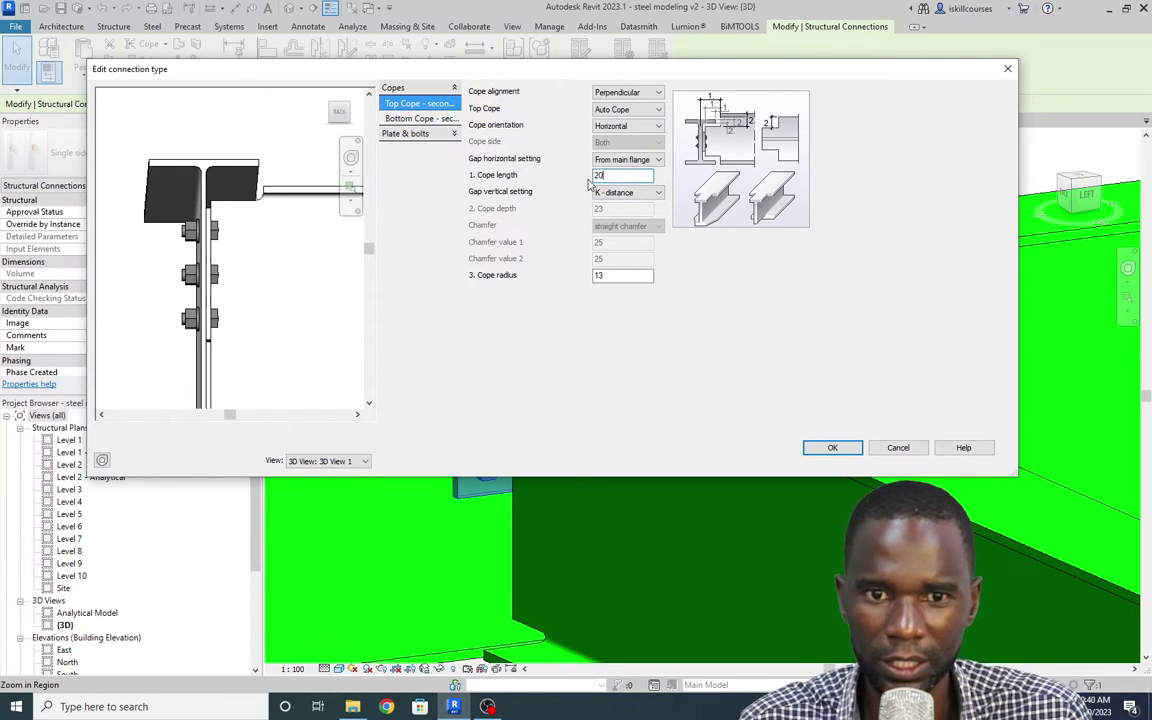
pyautogui.click(614, 276)
pyautogui.doubleClick(614, 276)
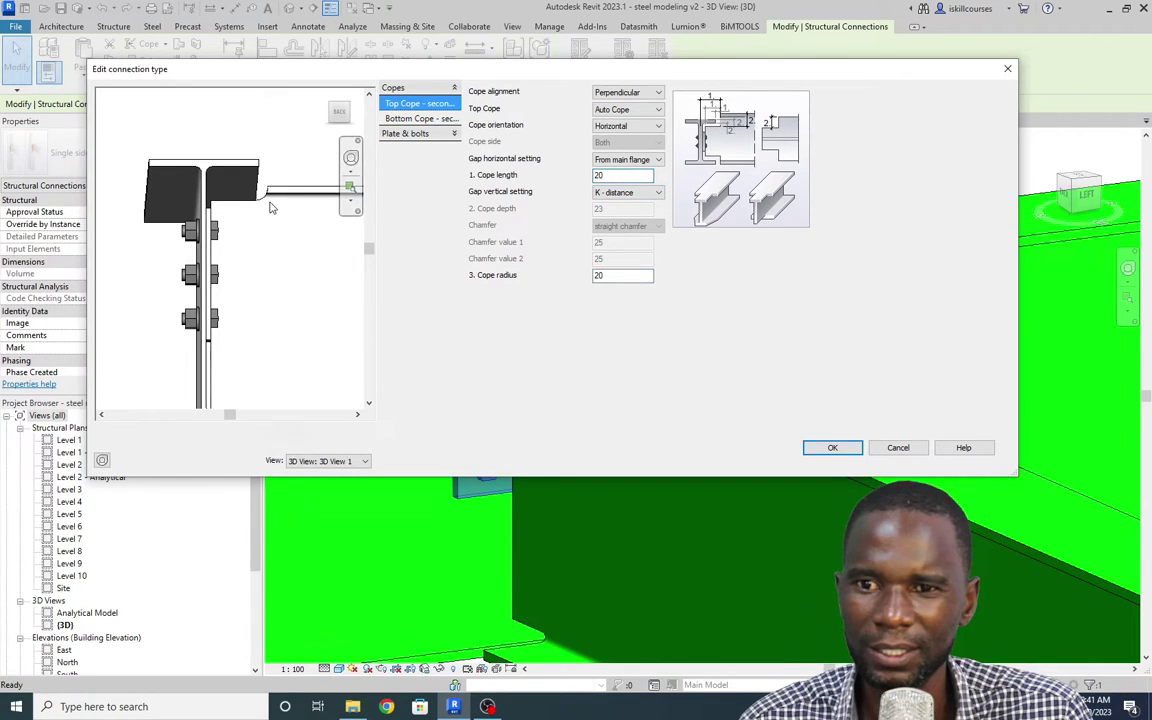
# Step: Set the top cope's radius to 13, then check the top and bottom copes in the preview
pyautogui.doubleClick(597, 275)
pyautogui.write('13')
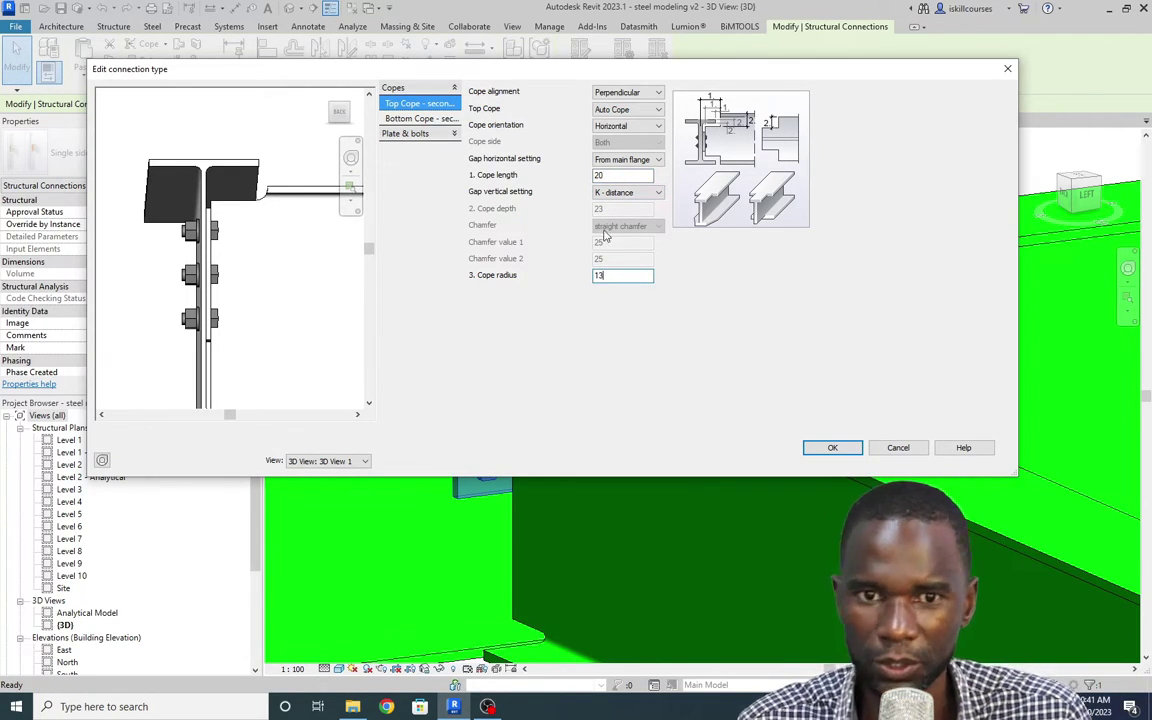
pyautogui.doubleClick(598, 175)
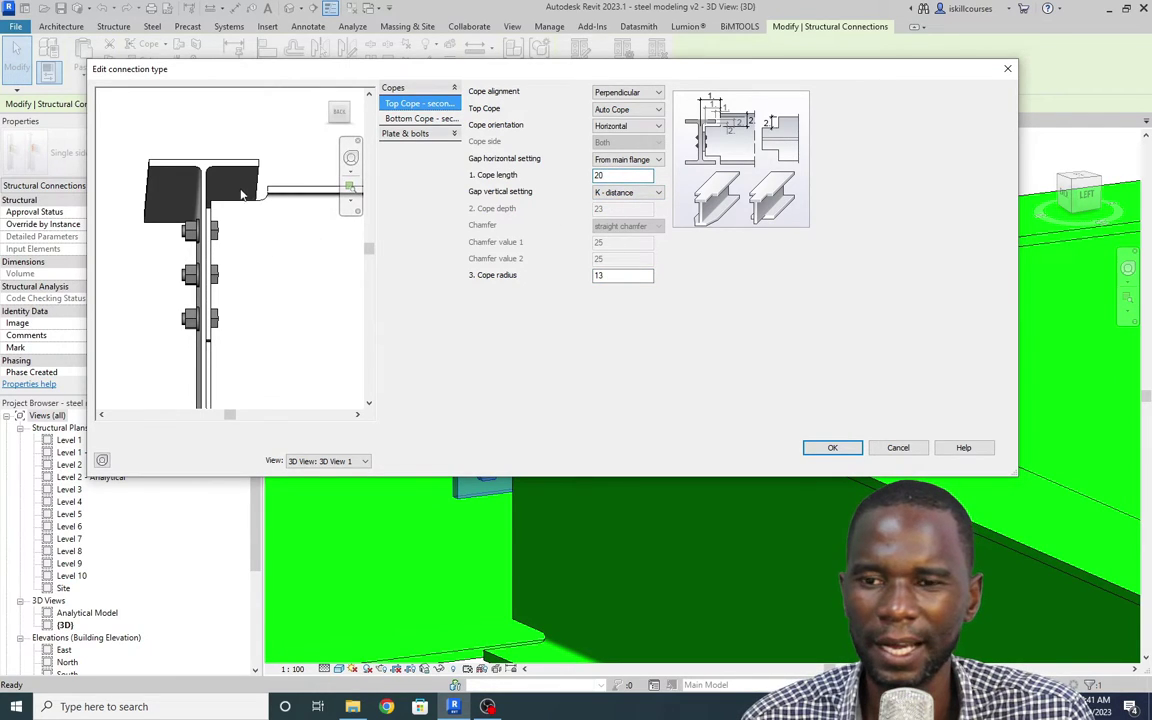
pyautogui.scroll(-2, 240, 195)
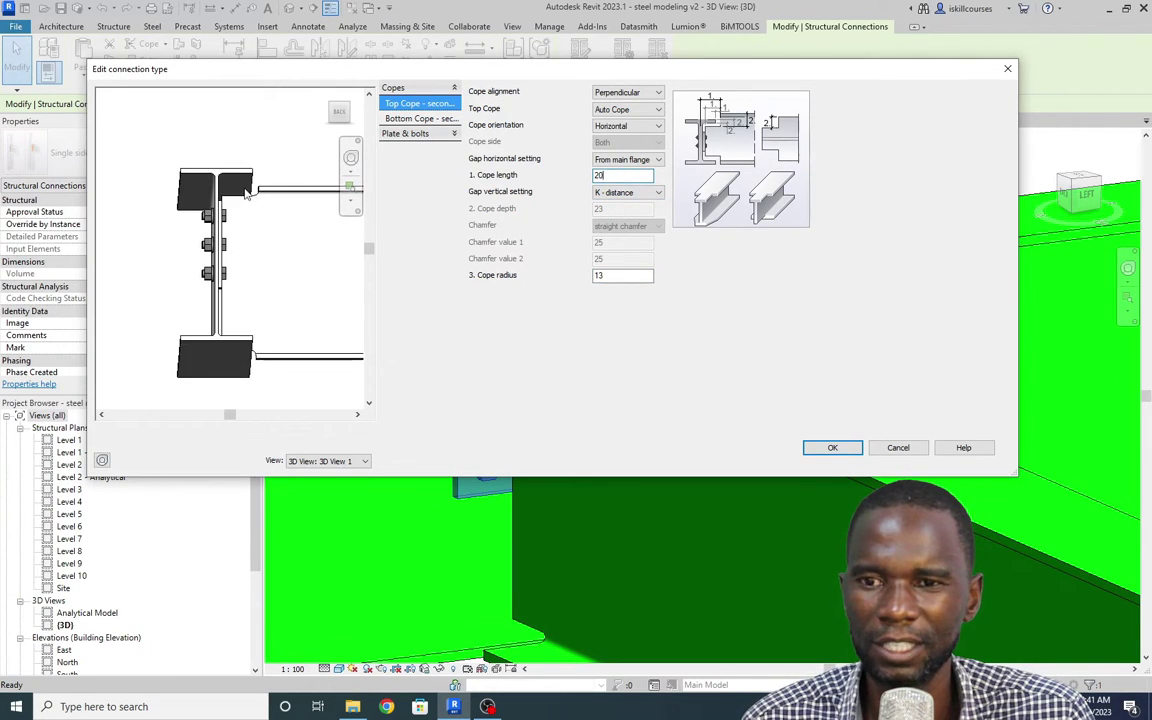
pyautogui.click(408, 120)
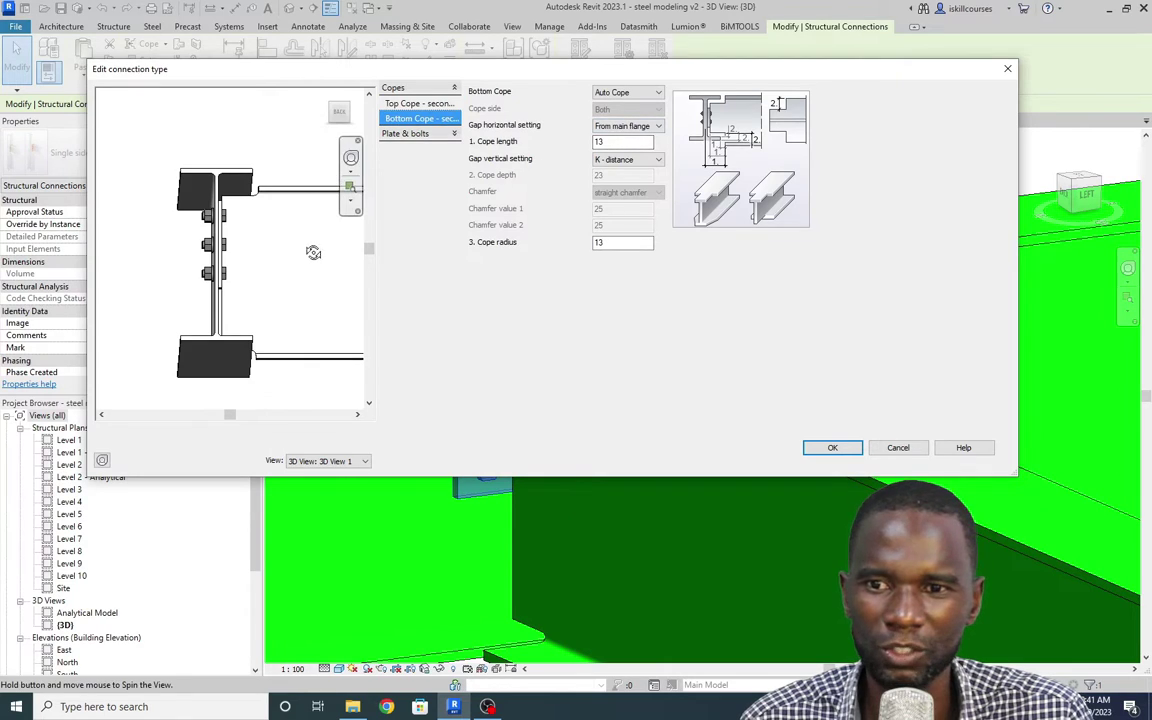
pyautogui.keyDown('shift'); pyautogui.moveTo(311, 249); pyautogui.dragTo(267, 216, button='middle'); pyautogui.keyUp('shift')
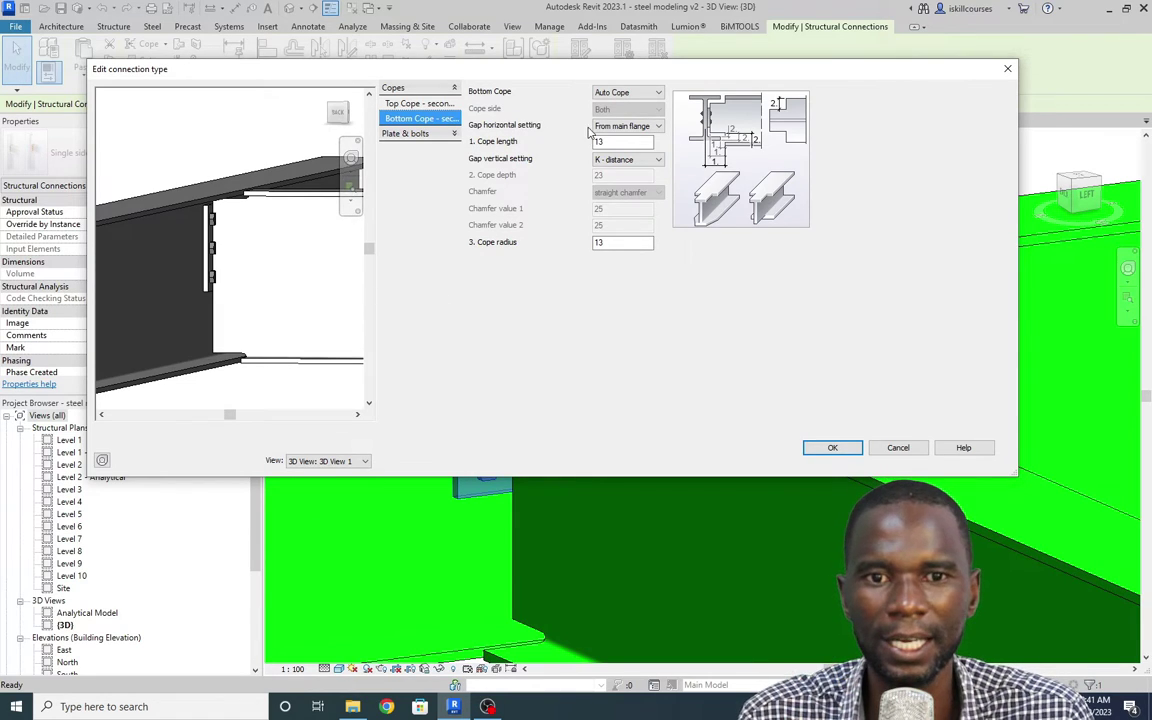
# Step: Set the end plate's thickness to 16 in the plate alignment parameters
pyautogui.click(407, 135)
pyautogui.click(419, 121)
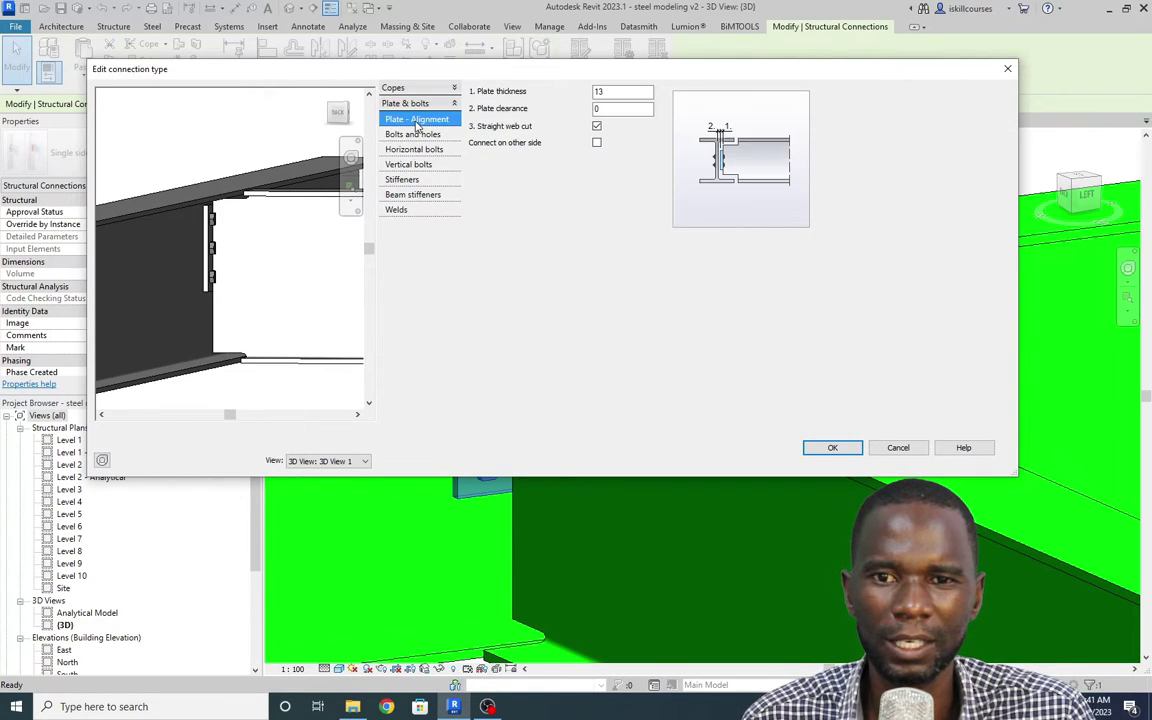
pyautogui.doubleClick(615, 94)
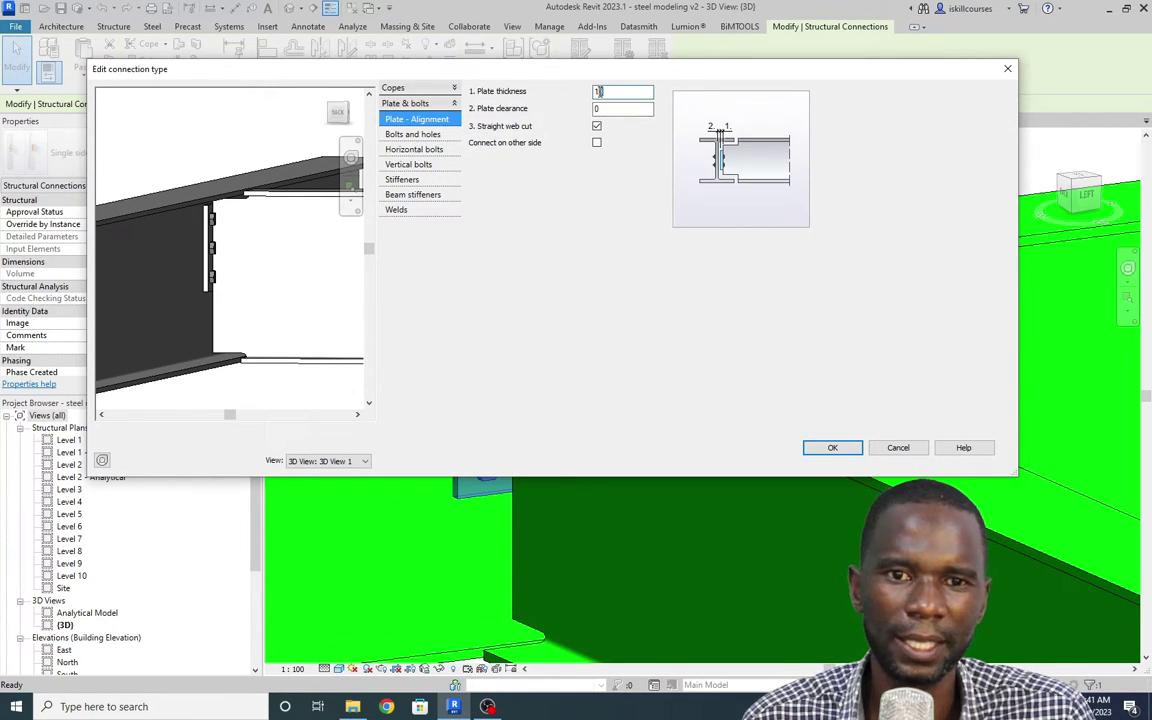
pyautogui.keyDown('shift'); pyautogui.moveTo(287, 277); pyautogui.dragTo(213, 247, button='middle'); pyautogui.keyUp('shift')
pyautogui.click(596, 142)
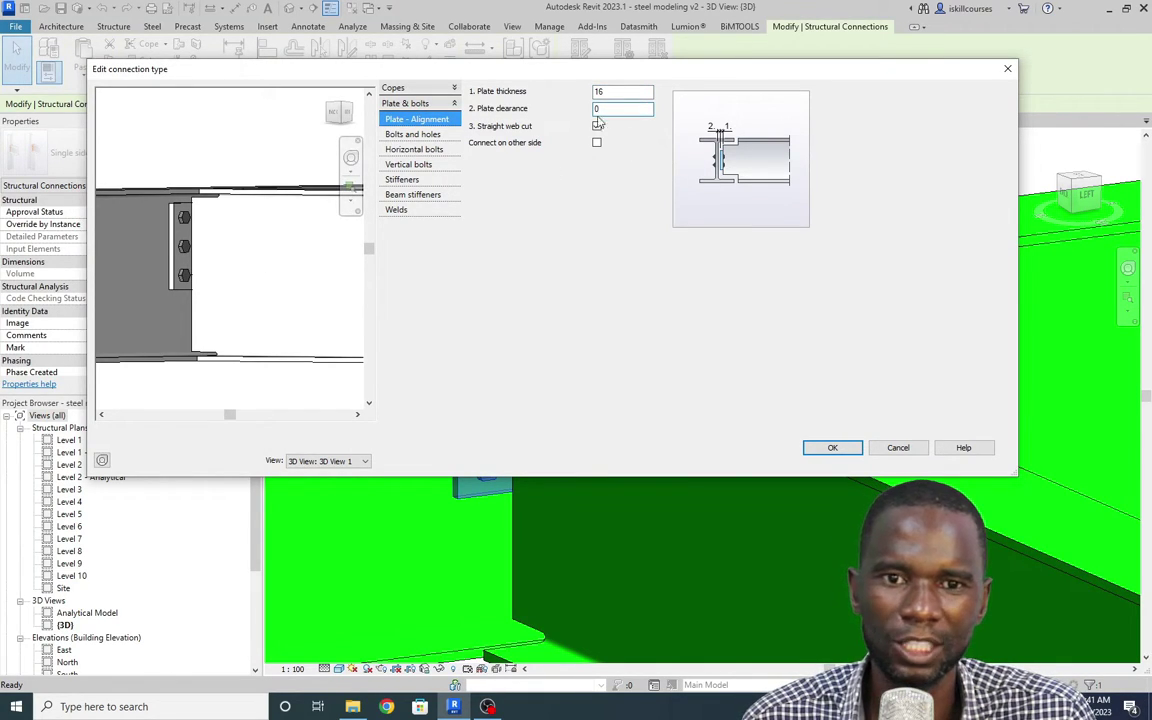
# Step: Review the diameter options in the bolts and holes parameters, and set the bolt type to XOX from the full type list
pyautogui.click(411, 136)
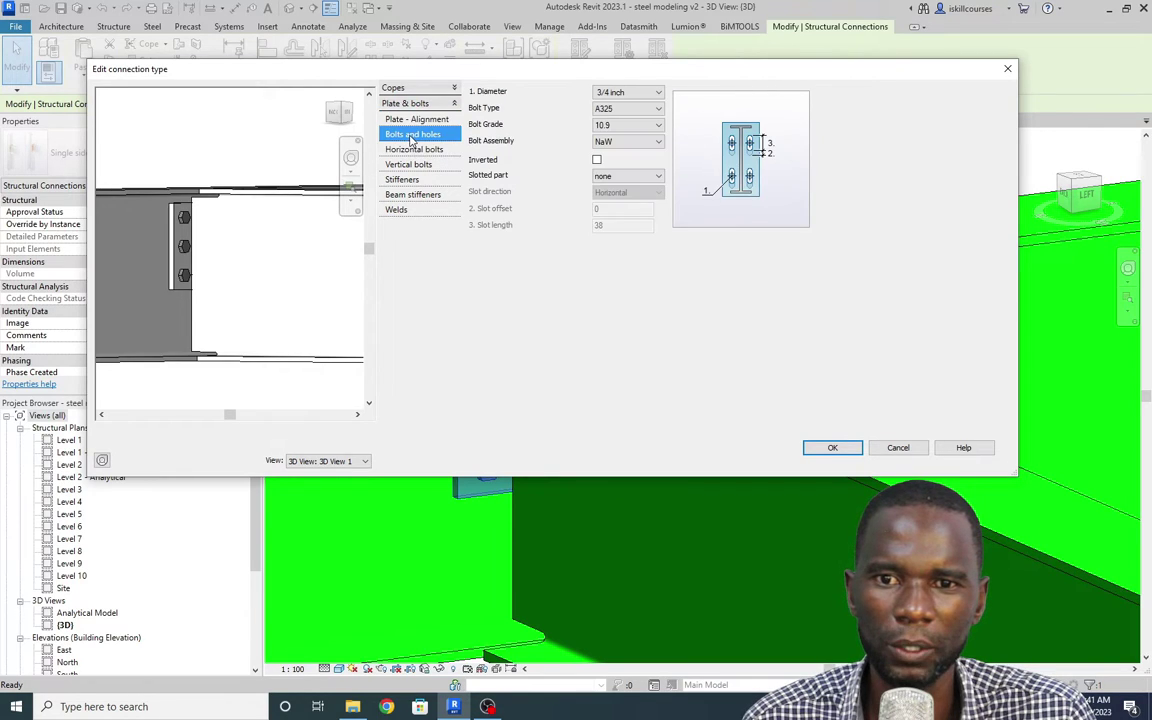
pyautogui.click(657, 95)
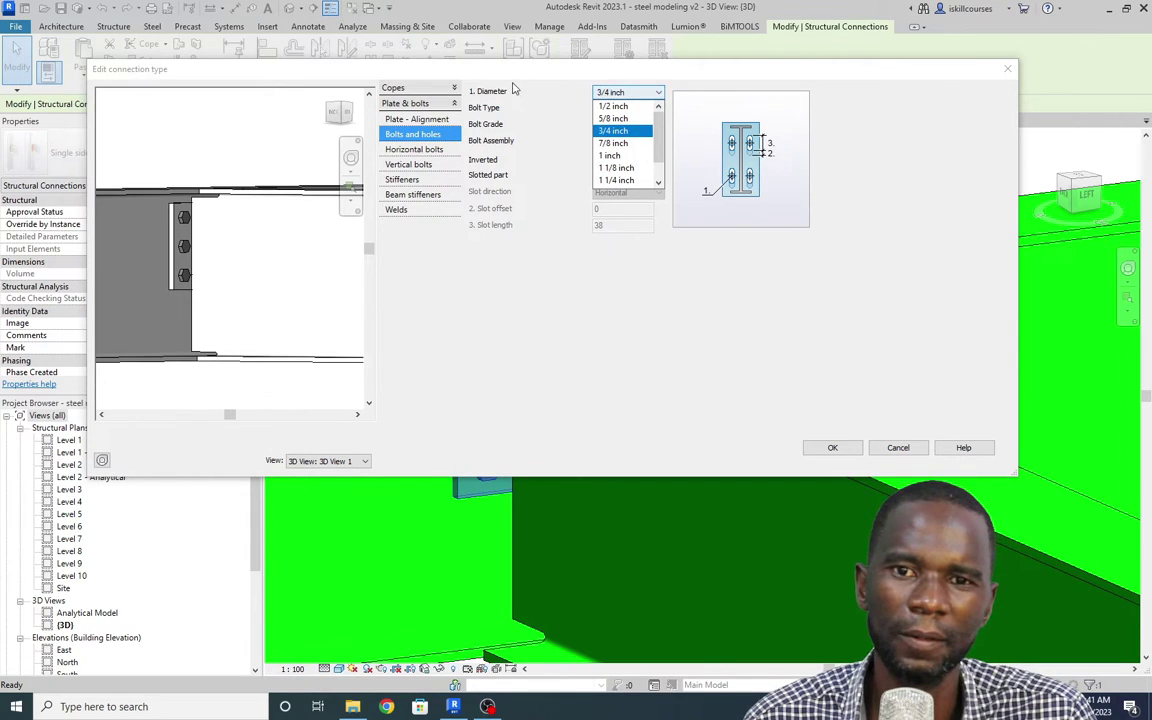
pyautogui.click(458, 102)
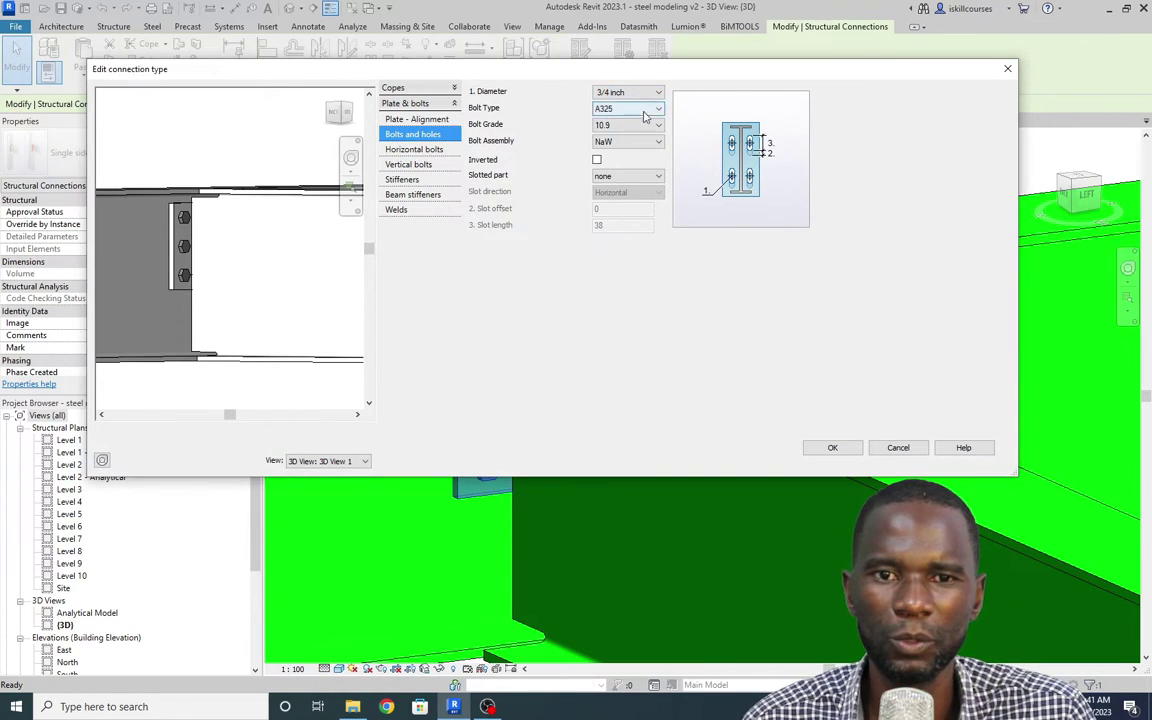
pyautogui.click(659, 117)
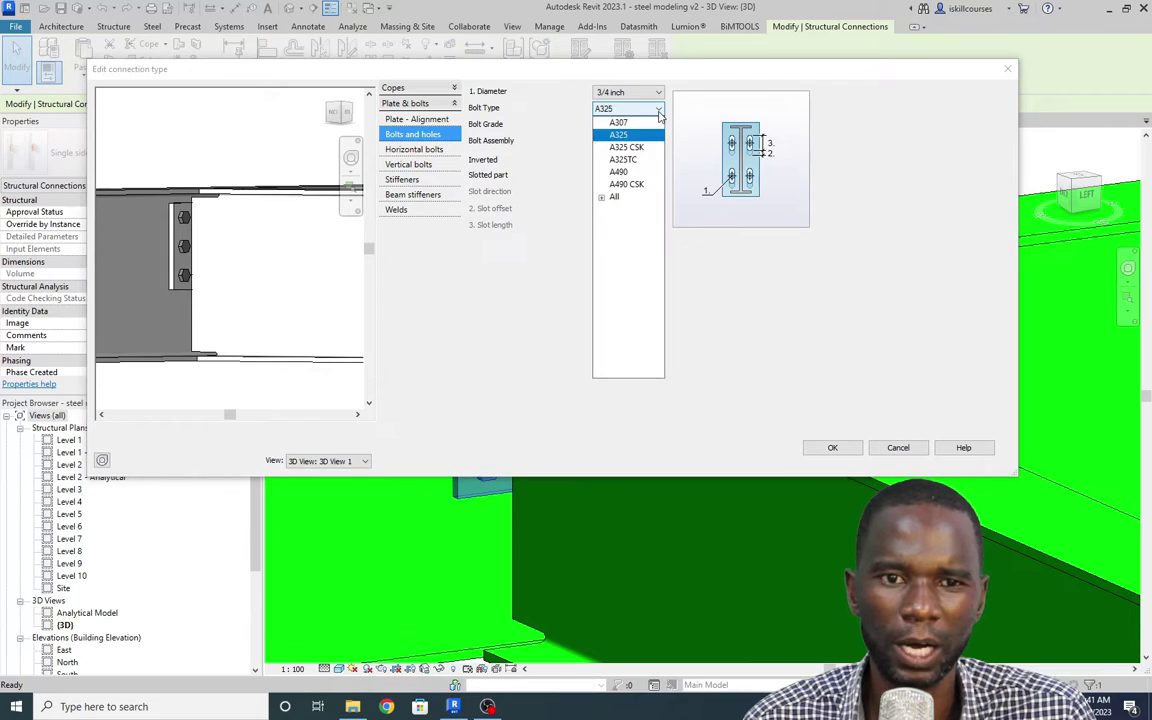
pyautogui.click(606, 197)
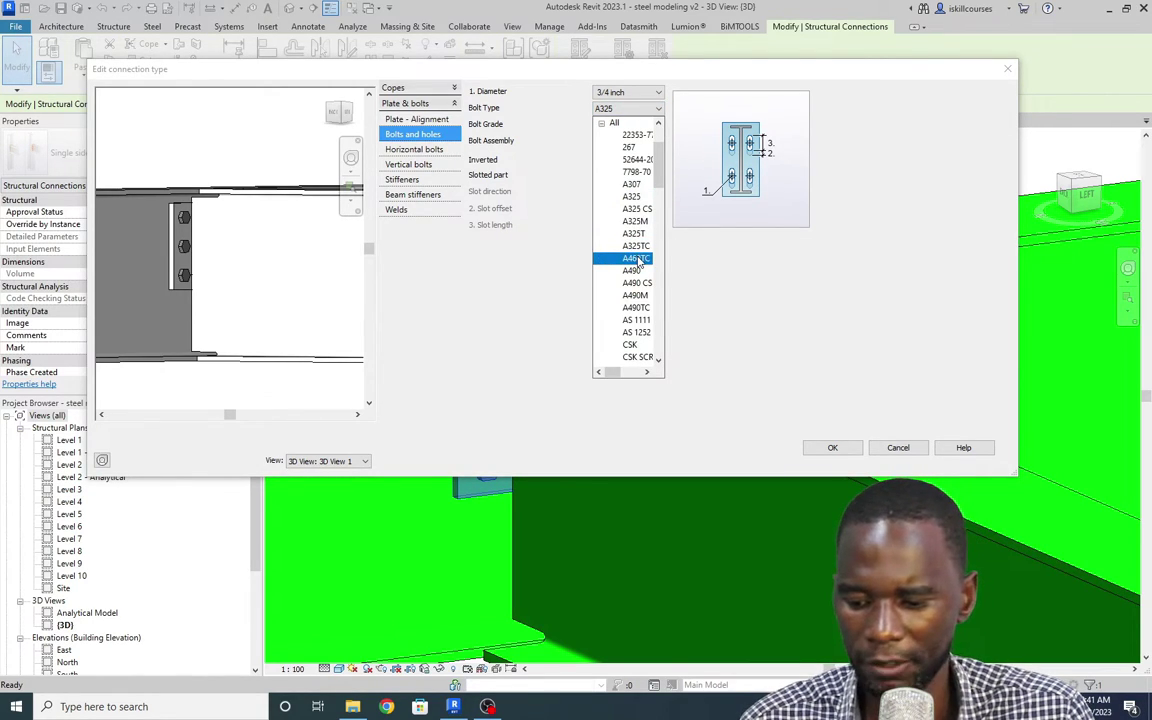
pyautogui.scroll(-10, 638, 300)
pyautogui.click(636, 358)
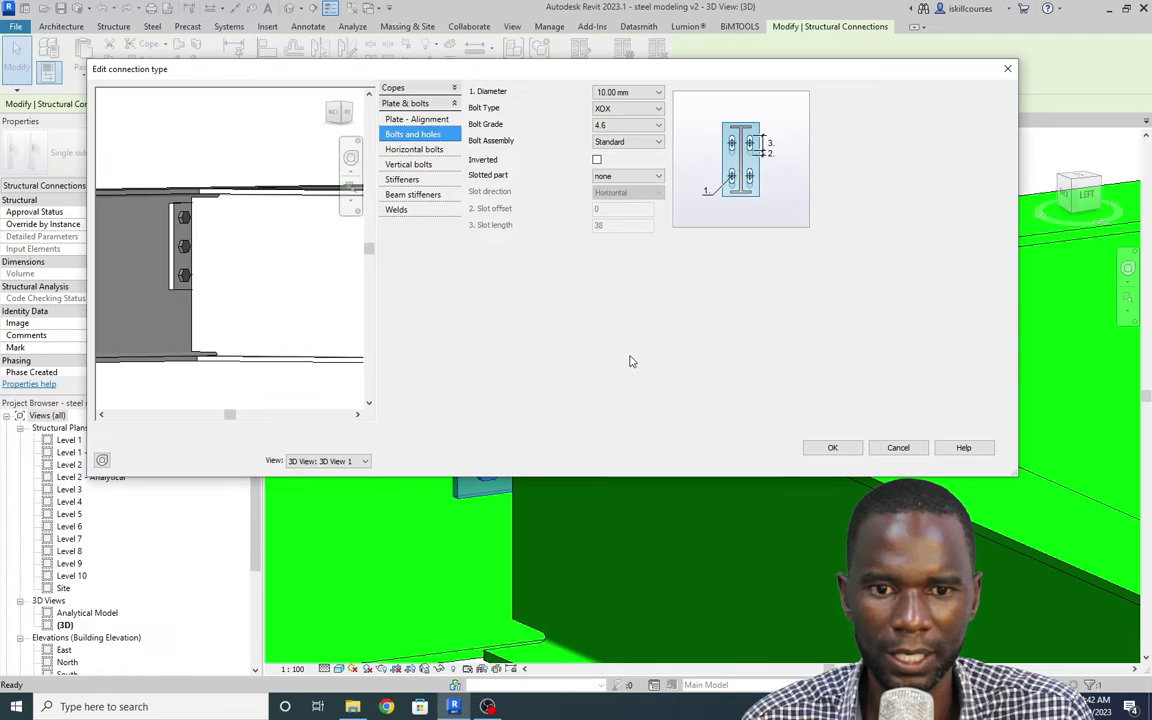
# Step: Set the bolt diameter to 16.00 mm and the bolt grade to 8.8
pyautogui.click(655, 92)
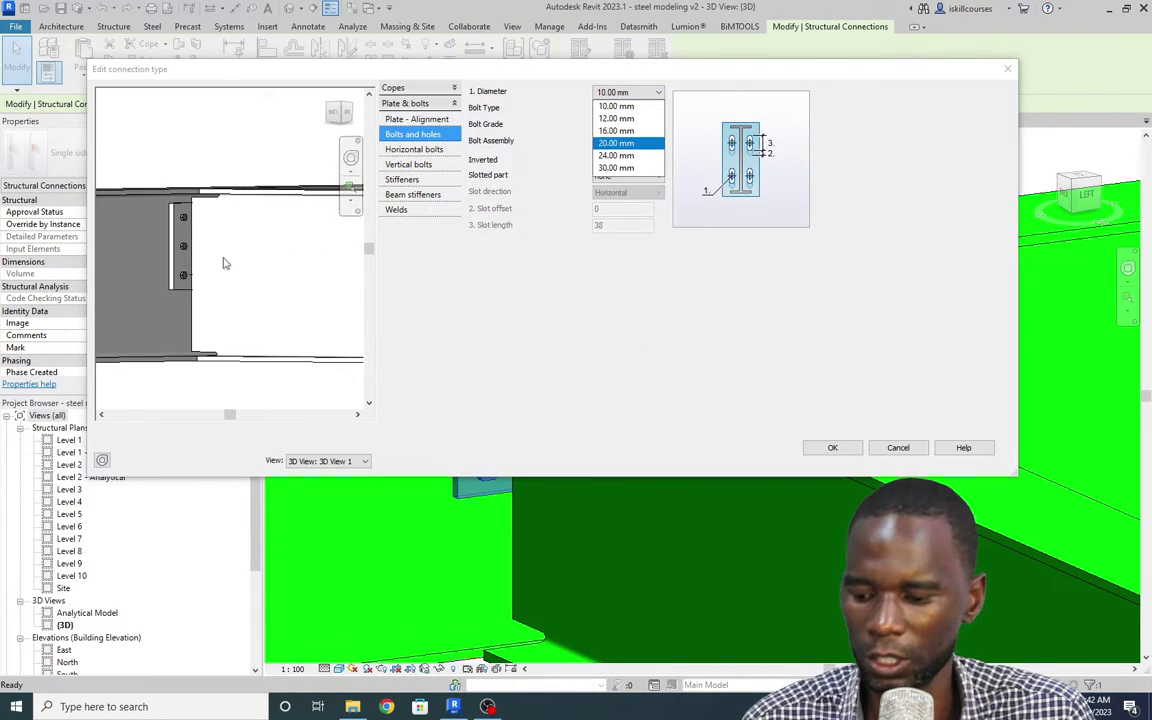
pyautogui.keyDown('shift'); pyautogui.moveTo(224, 260); pyautogui.dragTo(213, 260, button='middle'); pyautogui.keyUp('shift')
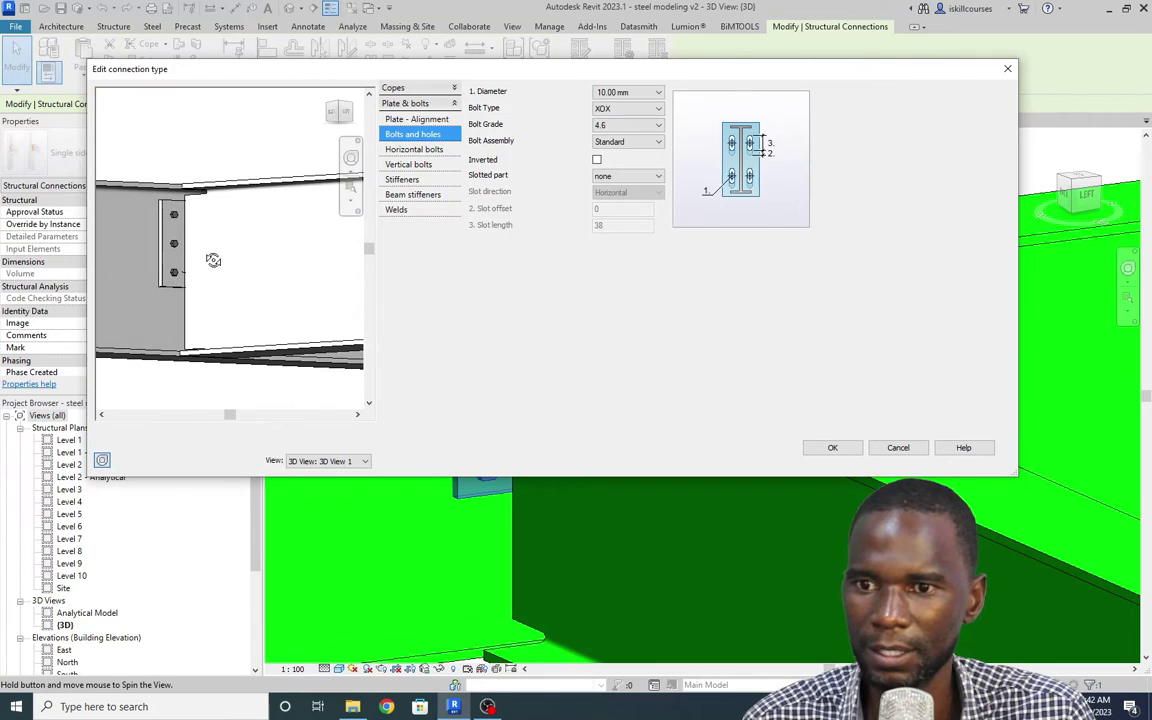
pyautogui.click(655, 92)
pyautogui.click(615, 128)
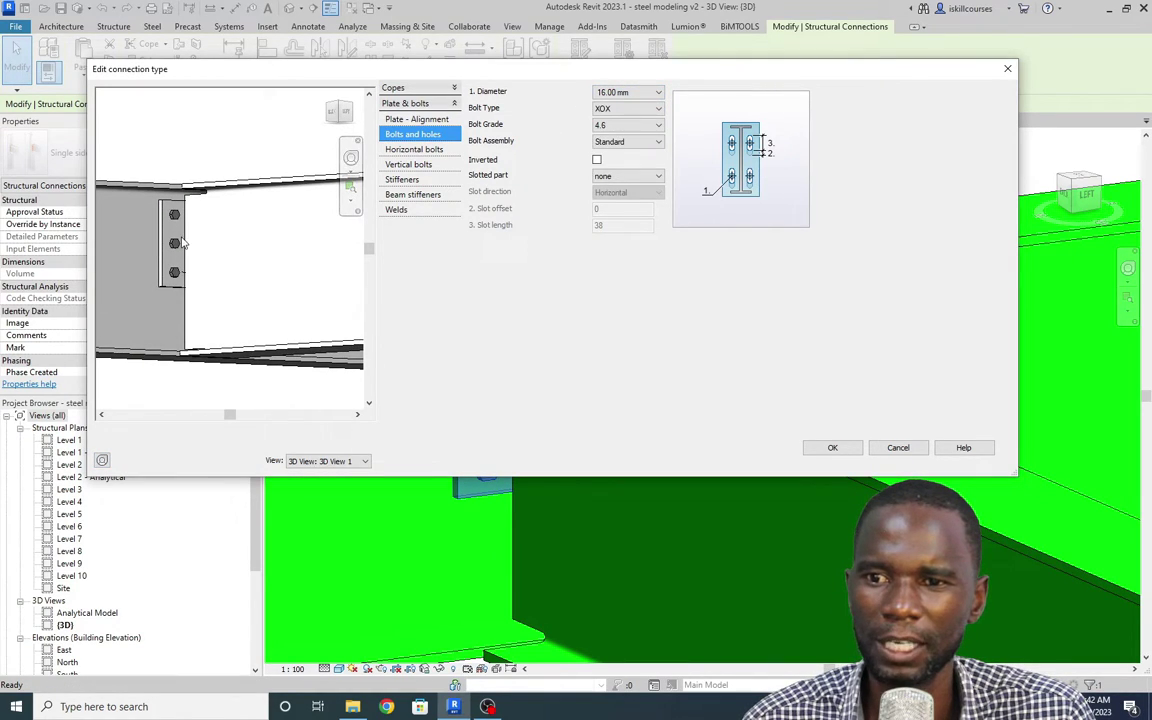
pyautogui.scroll(2, 182, 241)
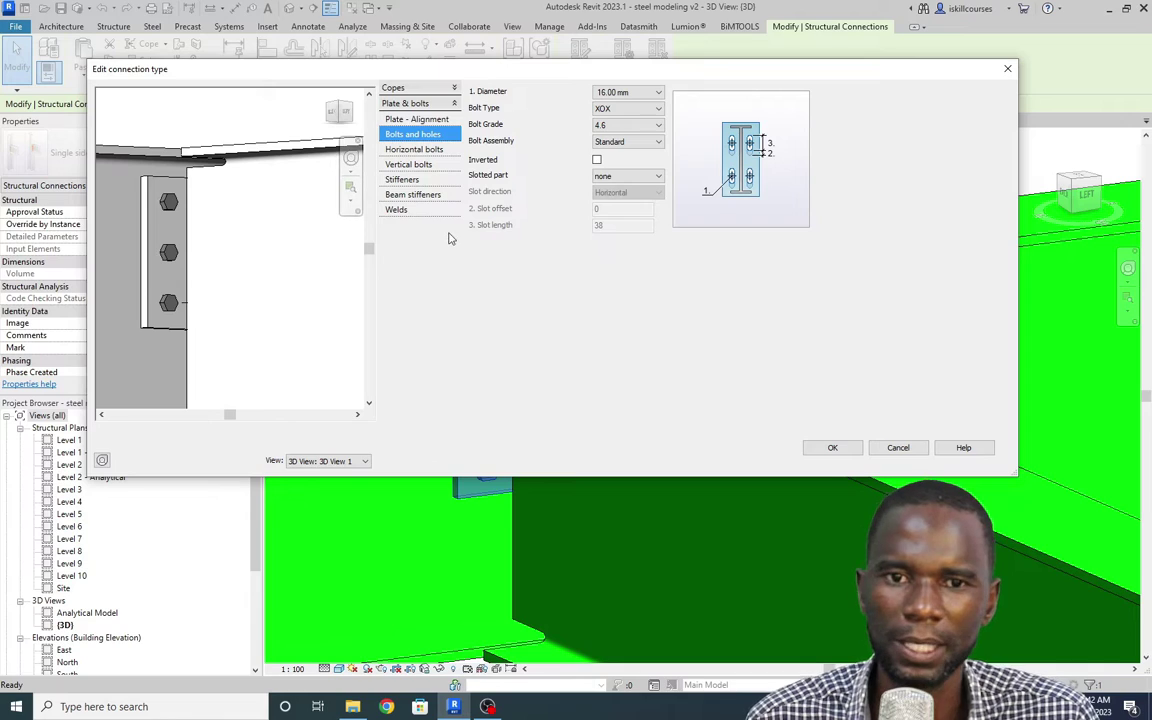
pyautogui.click(656, 125)
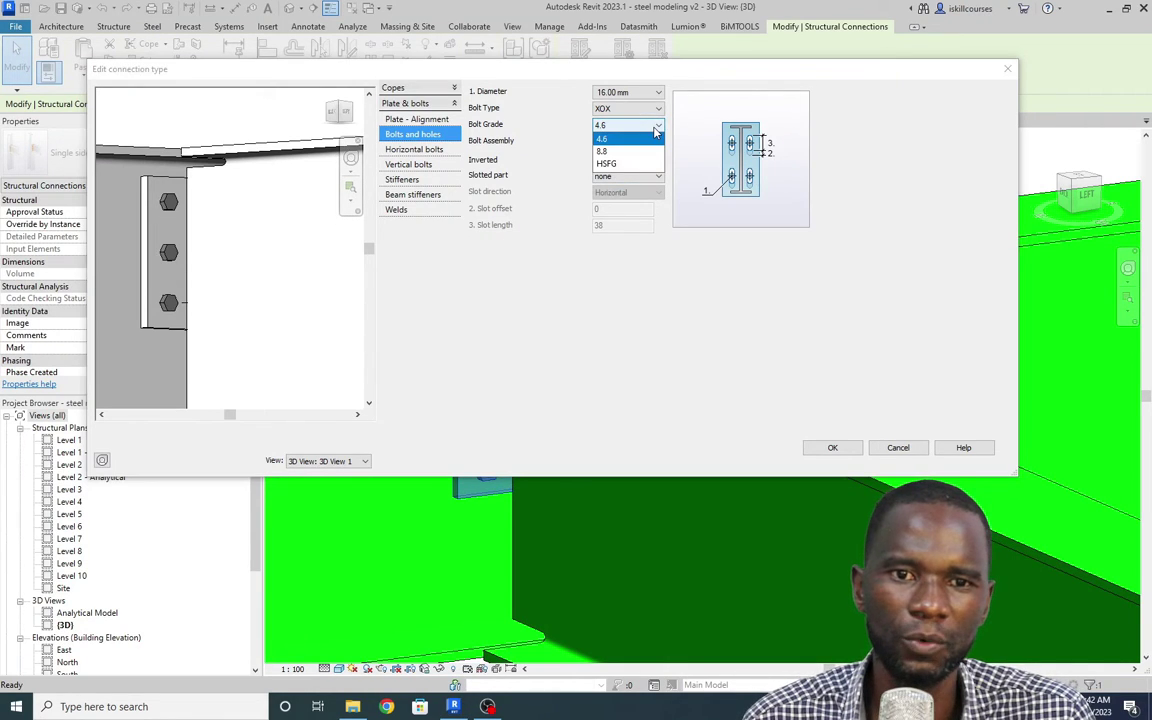
pyautogui.click(612, 152)
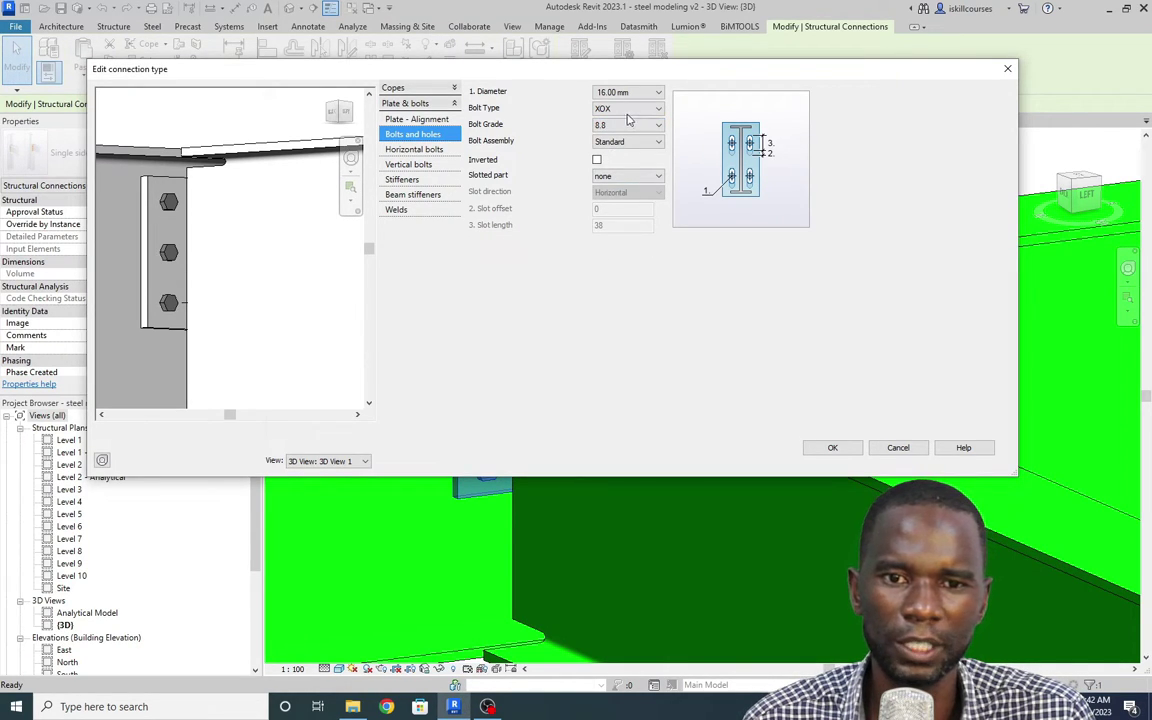
# Step: In the horizontal bolts parameters, keep the plate layout on Bolt Edge and set the center distance to 100
pyautogui.click(412, 150)
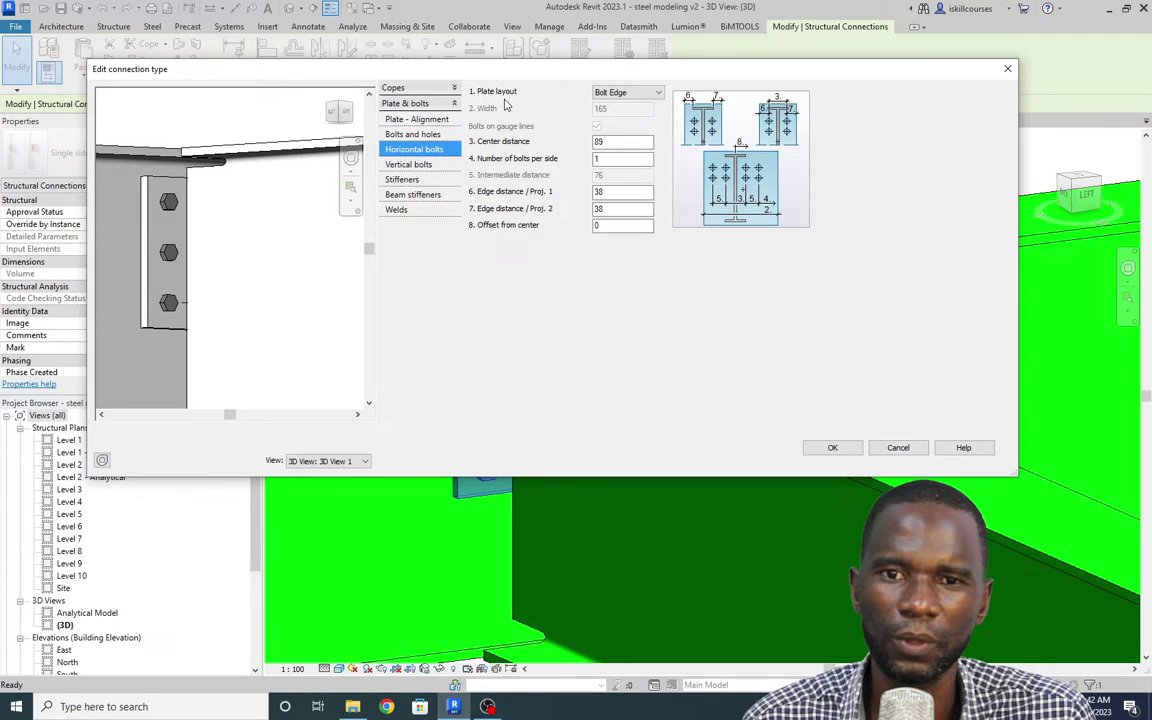
pyautogui.click(658, 93)
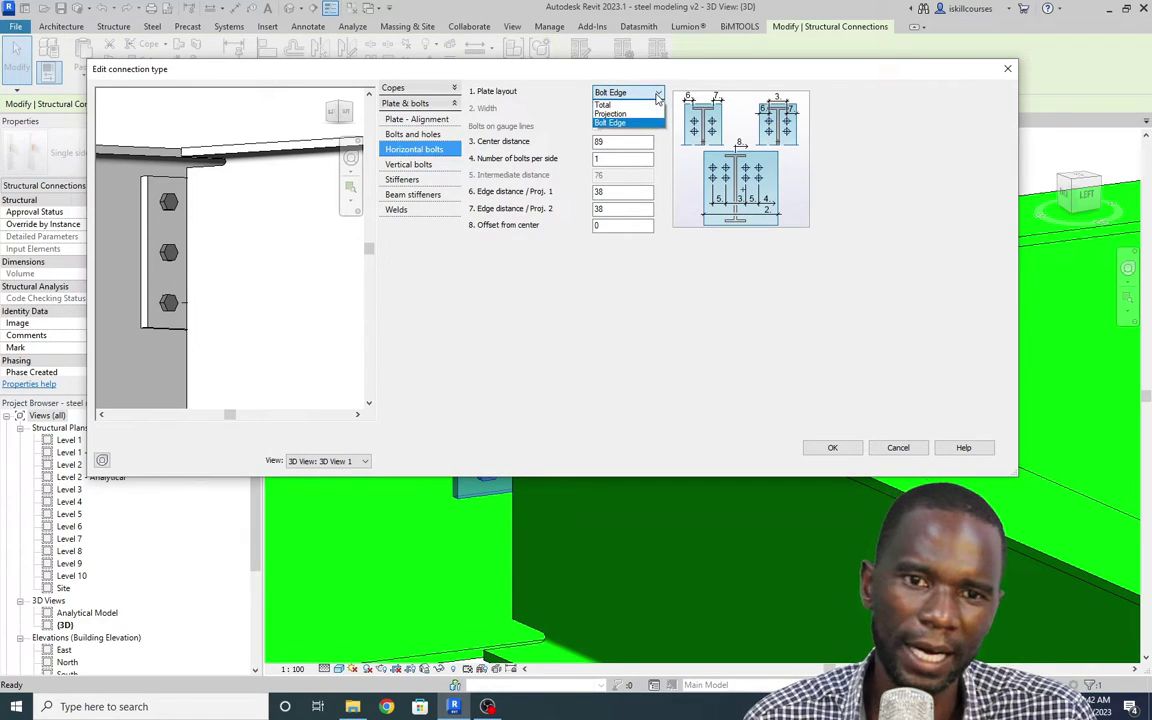
pyautogui.click(618, 123)
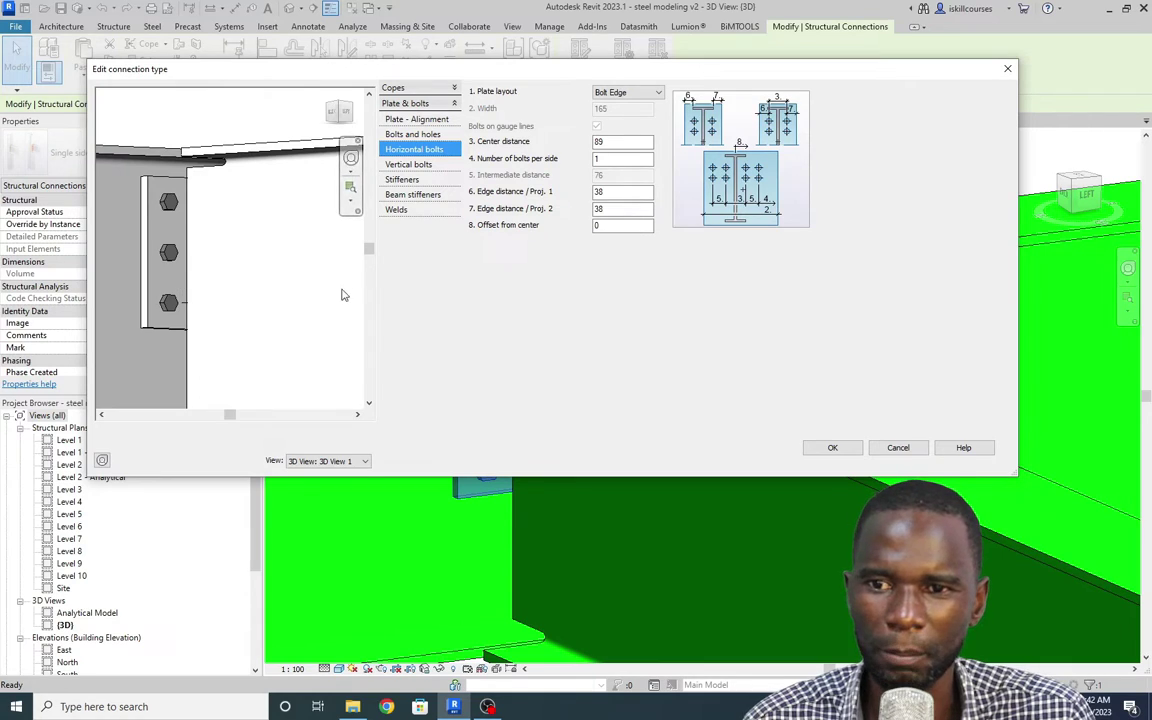
pyautogui.scroll(-1, 230, 190)
pyautogui.keyDown('shift'); pyautogui.moveTo(236, 192); pyautogui.dragTo(188, 227, button='middle'); pyautogui.keyUp('shift')
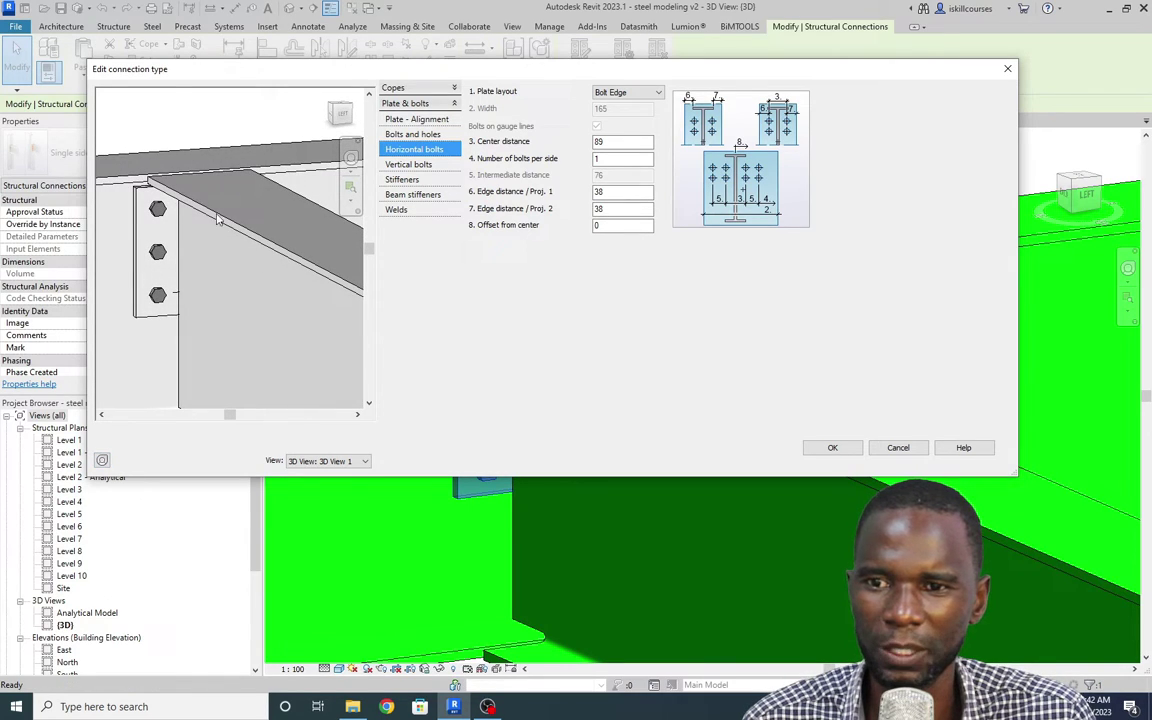
pyautogui.doubleClick(598, 142)
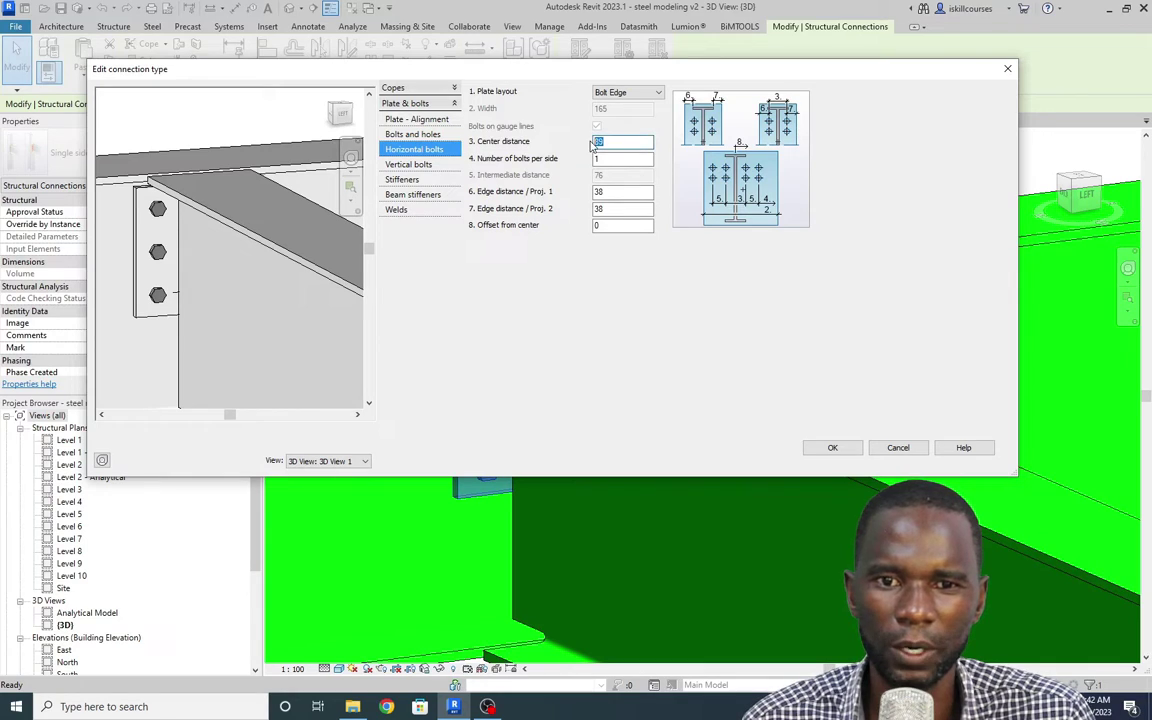
pyautogui.write('1')
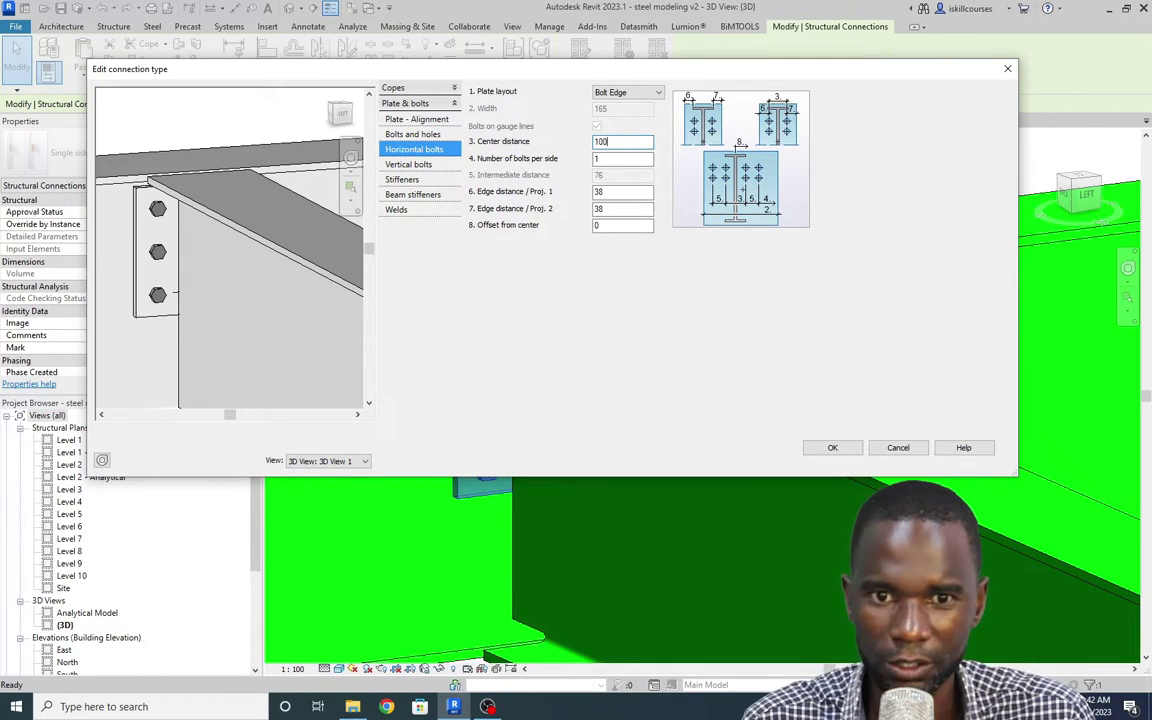
pyautogui.write('00')
pyautogui.press('Tab')
pyautogui.press('Tab')
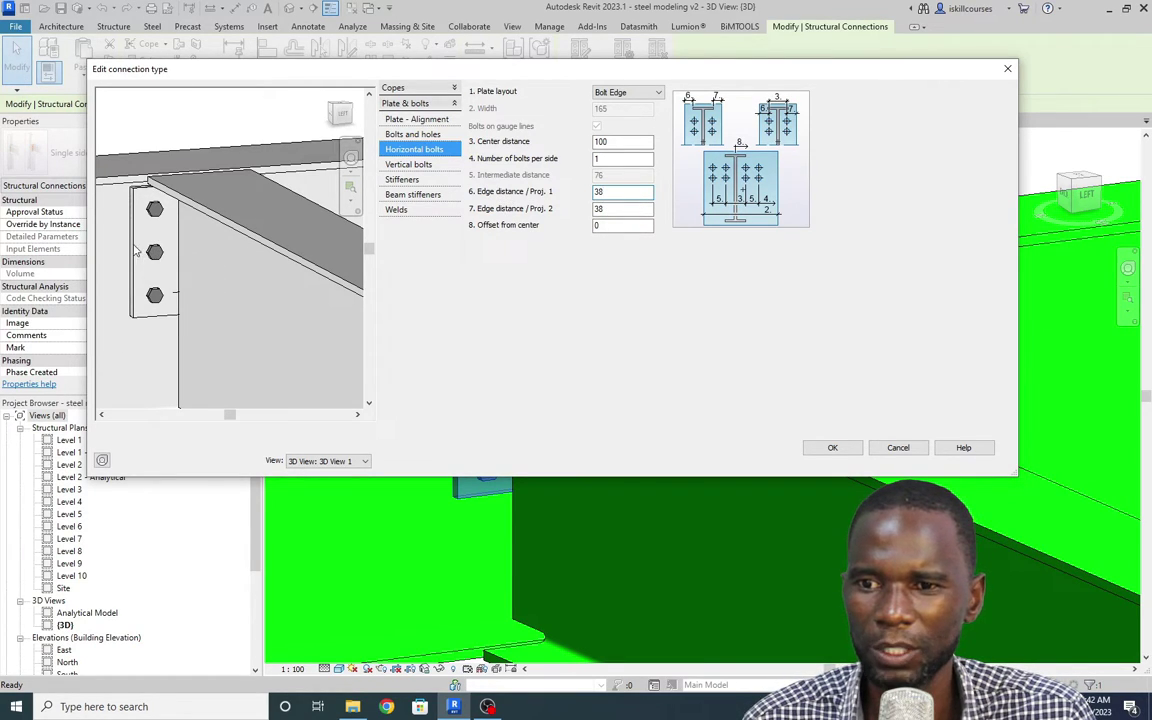
# Step: Set both horizontal bolt edge distances, Proj. 1 and Proj. 2, to 40
pyautogui.click(590, 192)
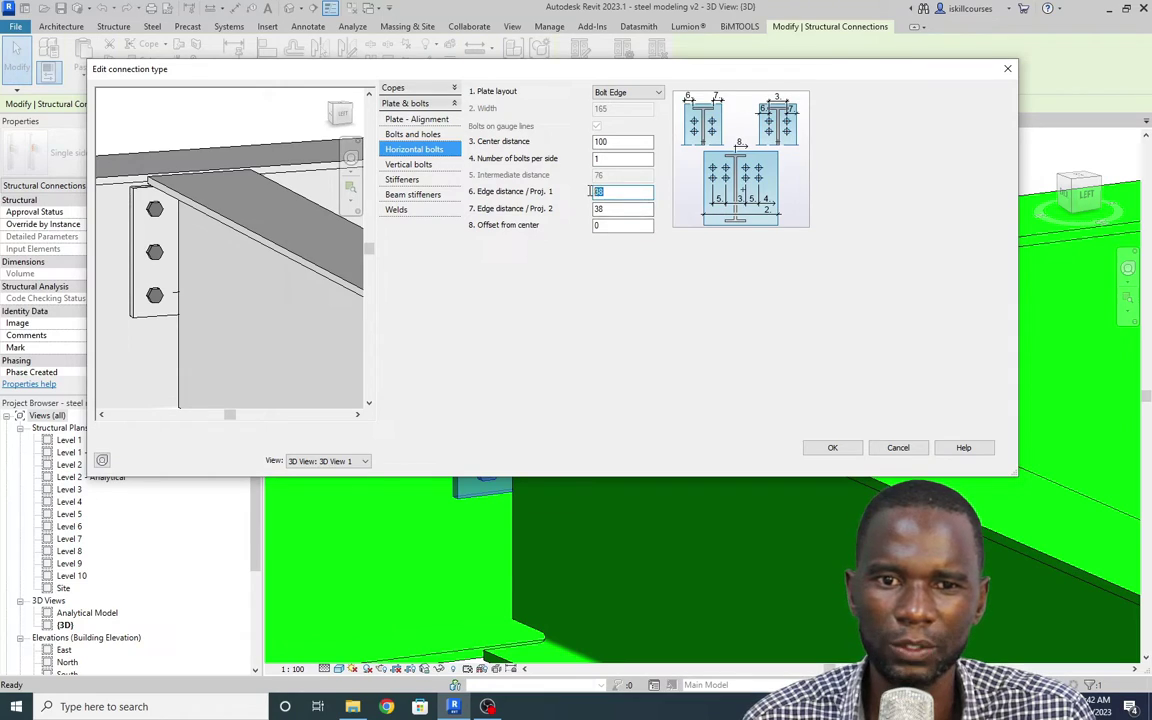
pyautogui.write('40')
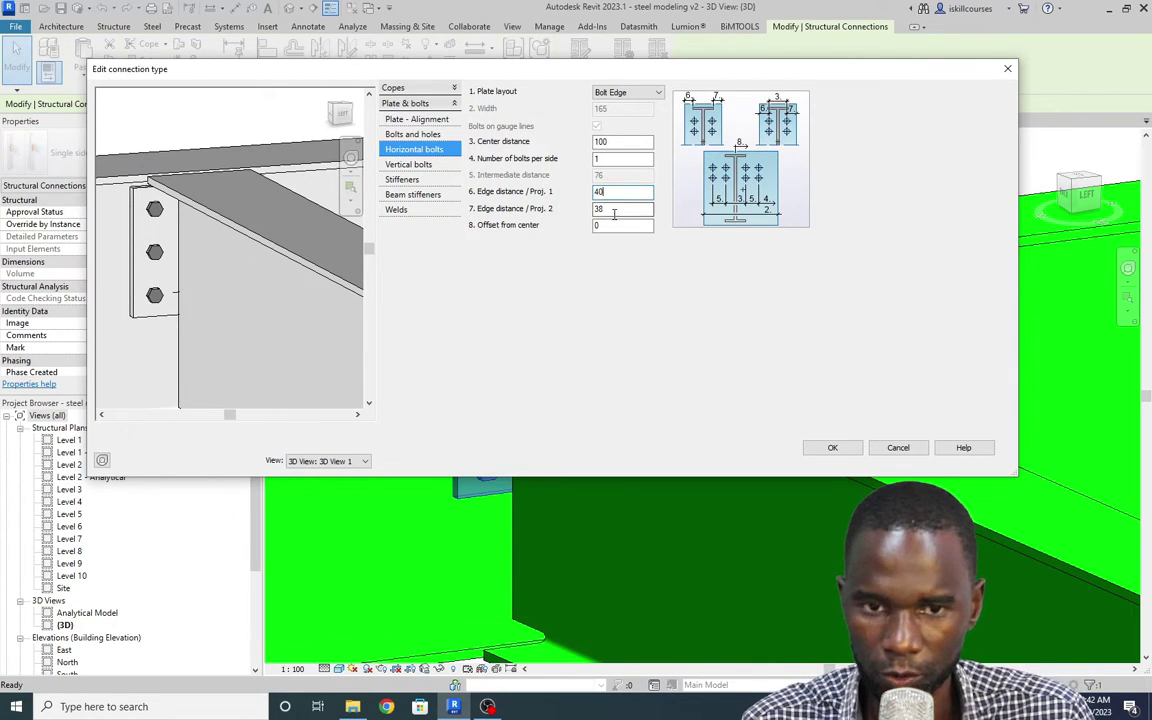
pyautogui.click(612, 209)
pyautogui.moveTo(612, 209); pyautogui.dragTo(584, 206)
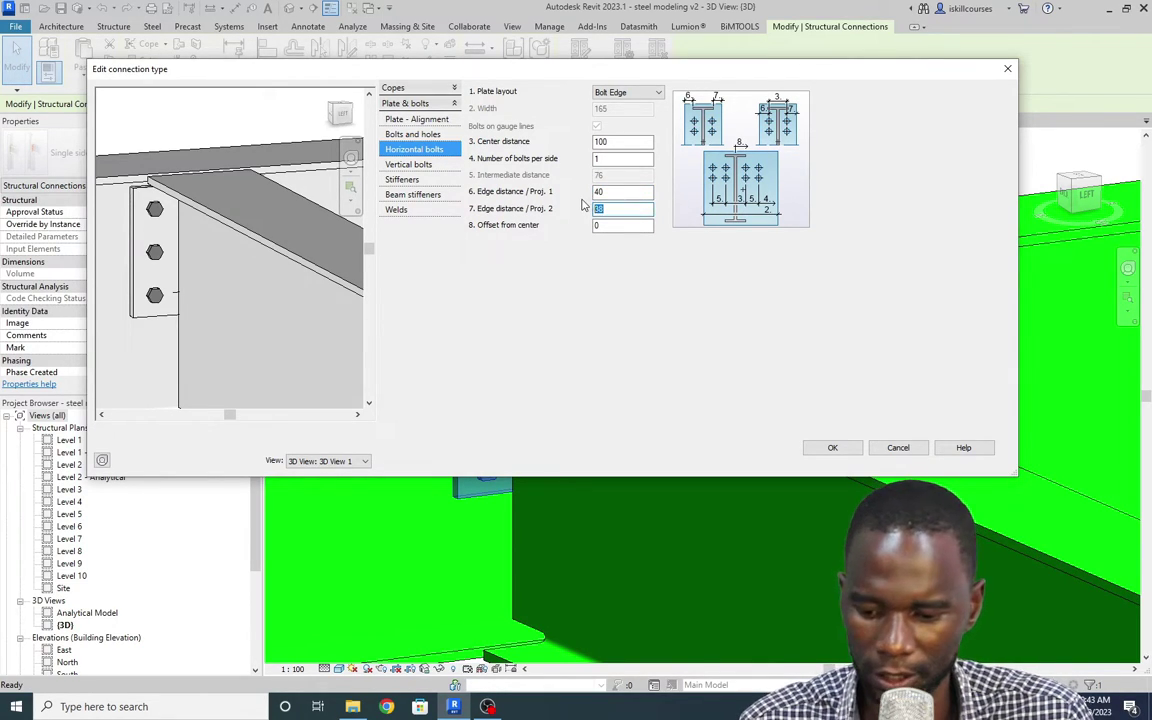
pyautogui.write('40')
pyautogui.click(606, 224)
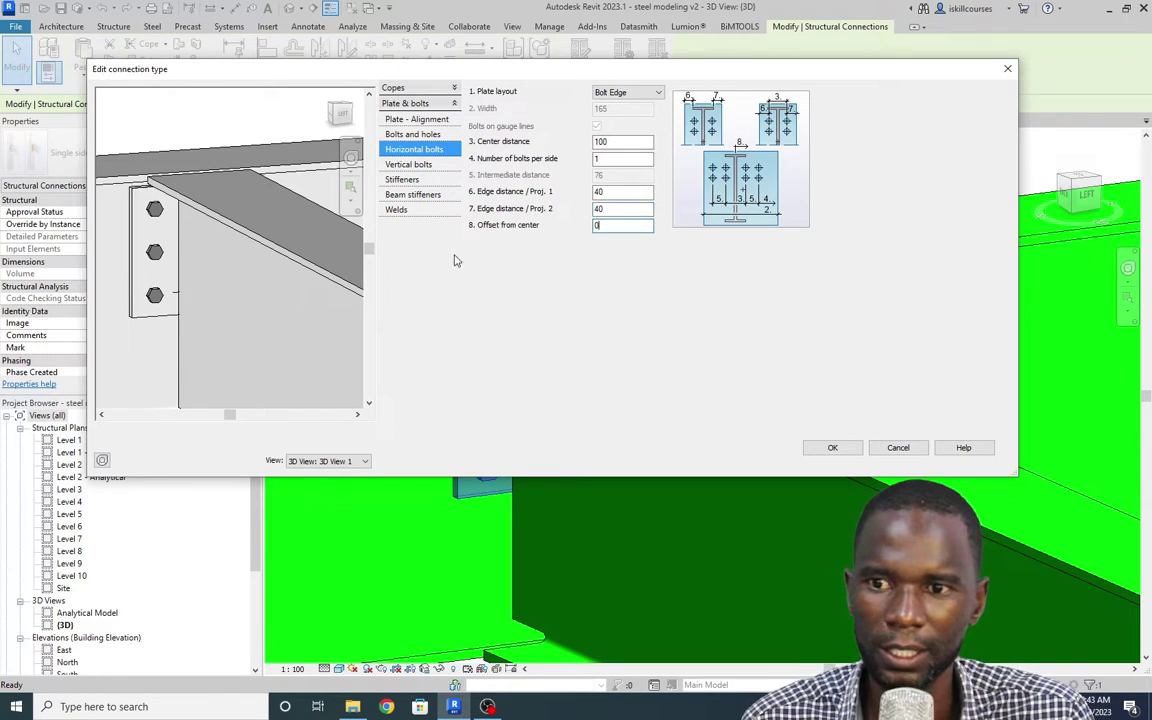
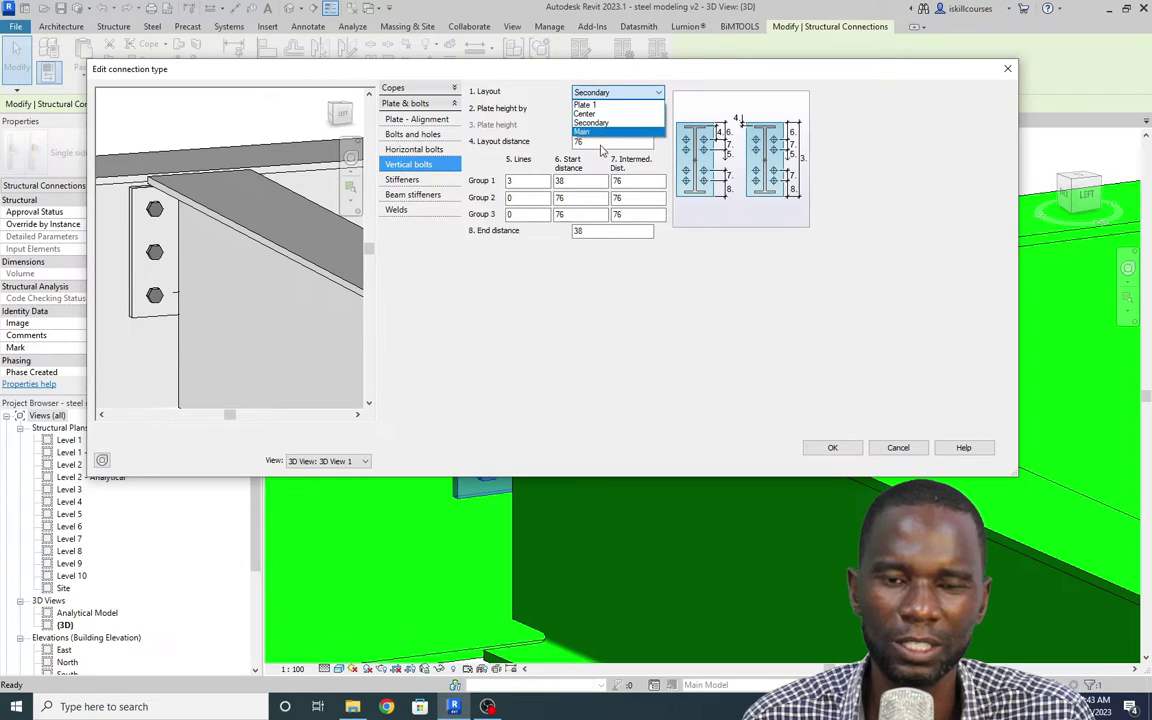
# Step: In the vertical bolts parameters, keep the layout on Secondary and the plate height by Bolt distances from top
pyautogui.click(596, 122)
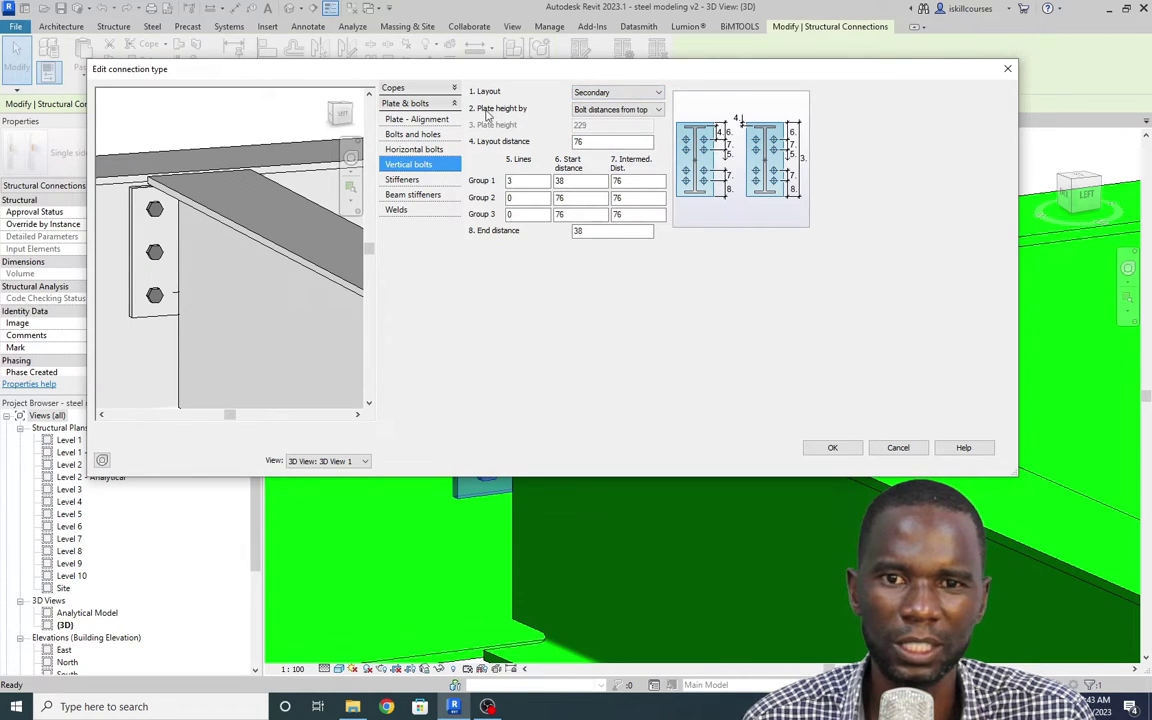
pyautogui.click(659, 110)
pyautogui.click(660, 112)
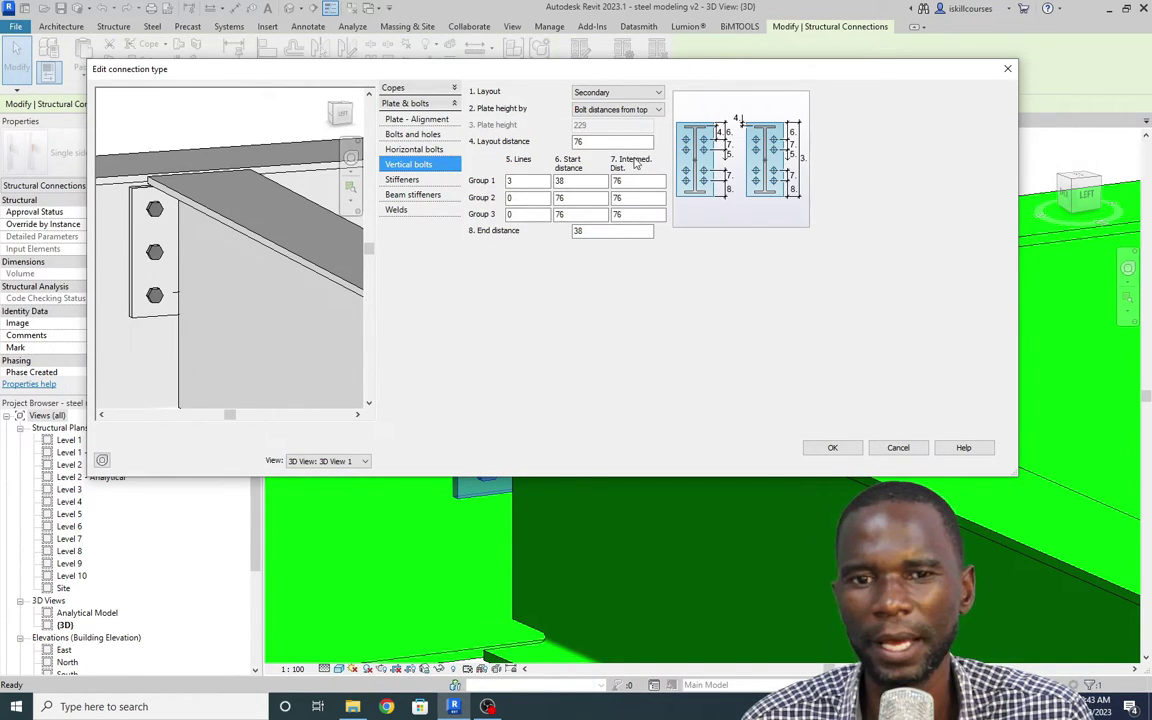
# Step: Try a vertical bolt layout distance of 90, and settle on 80
pyautogui.doubleClick(577, 141)
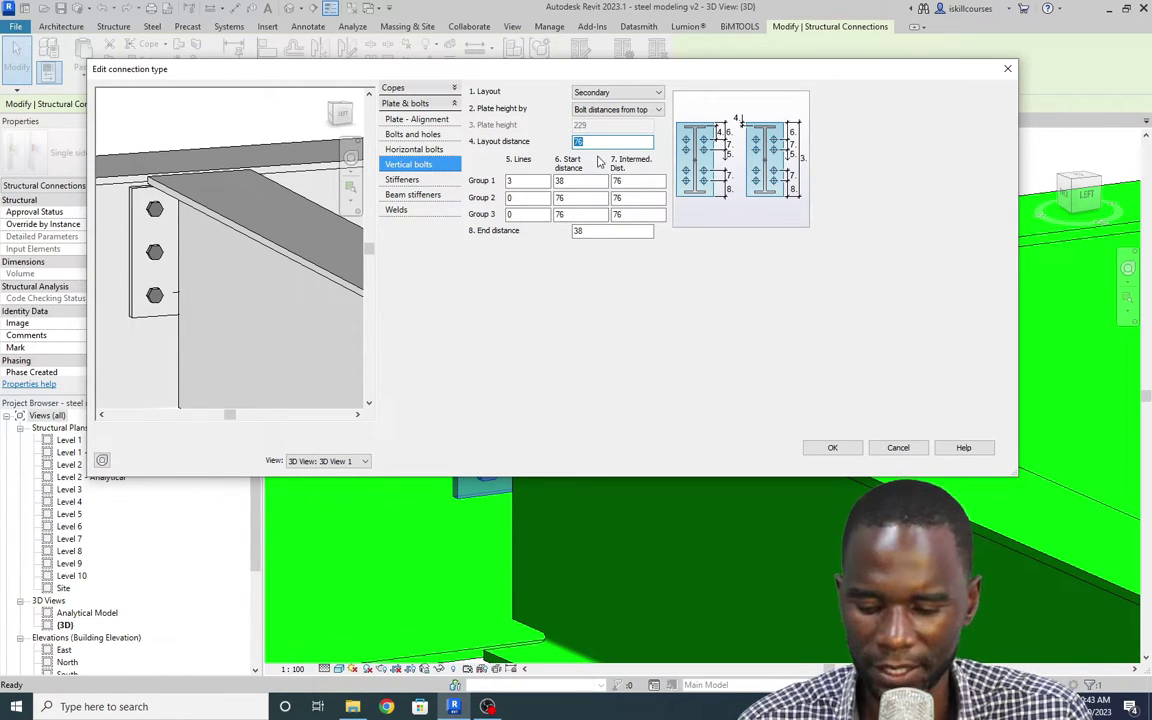
pyautogui.press('Tab')
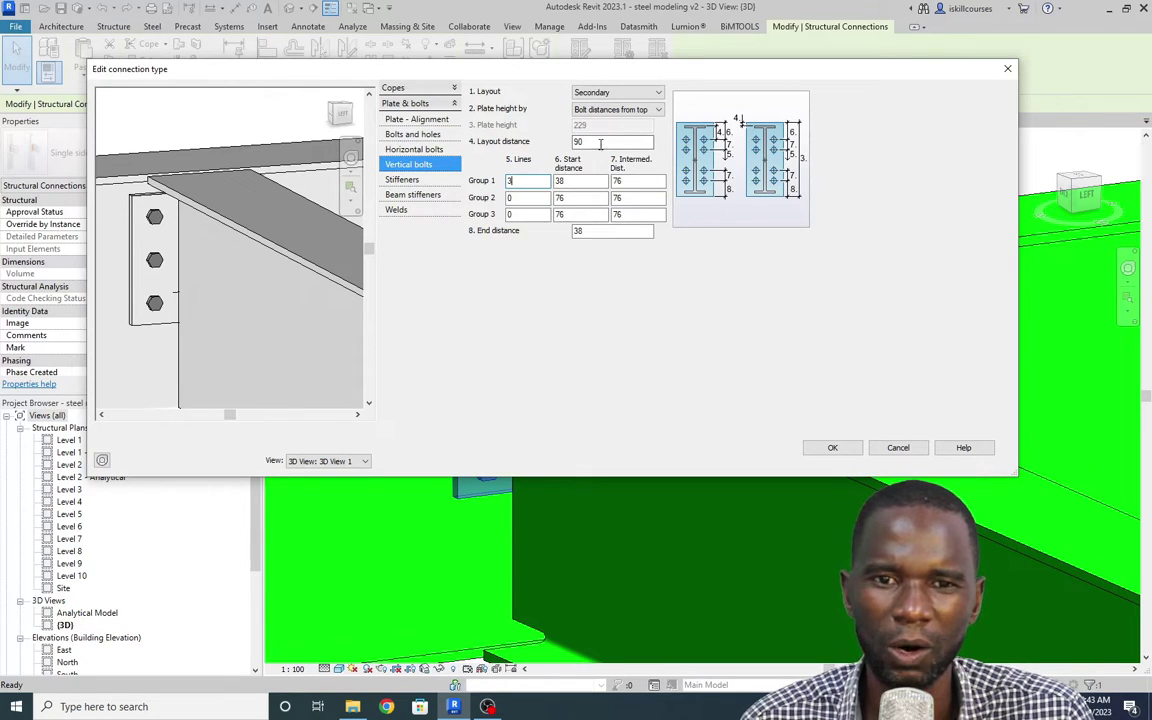
pyautogui.doubleClick(580, 141)
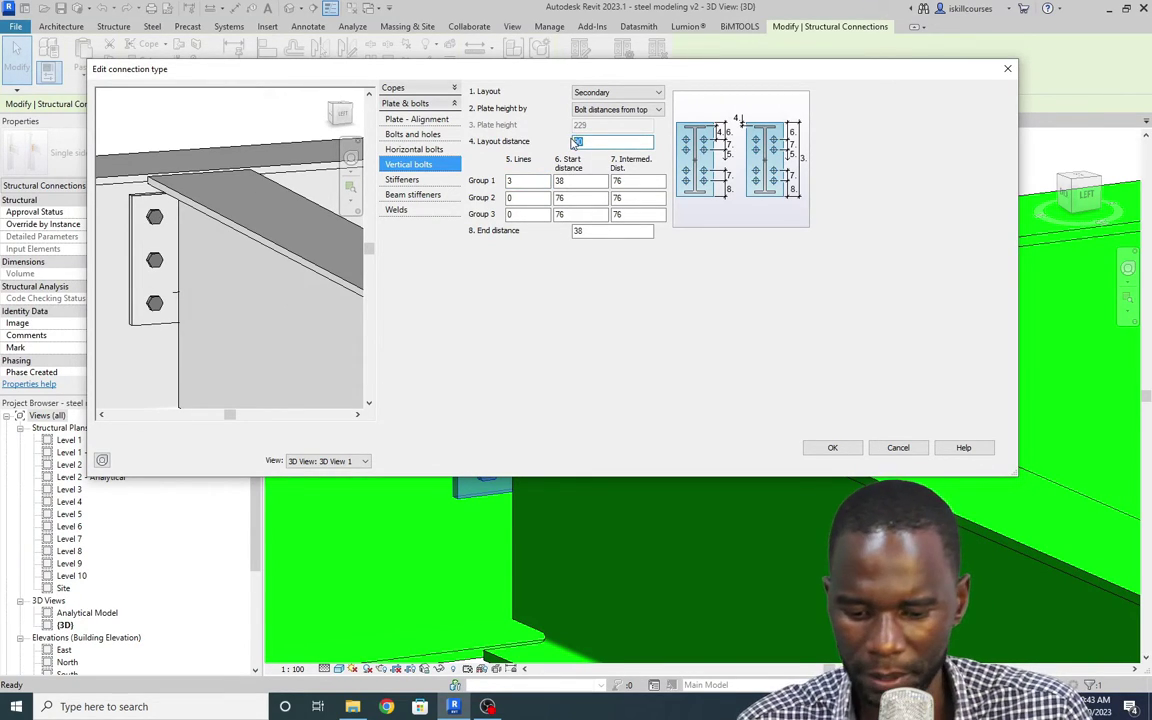
pyautogui.write('80')
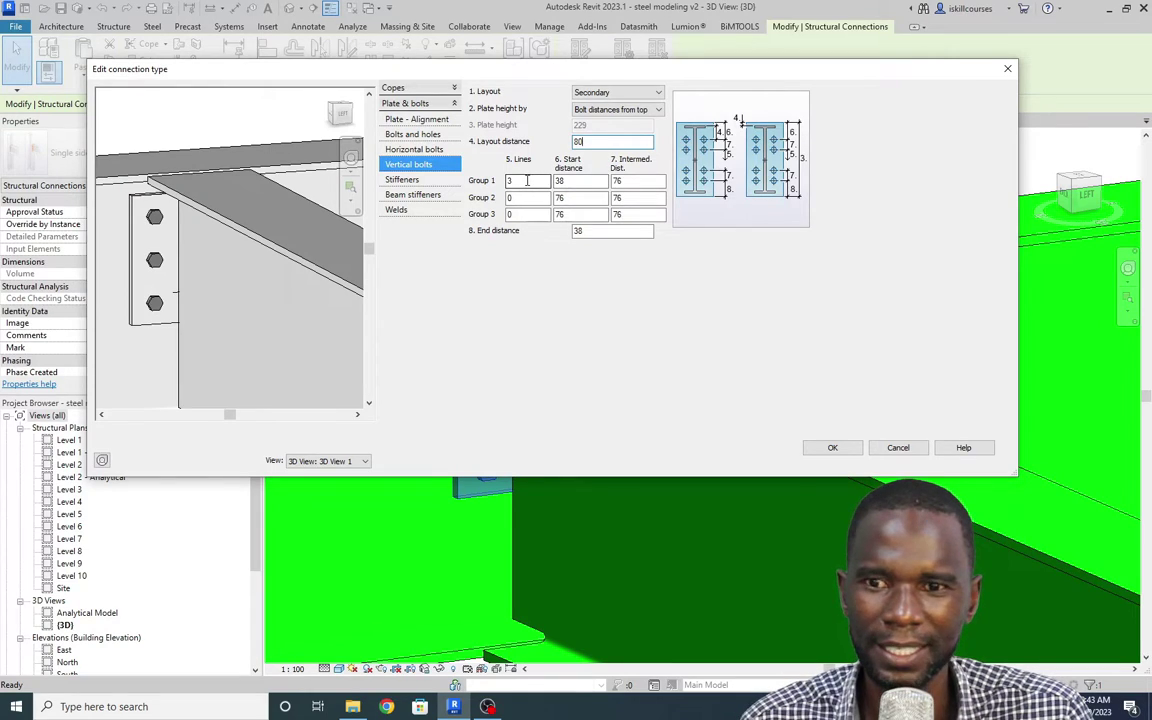
pyautogui.press('Tab')
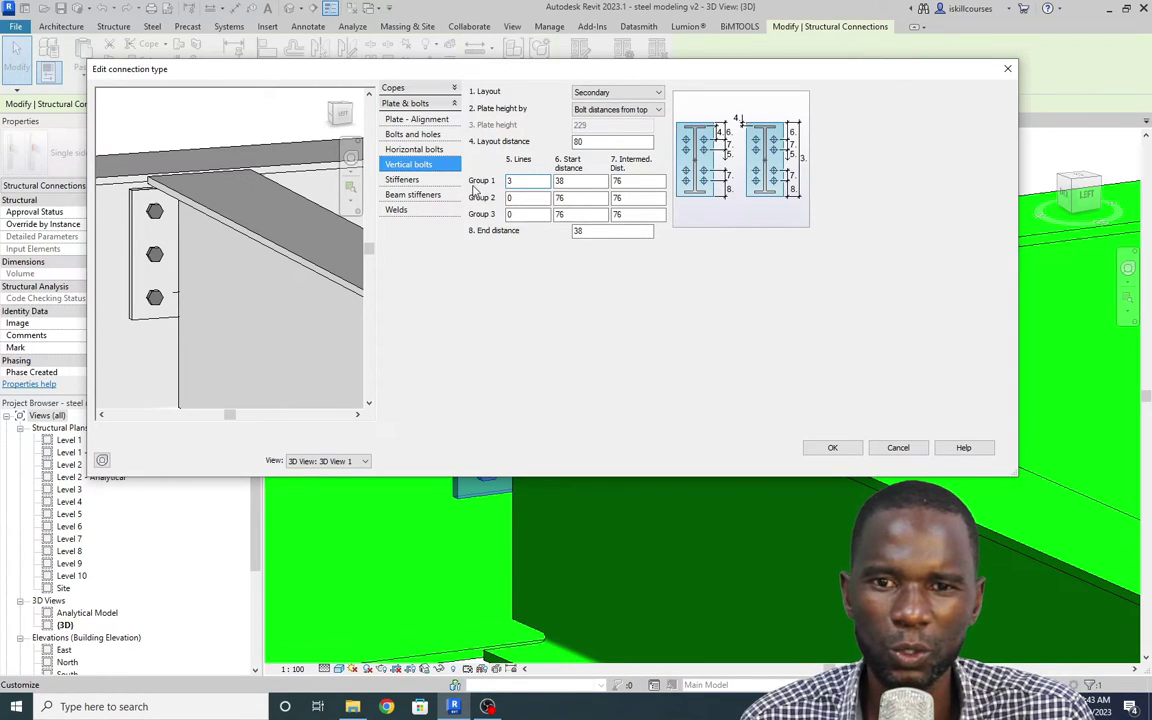
# Step: Set the number of bolt lines in Group 2 of the vertical bolts to 2
pyautogui.click(510, 215)
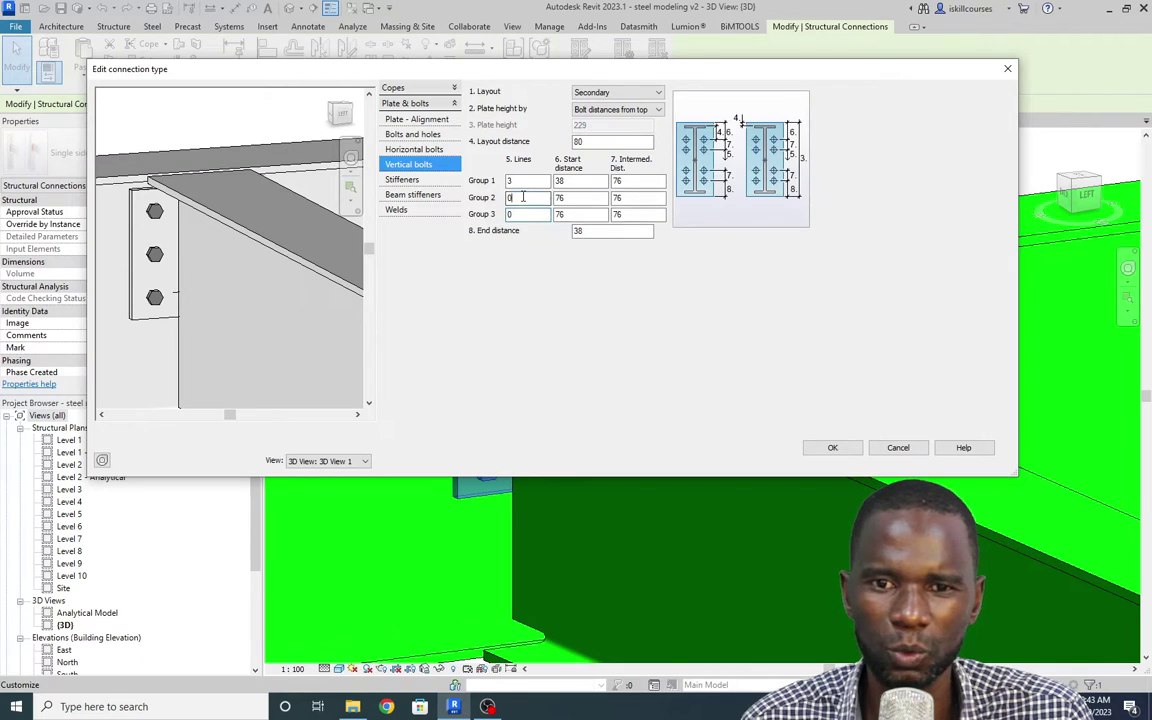
pyautogui.click(515, 198)
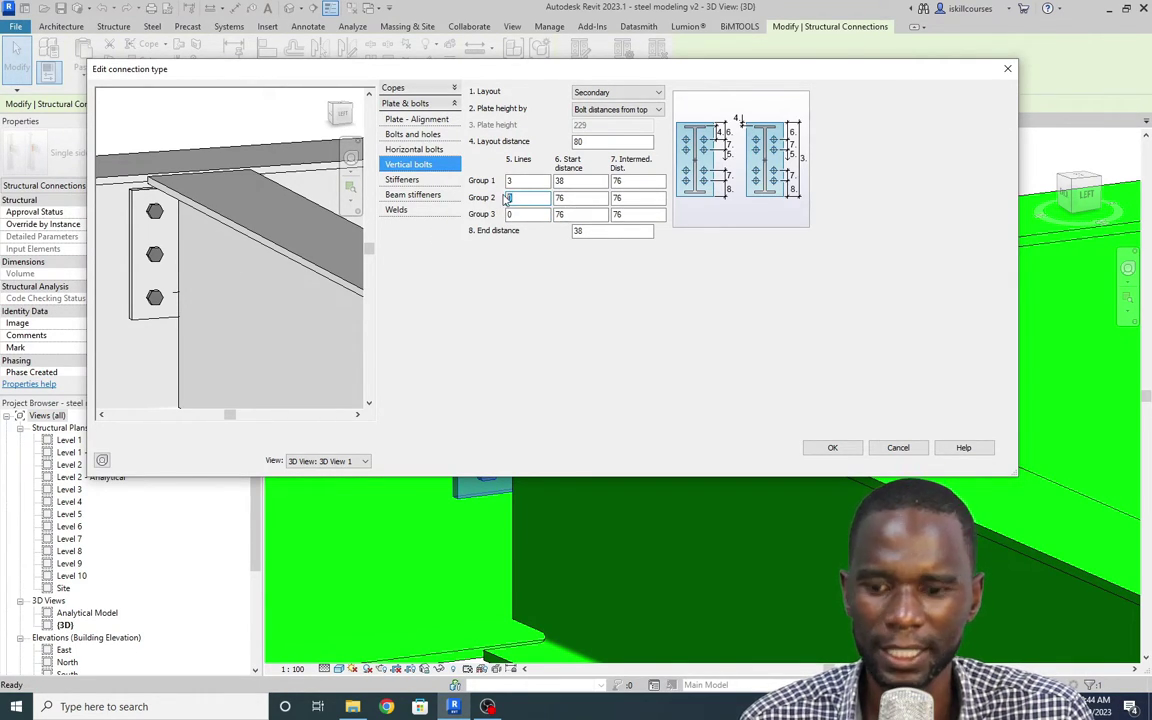
pyautogui.write('2')
pyautogui.press('Tab')
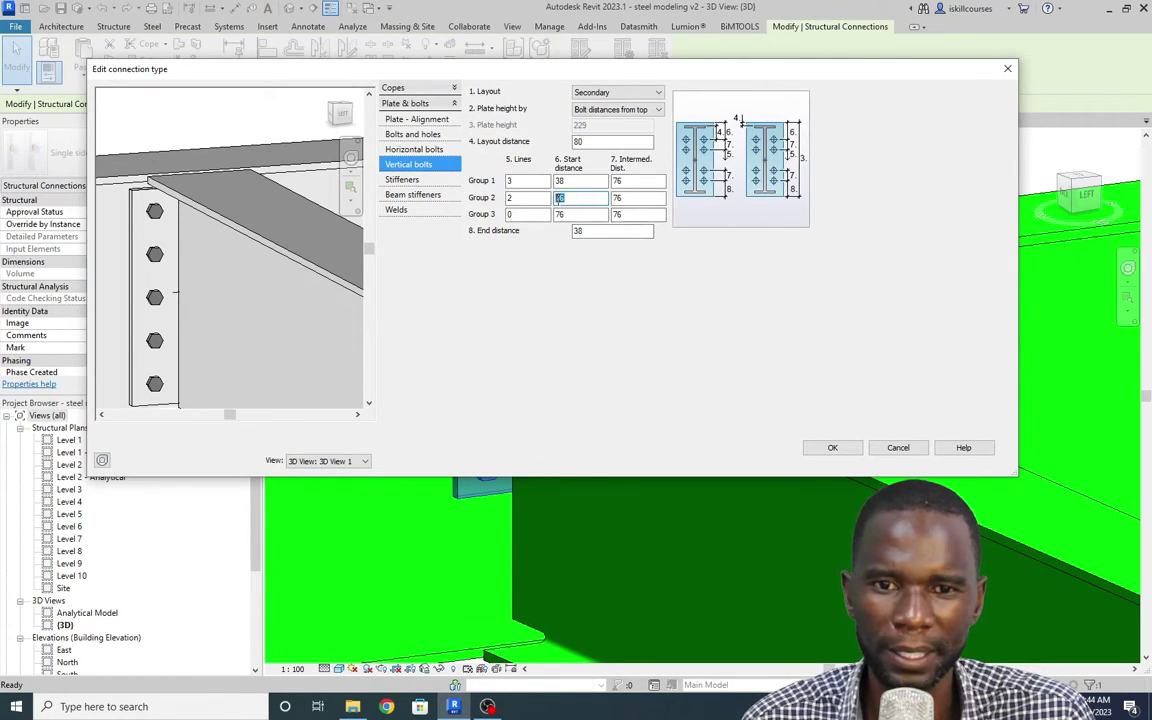
# Step: In the vertical bolt layout, set the number of lines to 0 for Group 2 and 4 for Group 1
pyautogui.click(515, 197)
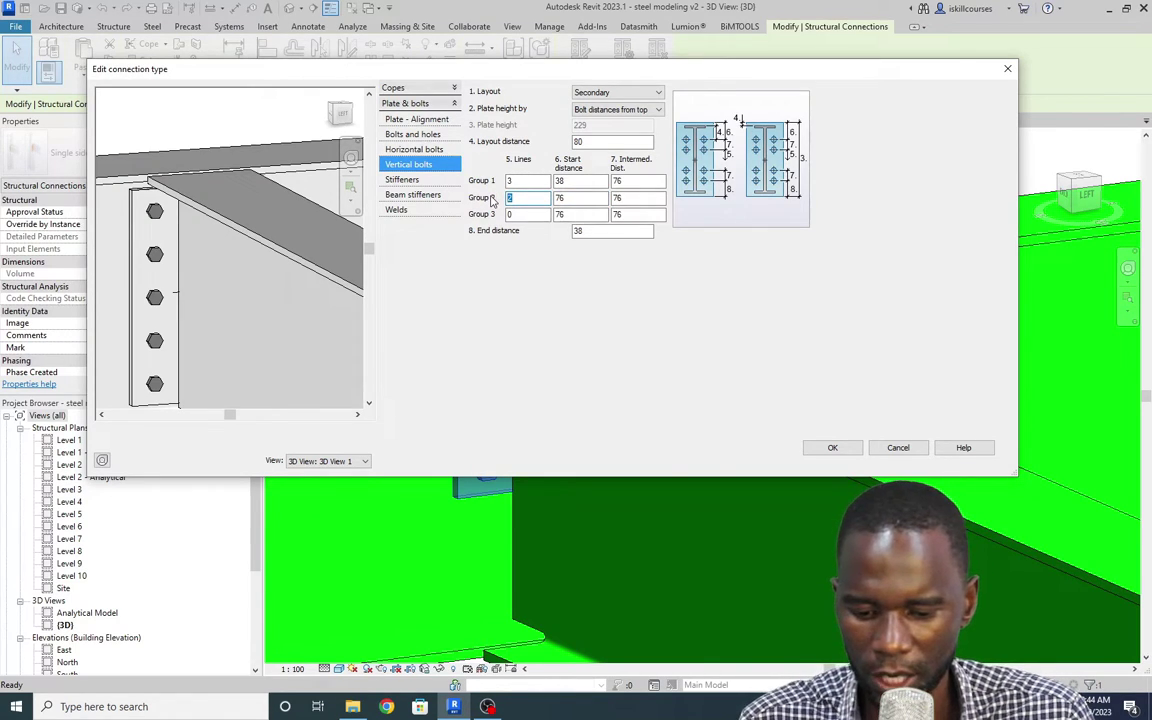
pyautogui.write('0')
pyautogui.press('Tab')
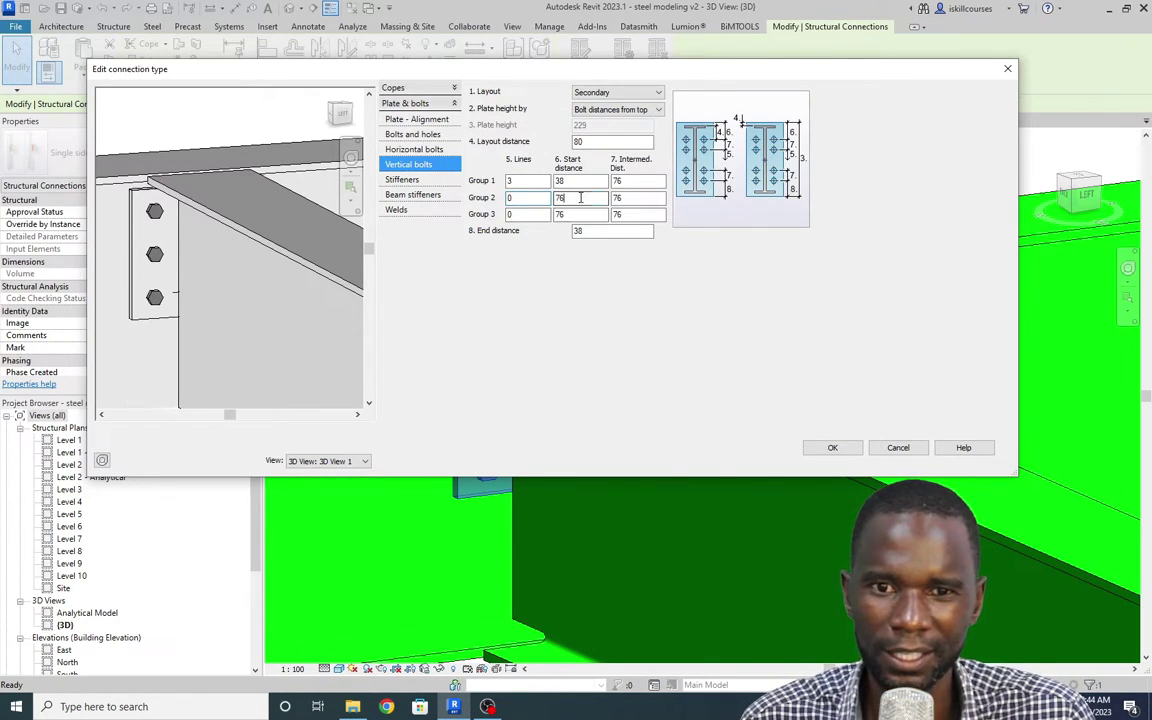
pyautogui.scroll(-3, 181, 305)
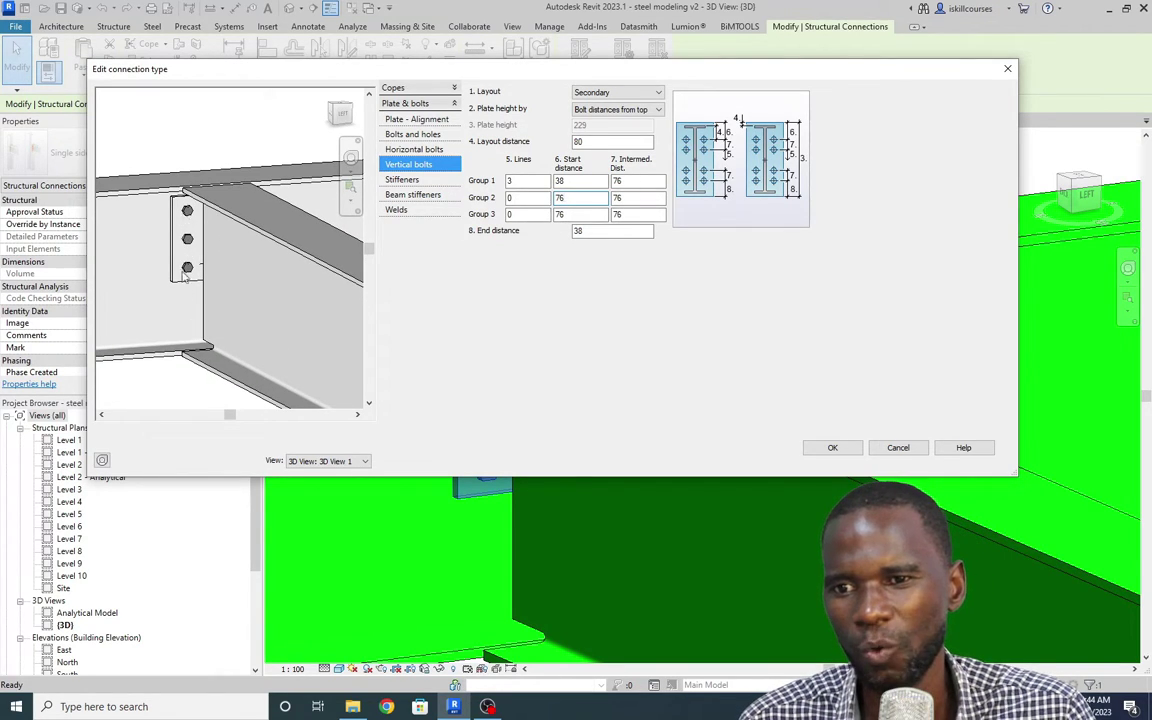
pyautogui.doubleClick(509, 180)
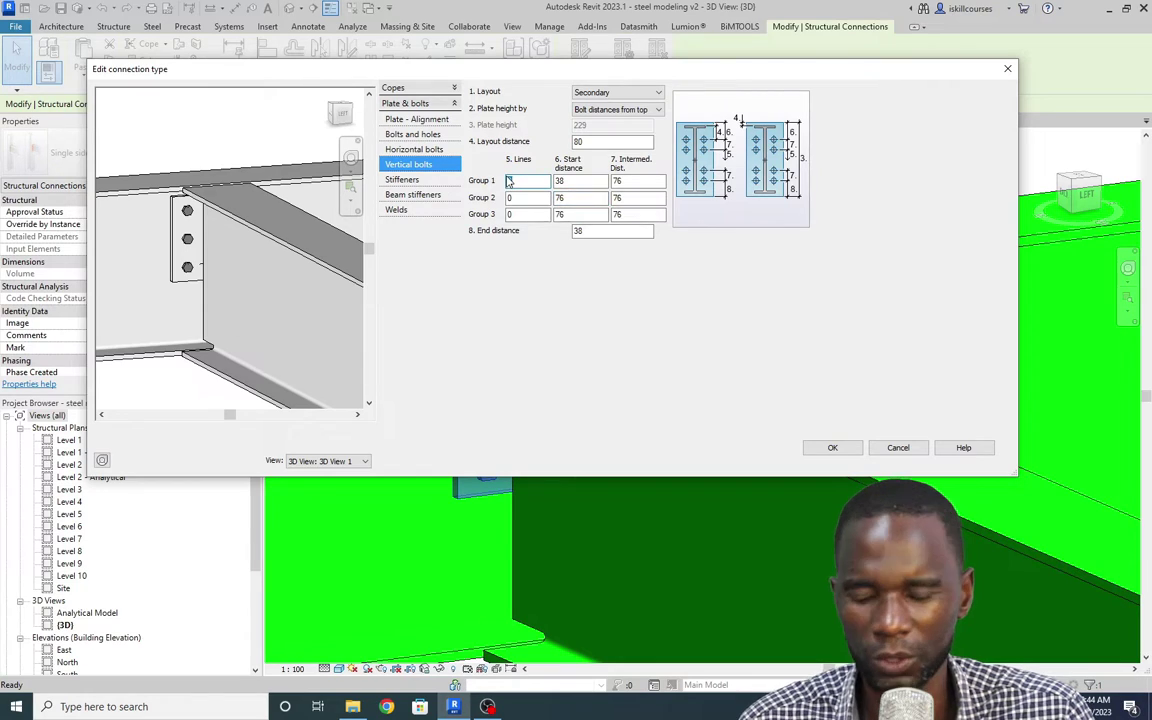
pyautogui.write('4')
pyautogui.doubleClick(585, 181)
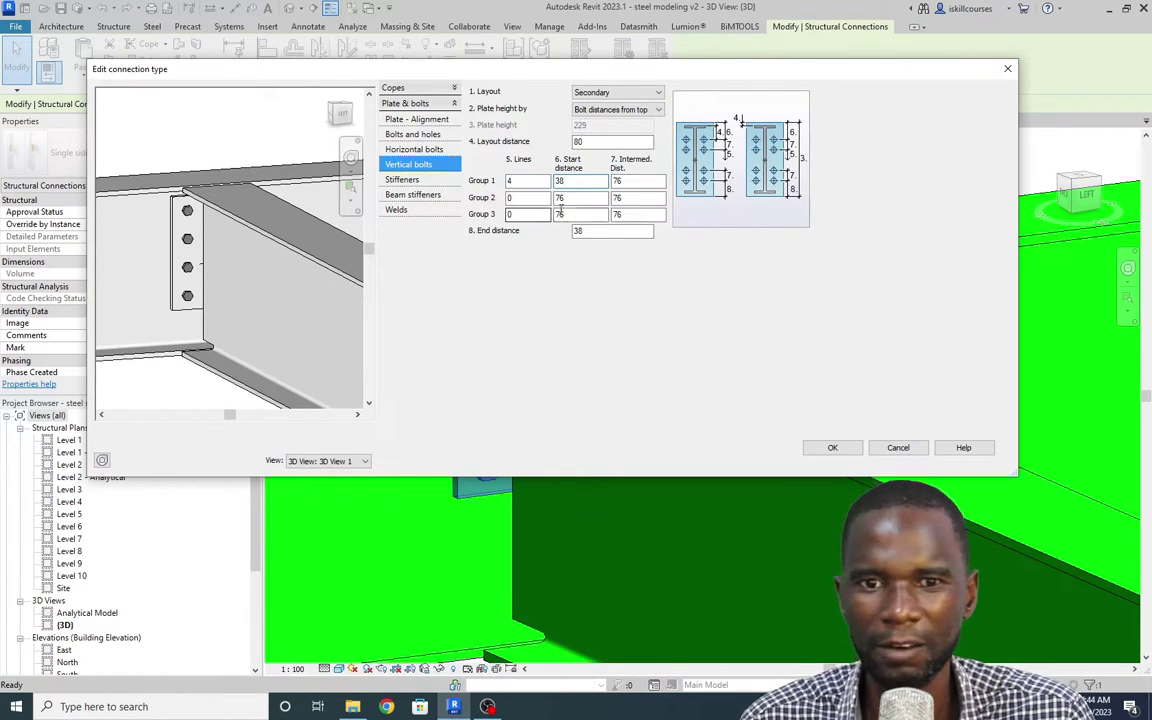
pyautogui.scroll(2, 212, 204)
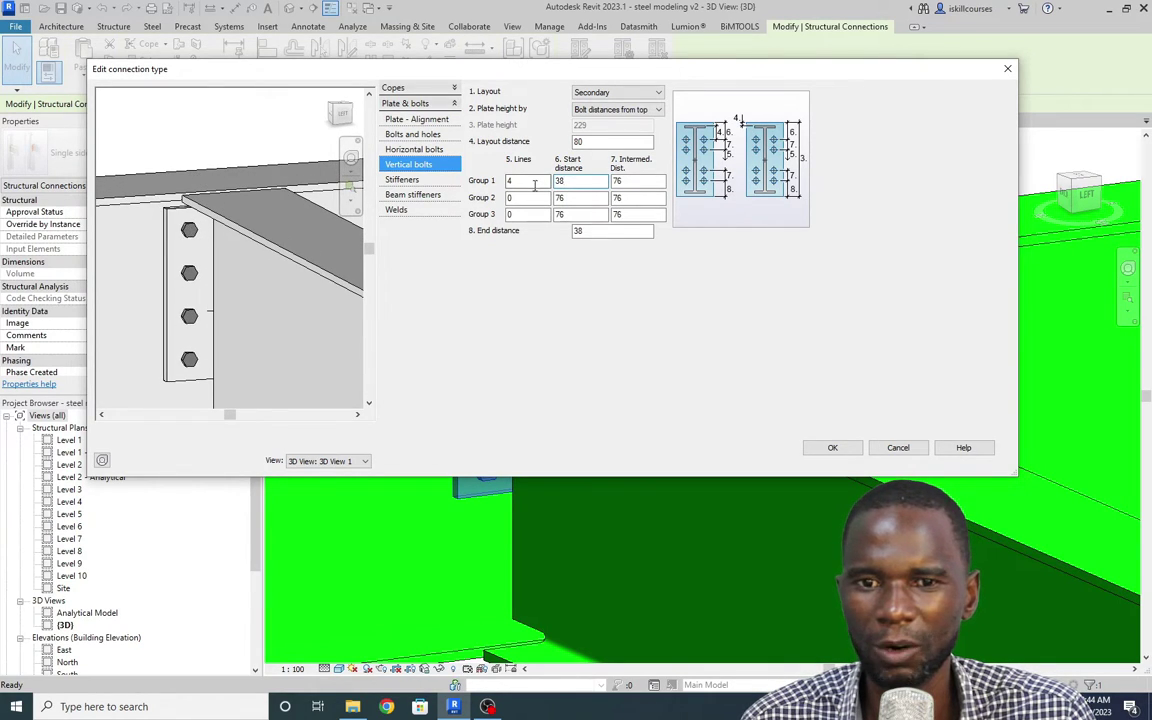
# Step: Try a Group 1 start distance of 50 for the vertical bolts, and settle on 40
pyautogui.click(568, 183)
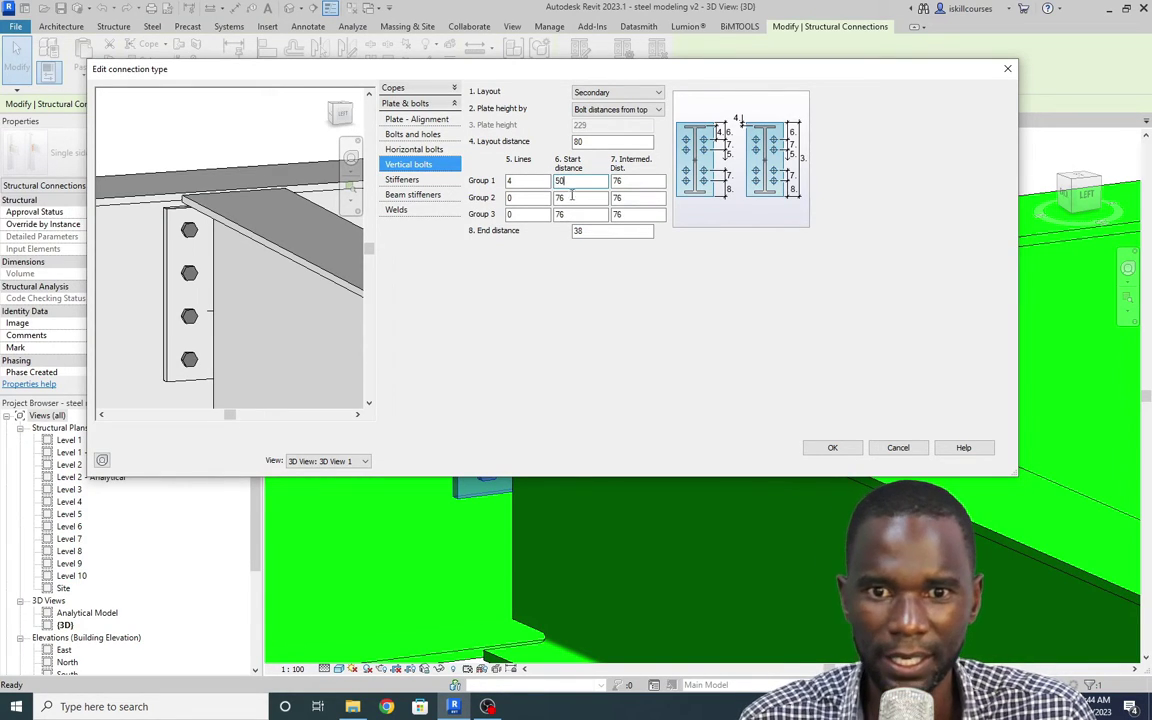
pyautogui.click(572, 197)
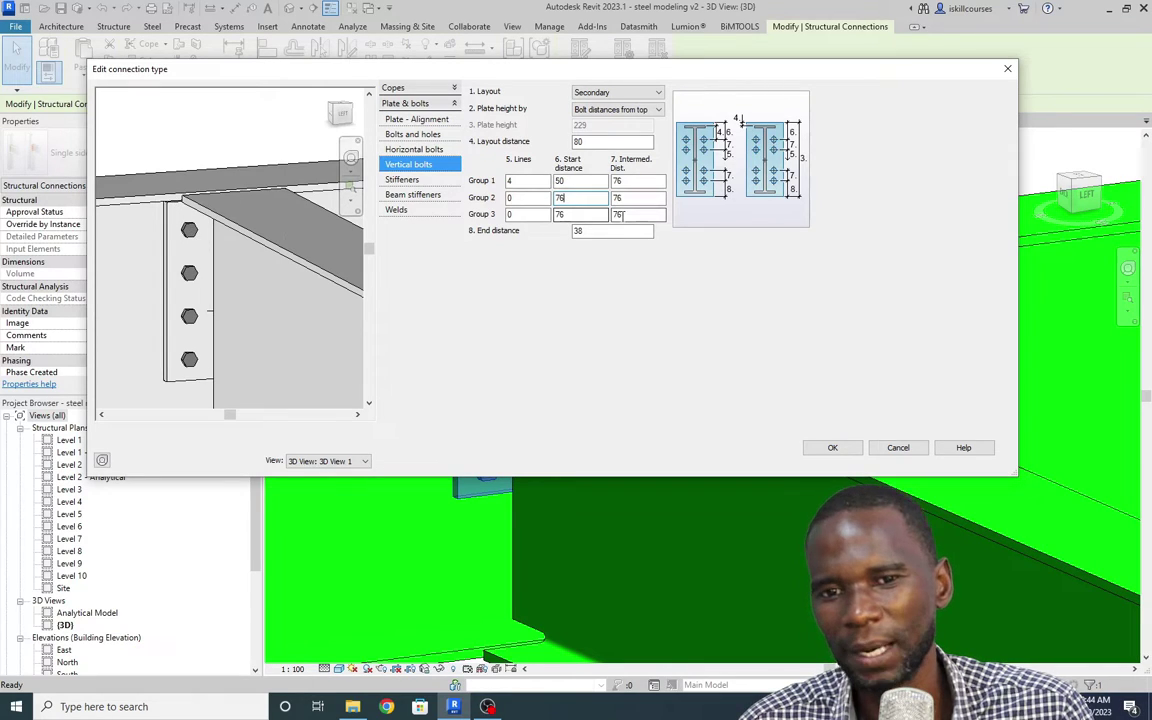
pyautogui.click(568, 197)
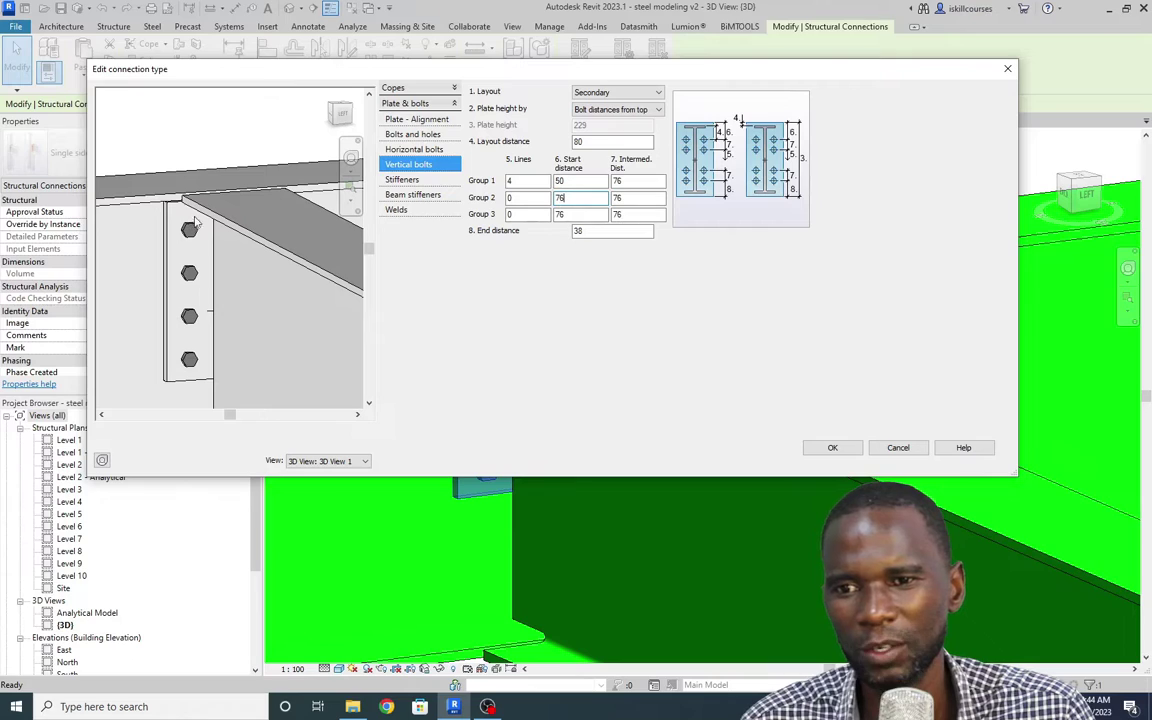
pyautogui.doubleClick(560, 180)
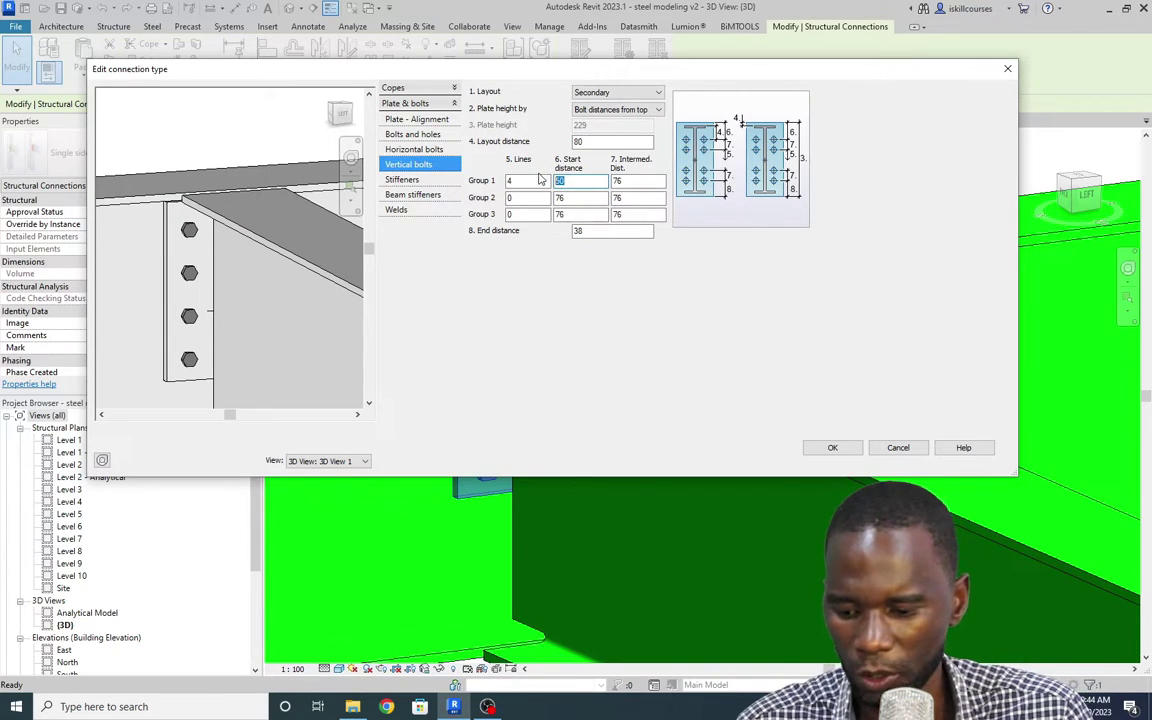
pyautogui.write('40')
pyautogui.press('Tab')
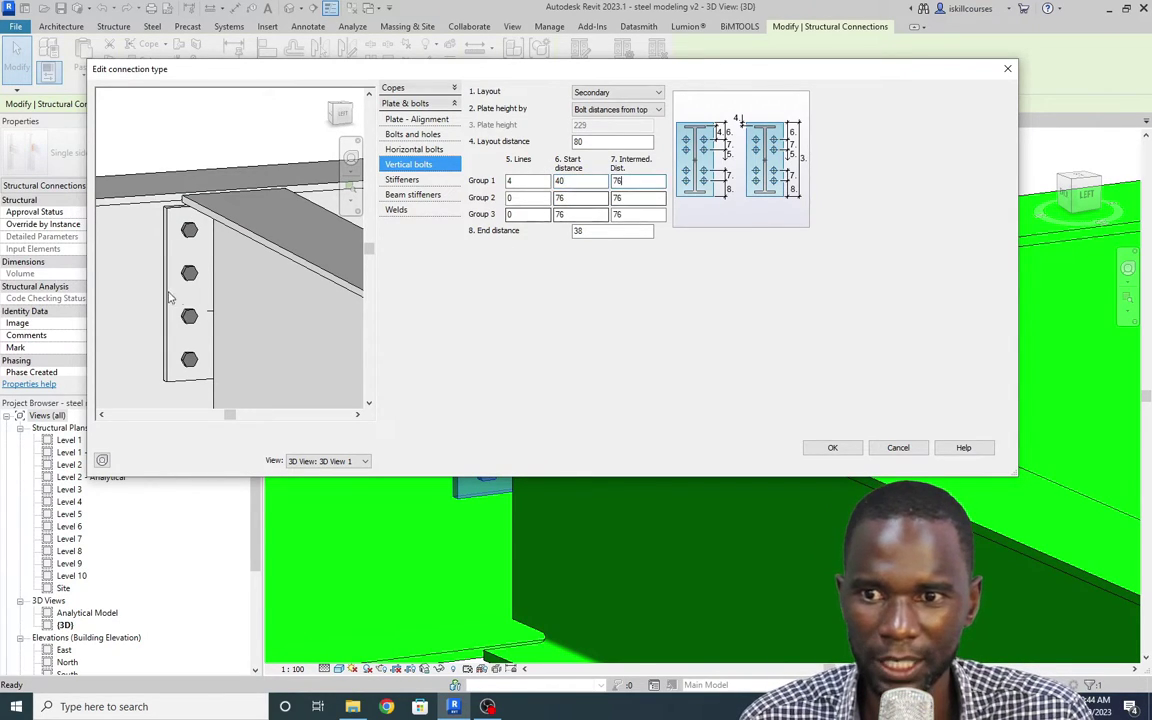
pyautogui.keyDown('shift'); pyautogui.moveTo(190, 232); pyautogui.dragTo(213, 226, button='middle'); pyautogui.keyUp('shift')
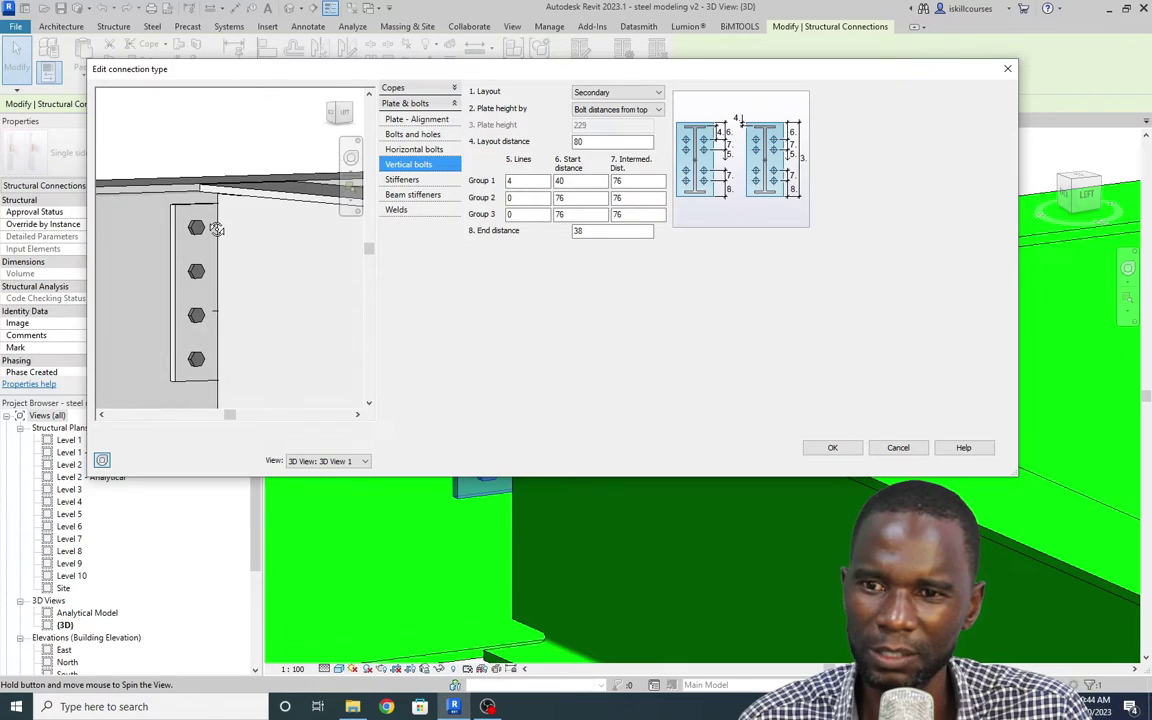
# Step: Try an intermediate distance of 80 for the Group 1 vertical bolts and check the spacing in the preview
pyautogui.doubleClick(614, 180)
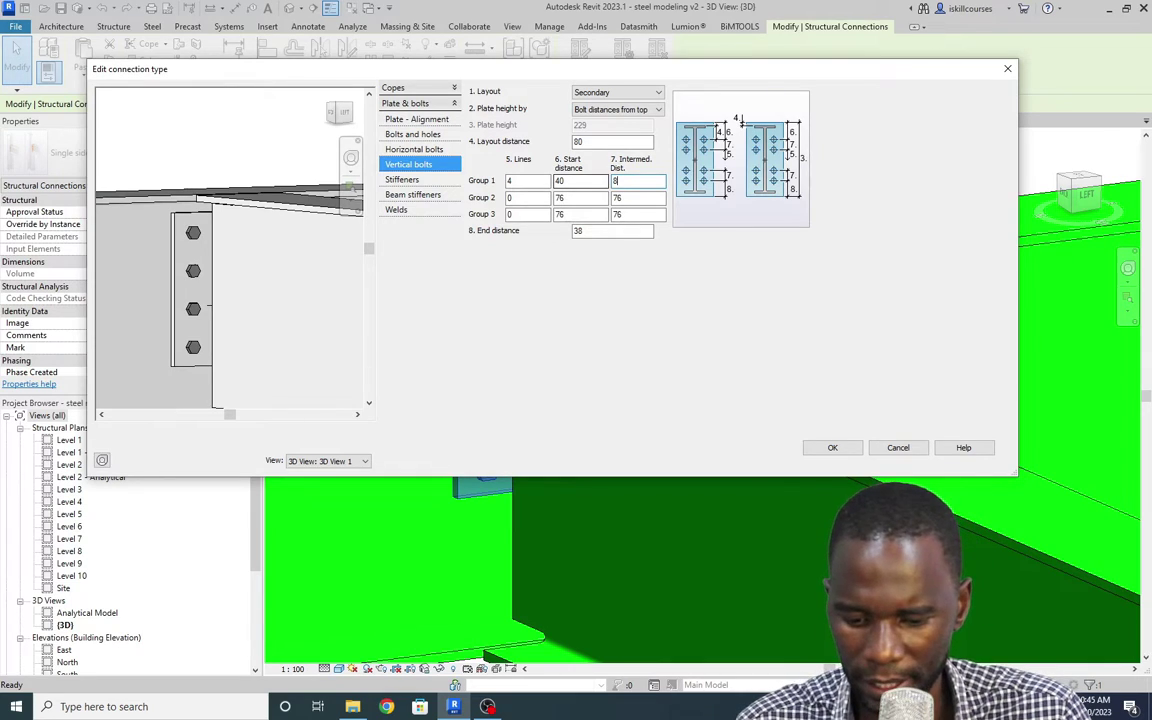
pyautogui.press('Return')
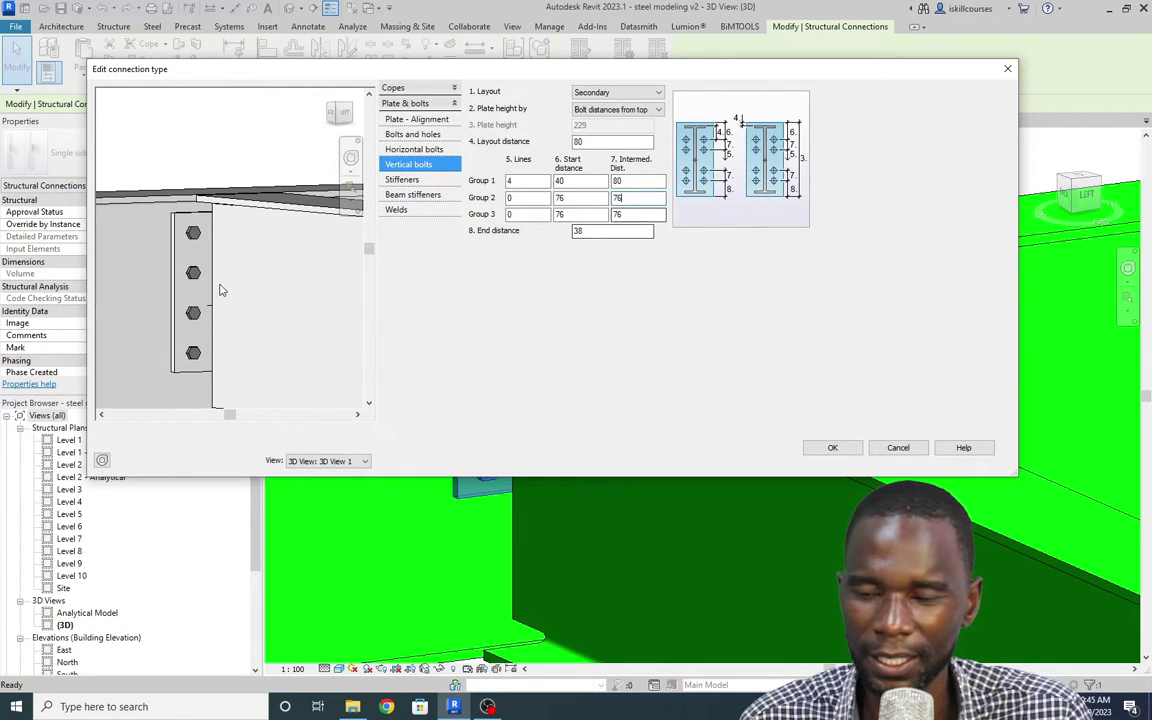
pyautogui.scroll(-1, 220, 285)
pyautogui.keyDown('shift'); pyautogui.moveTo(237, 272); pyautogui.dragTo(209, 339, button='middle'); pyautogui.keyUp('shift')
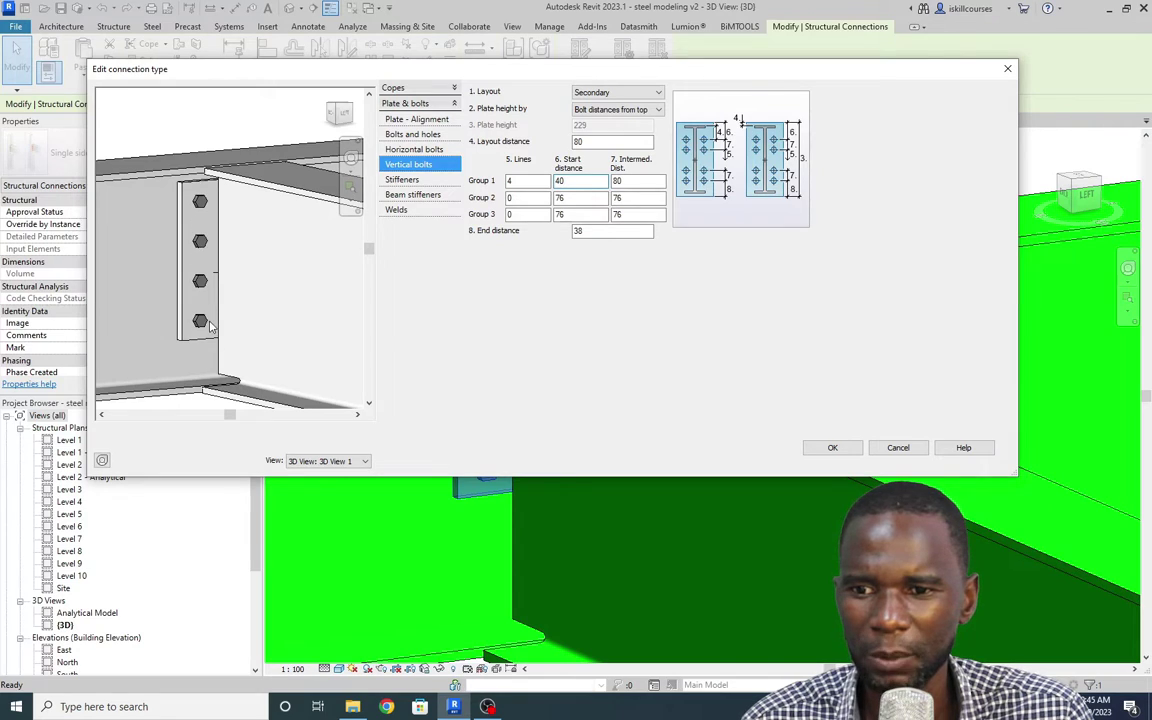
pyautogui.keyDown('shift'); pyautogui.moveTo(212, 318); pyautogui.dragTo(252, 309, button='middle'); pyautogui.keyUp('shift')
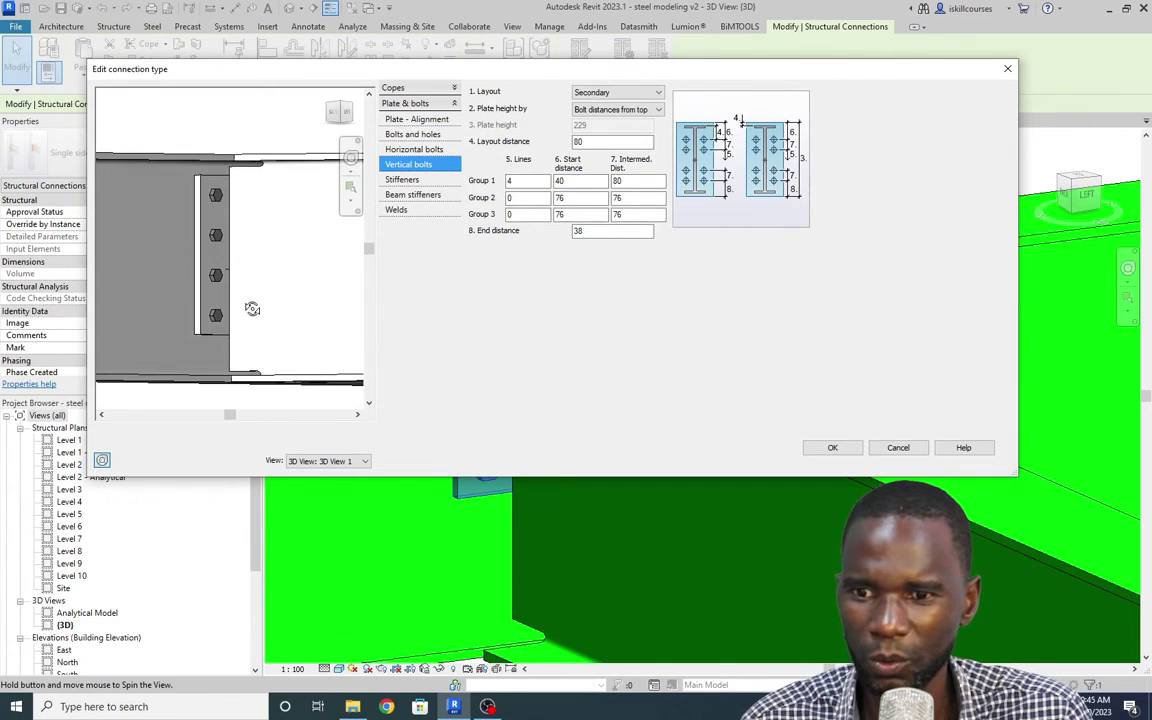
# Step: Set the intermediate distance of the Group 1 vertical bolts to 100
pyautogui.doubleClick(620, 180)
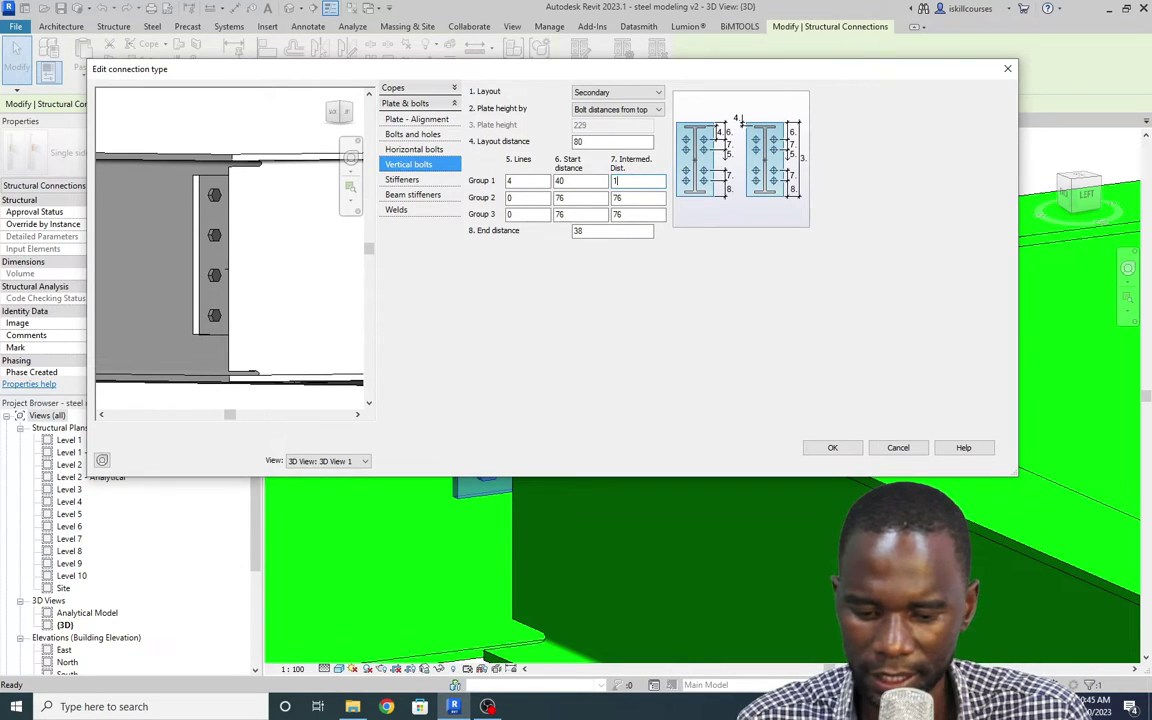
pyautogui.write('100')
pyautogui.press('Tab')
pyautogui.press('Tab')
pyautogui.press('Tab')
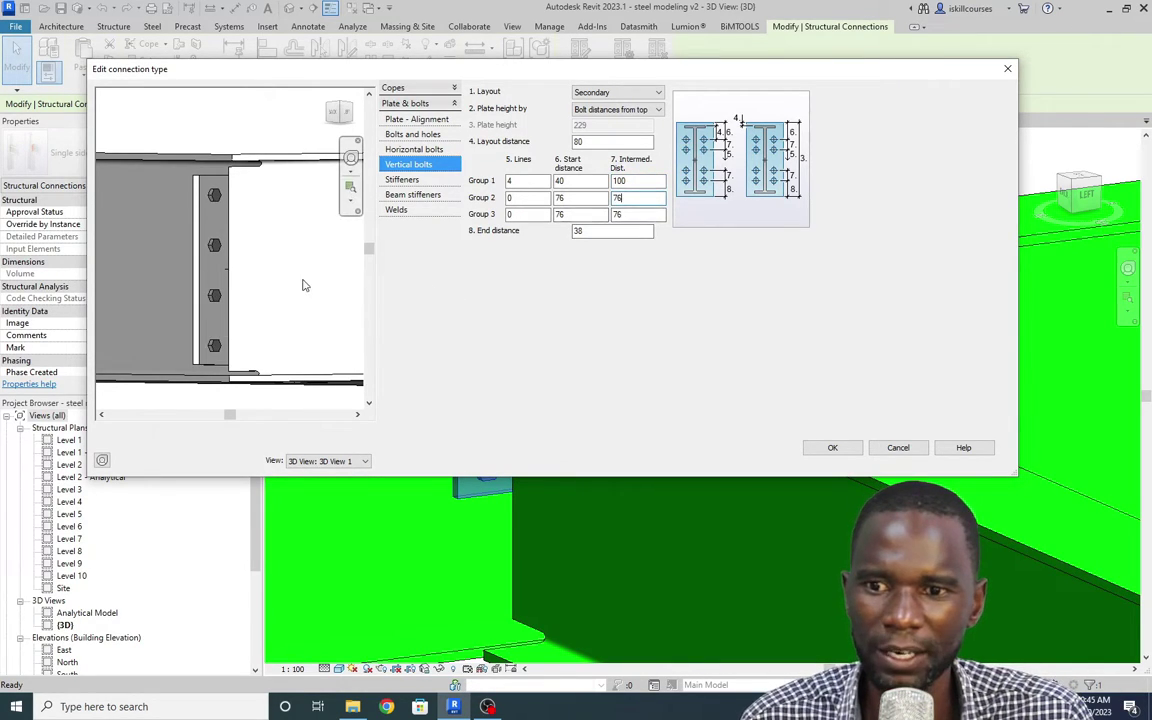
pyautogui.moveTo(270, 257)
pyautogui.keyDown('shift'); pyautogui.mouseDown(button='middle')
pyautogui.moveTo(298, 260)
pyautogui.moveTo(260, 262)
pyautogui.moveTo(272, 271)
pyautogui.moveTo(288, 258)
pyautogui.moveTo(270, 249)
pyautogui.mouseUp(button='middle'); pyautogui.keyUp('shift')
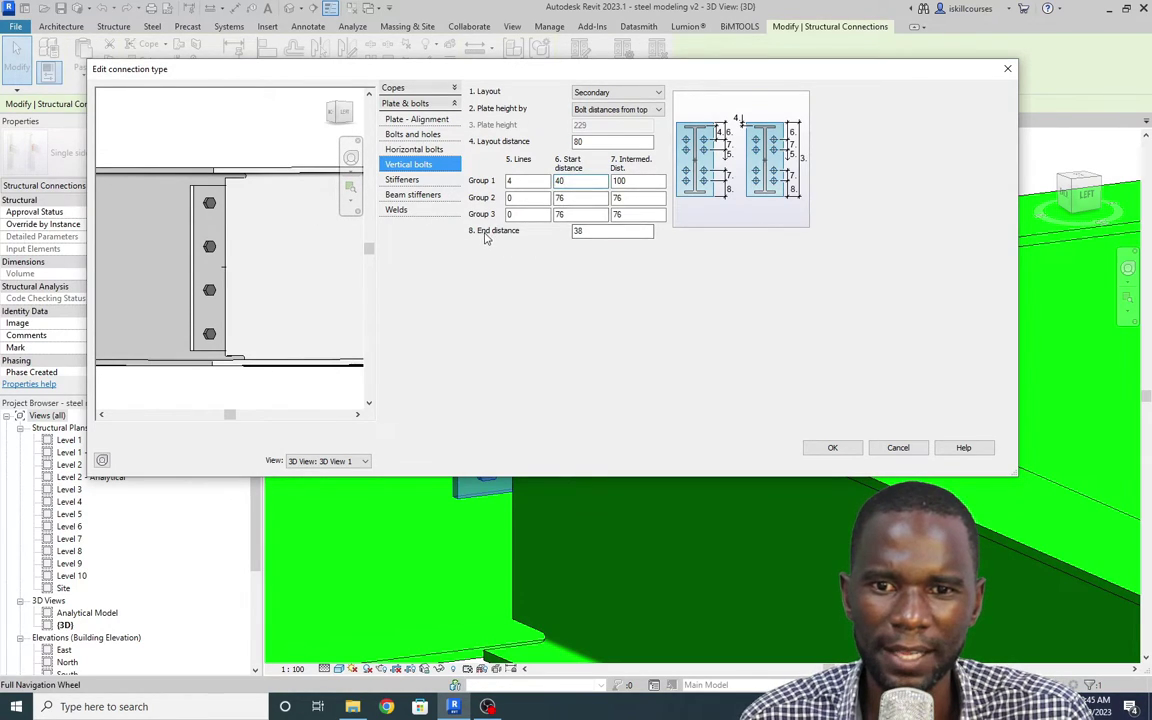
# Step: Set the end distance of the vertical bolts to 40 and check the plate from both sides in the preview
pyautogui.click(585, 231)
pyautogui.scroll(5, 244, 336)
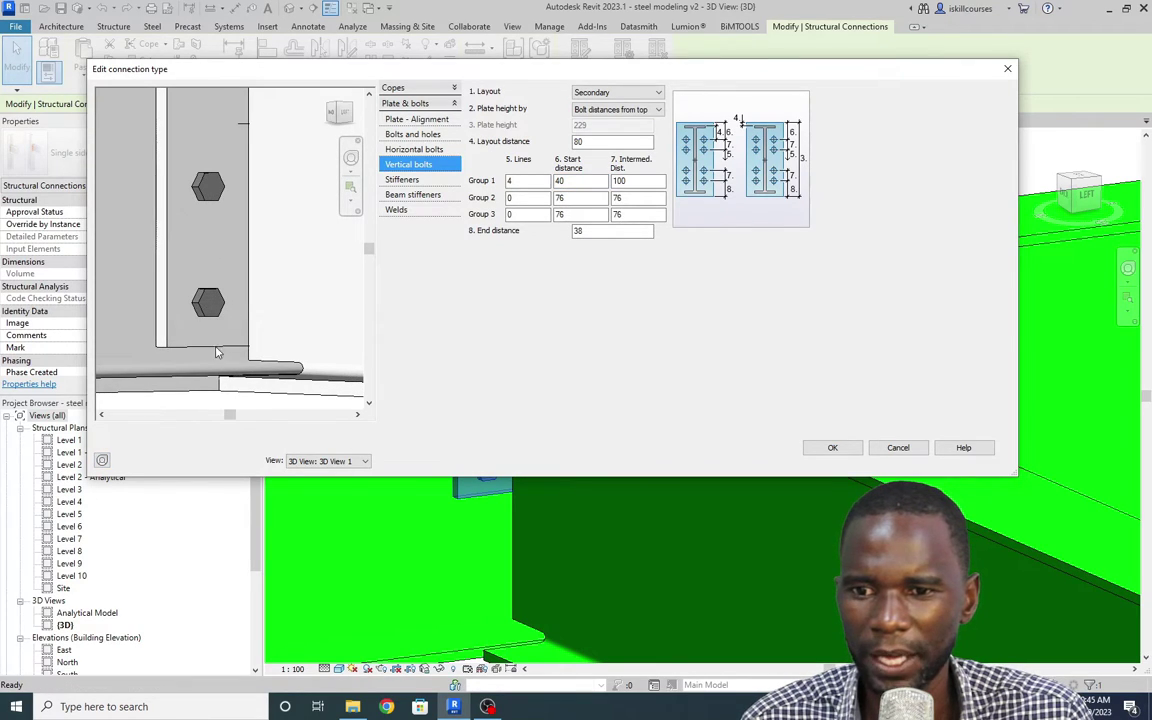
pyautogui.doubleClick(580, 231)
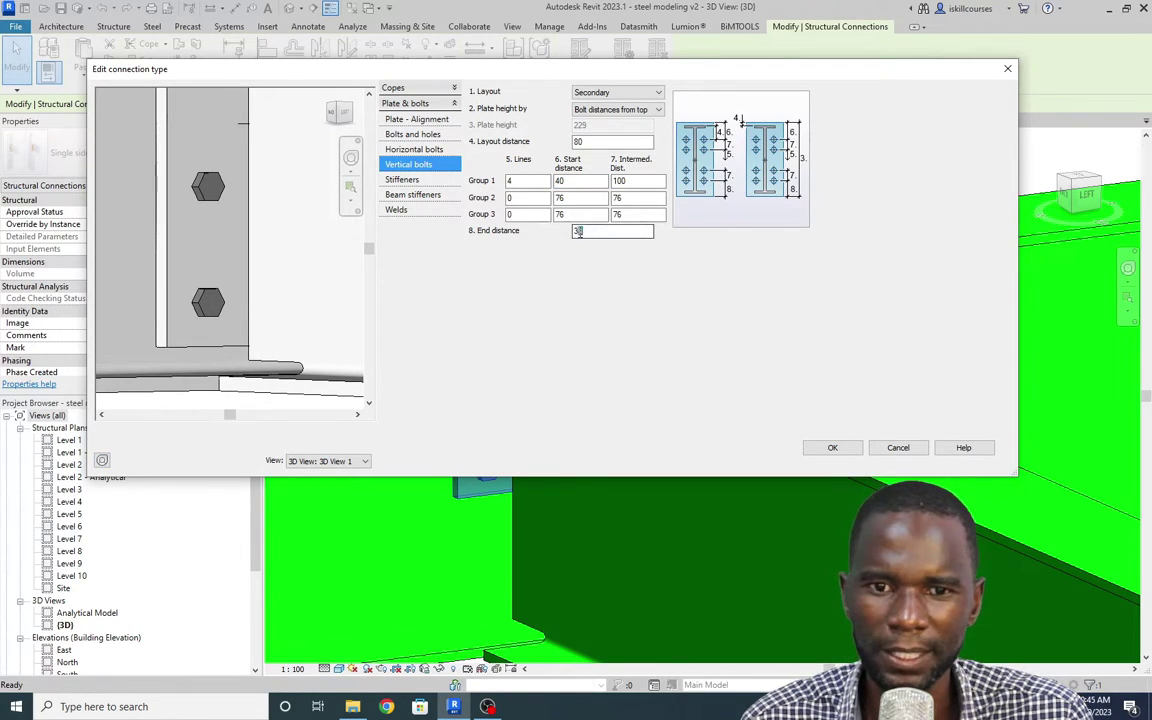
pyautogui.write('40')
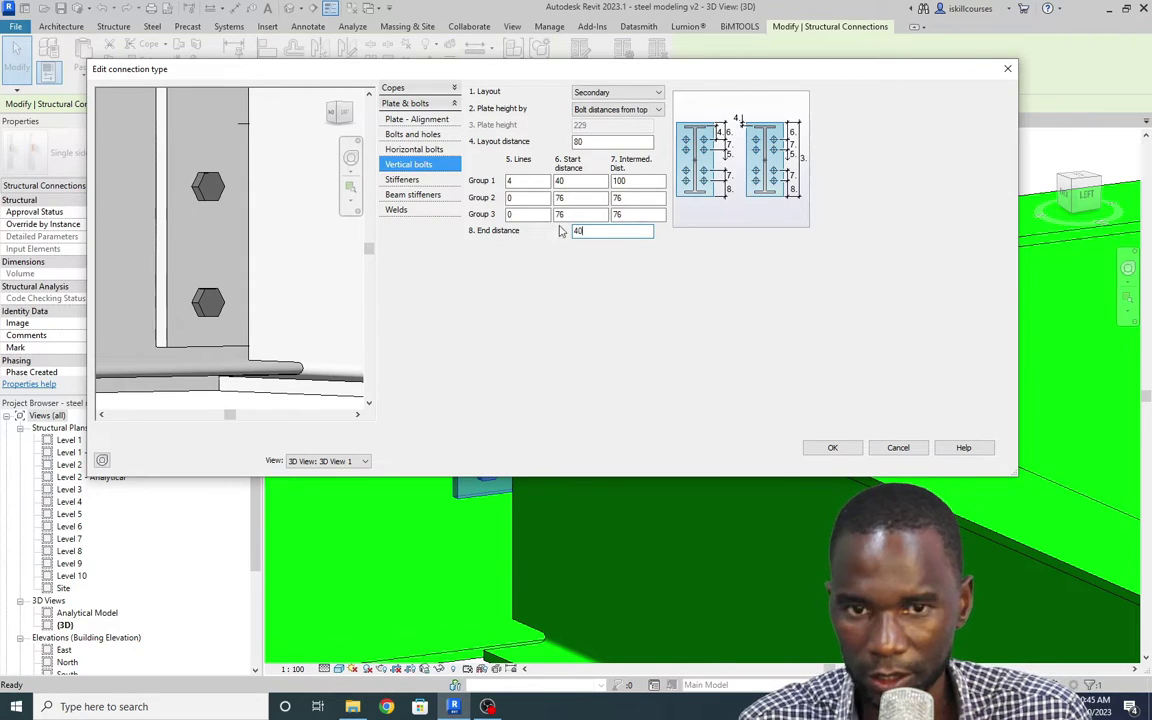
pyautogui.scroll(-5, 306, 306)
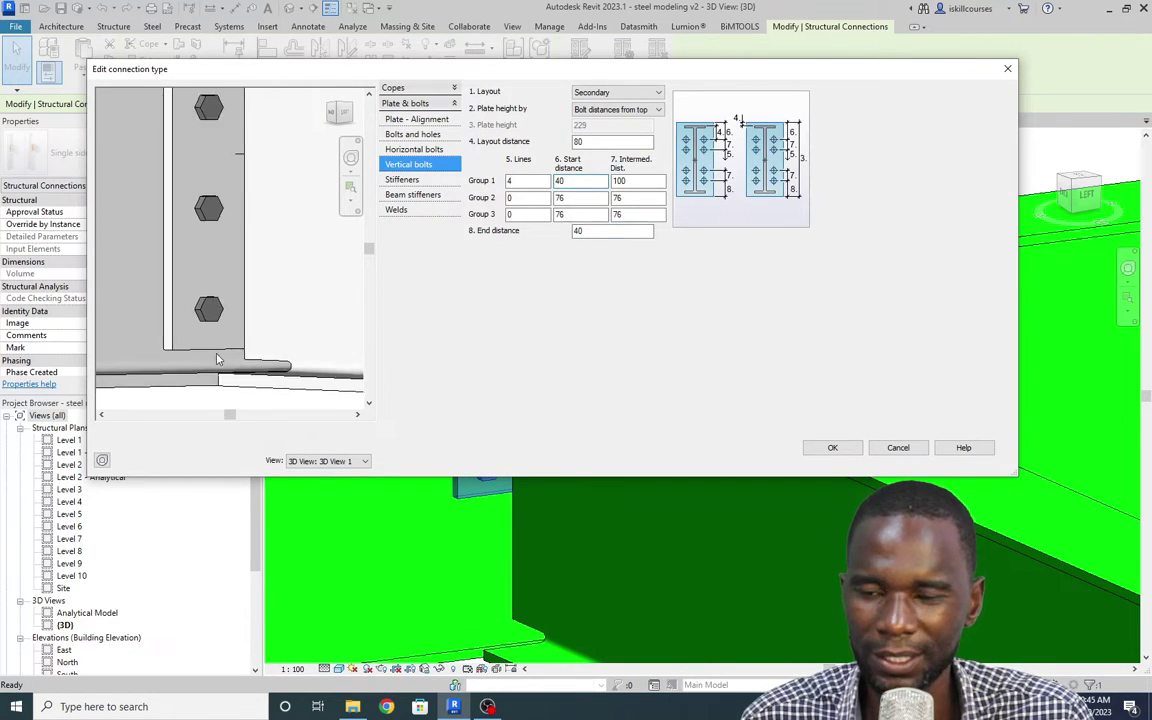
pyautogui.keyDown('shift'); pyautogui.moveTo(308, 300); pyautogui.dragTo(283, 303, button='middle'); pyautogui.keyUp('shift')
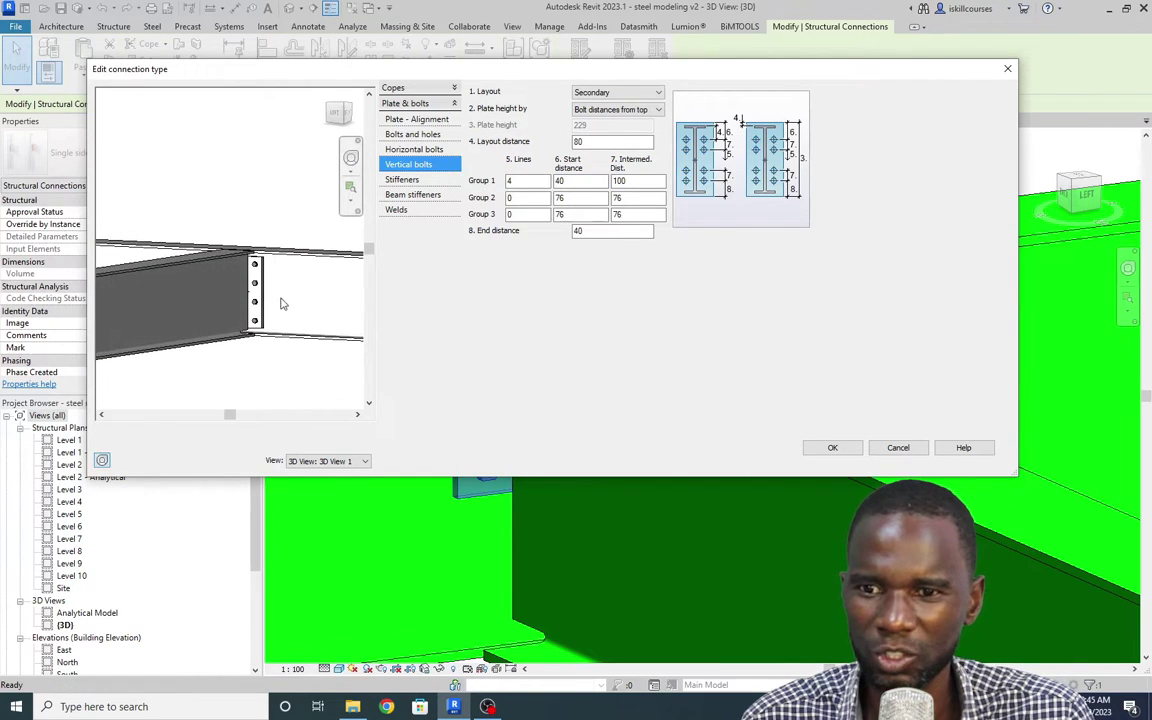
pyautogui.scroll(4, 260, 321)
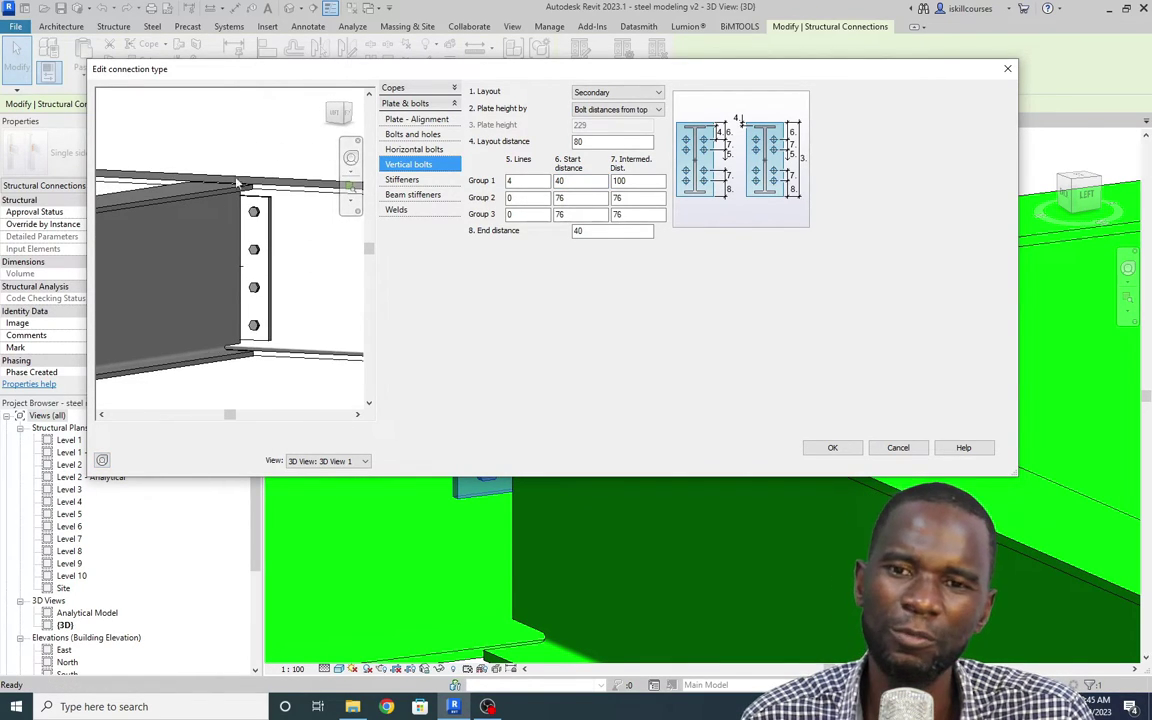
# Step: Go through the stiffener and beam stiffener parameters, and set the secondary top flange weld to 6
pyautogui.click(408, 180)
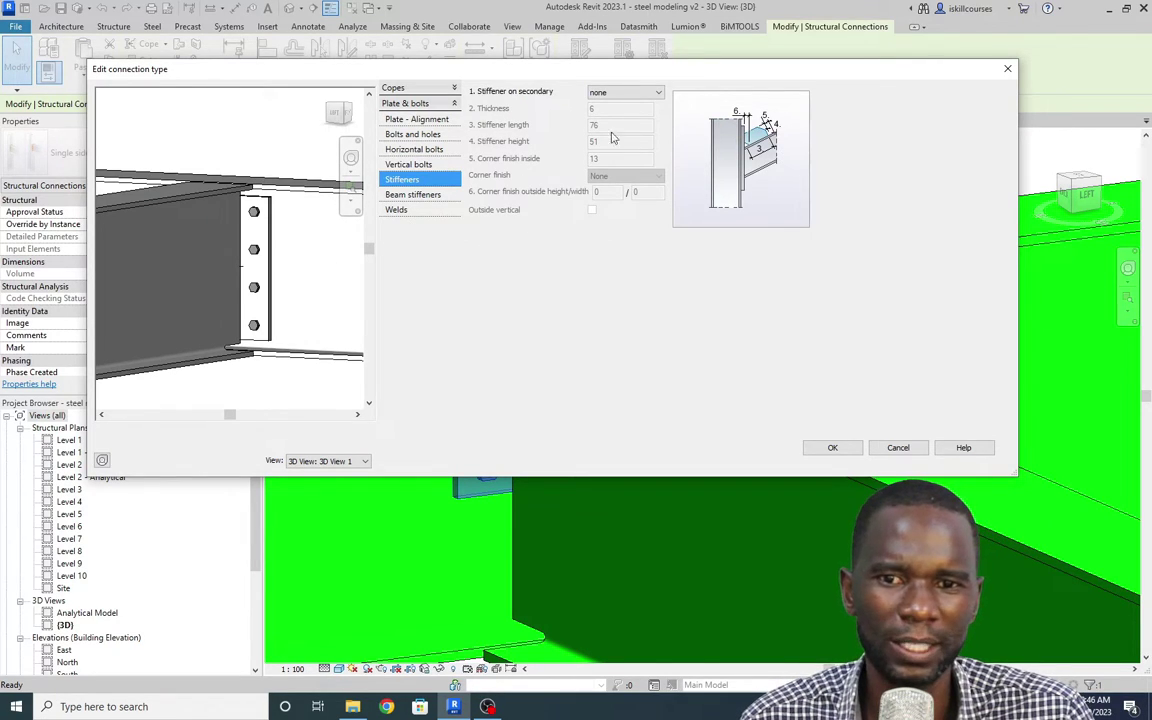
pyautogui.click(412, 195)
pyautogui.click(396, 210)
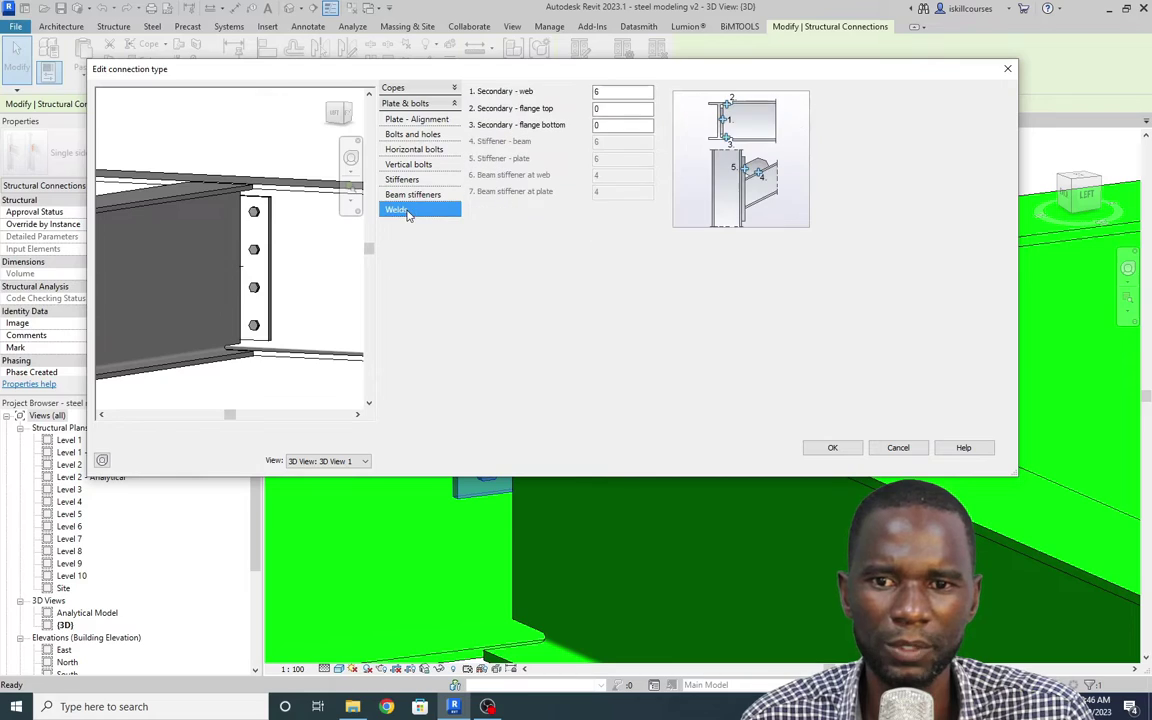
pyautogui.click(610, 91)
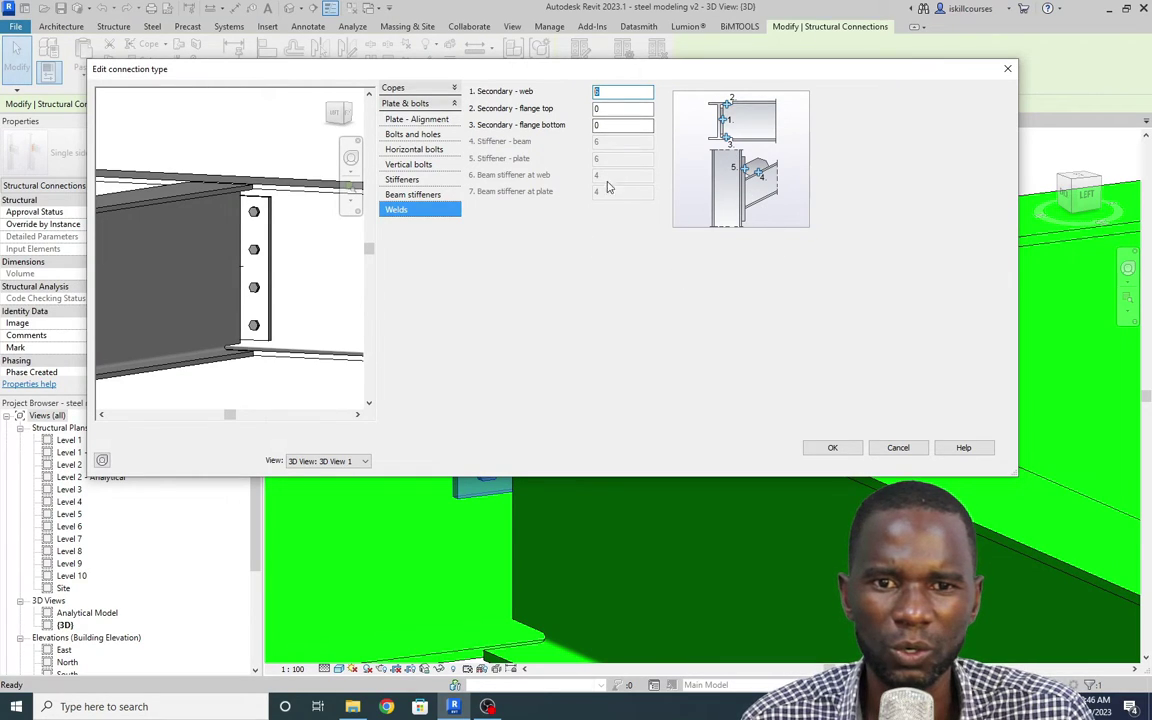
pyautogui.press('Tab')
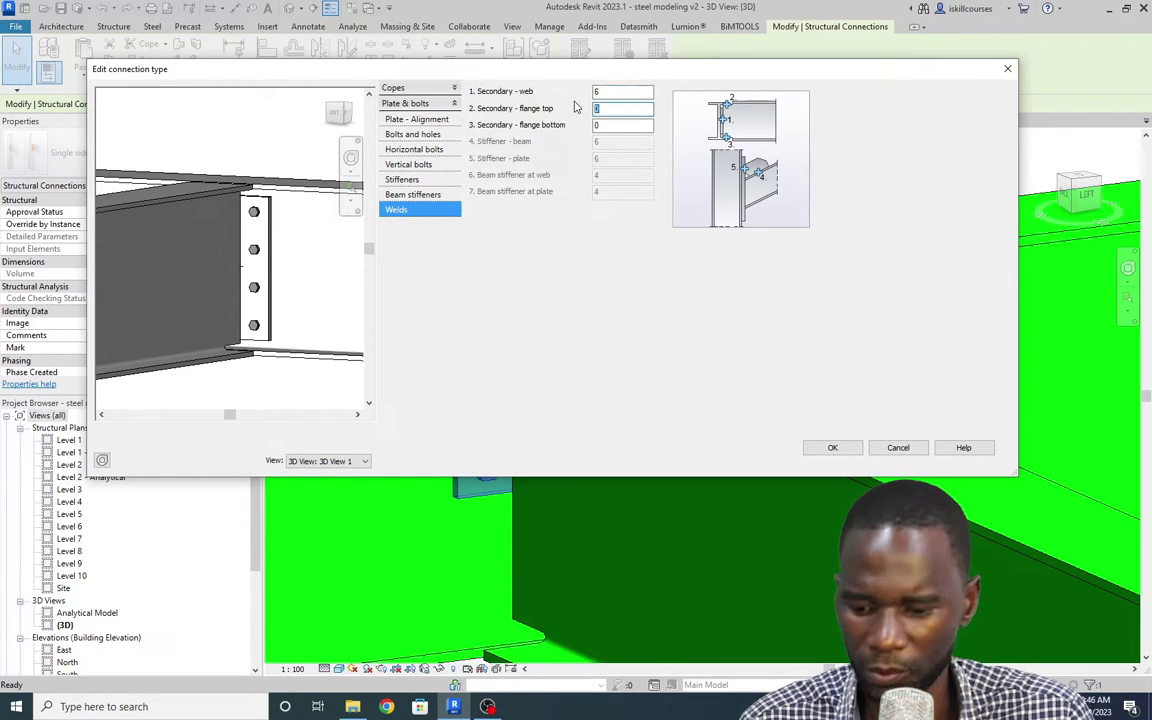
pyautogui.press('Tab')
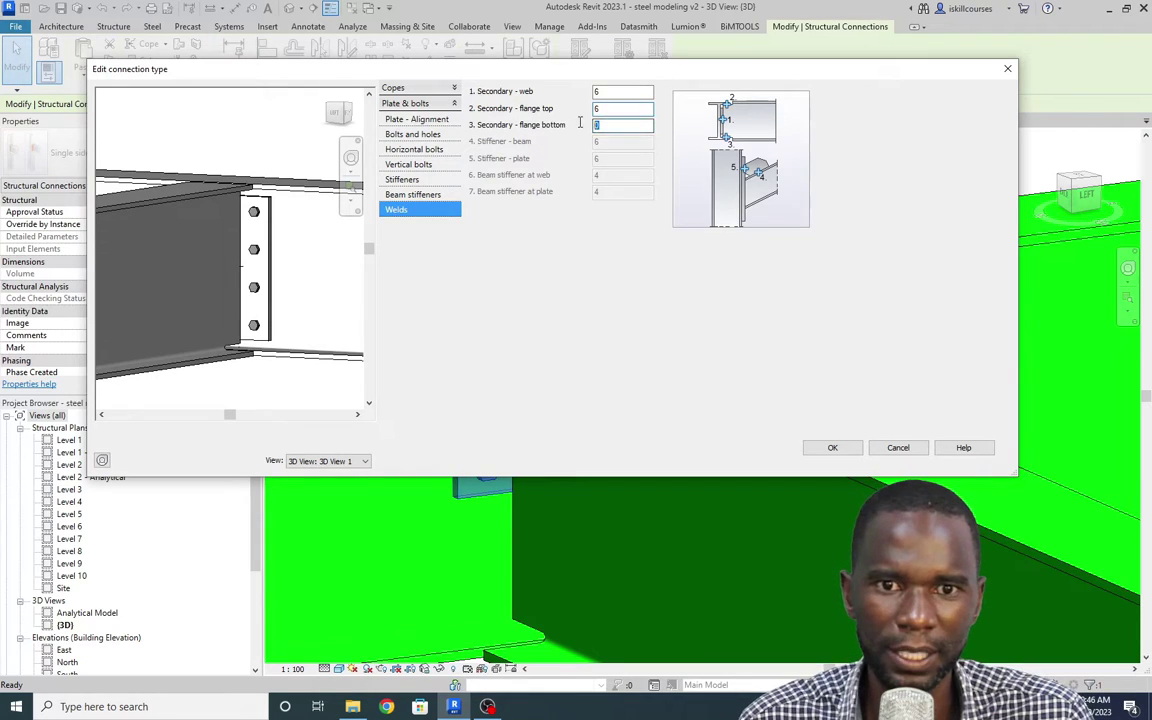
# Step: Review the plate alignment and the bolts and holes parameters, and apply the edited connection type to the model
pyautogui.click(412, 120)
pyautogui.click(412, 134)
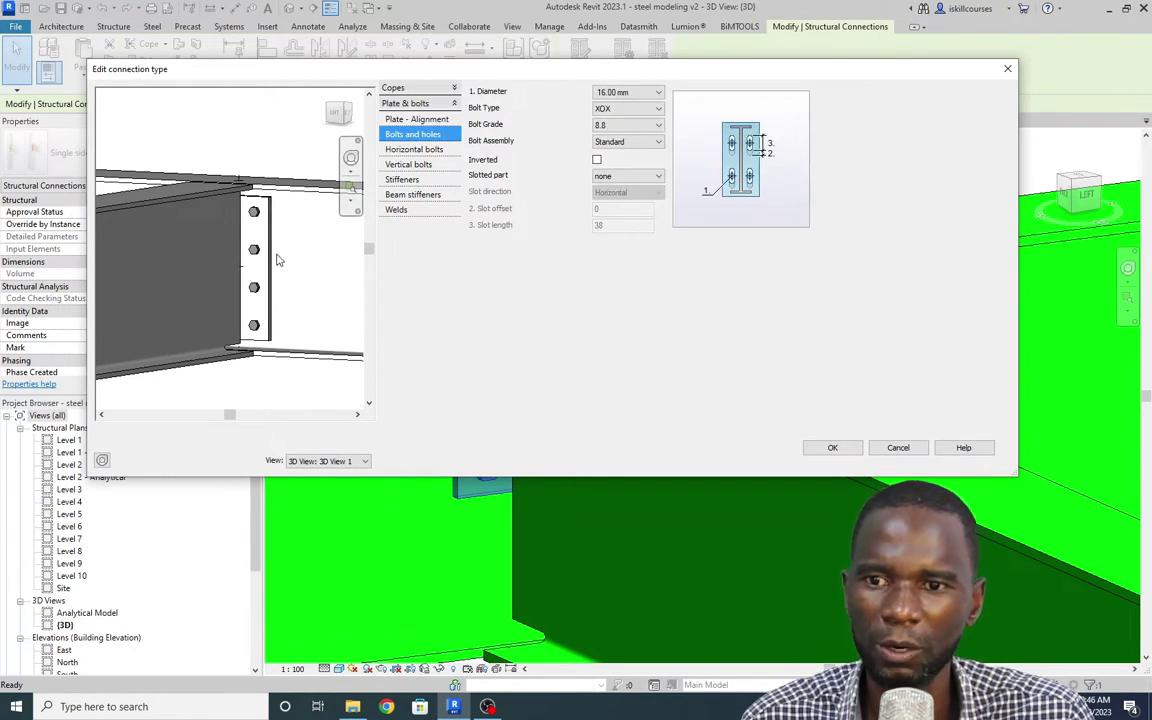
pyautogui.scroll(2, 267, 255)
pyautogui.scroll(-3, 267, 255)
pyautogui.keyDown('shift'); pyautogui.moveTo(267, 255); pyautogui.dragTo(300, 265, button='middle'); pyautogui.keyUp('shift')
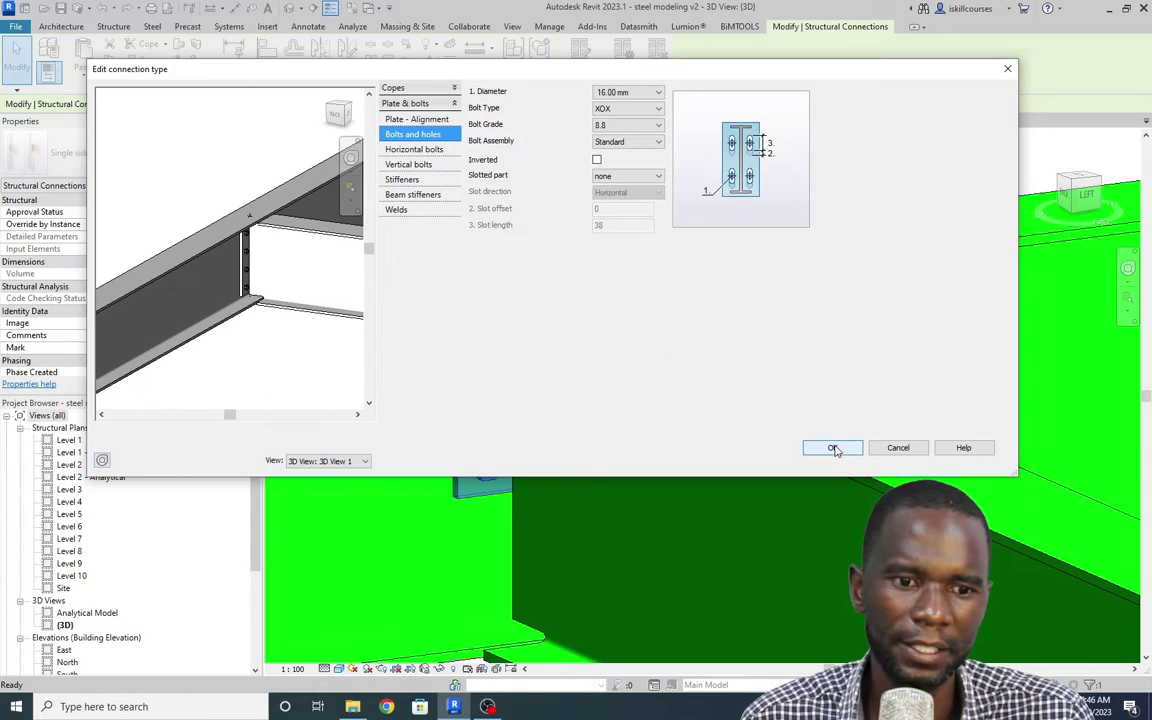
pyautogui.click(834, 448)
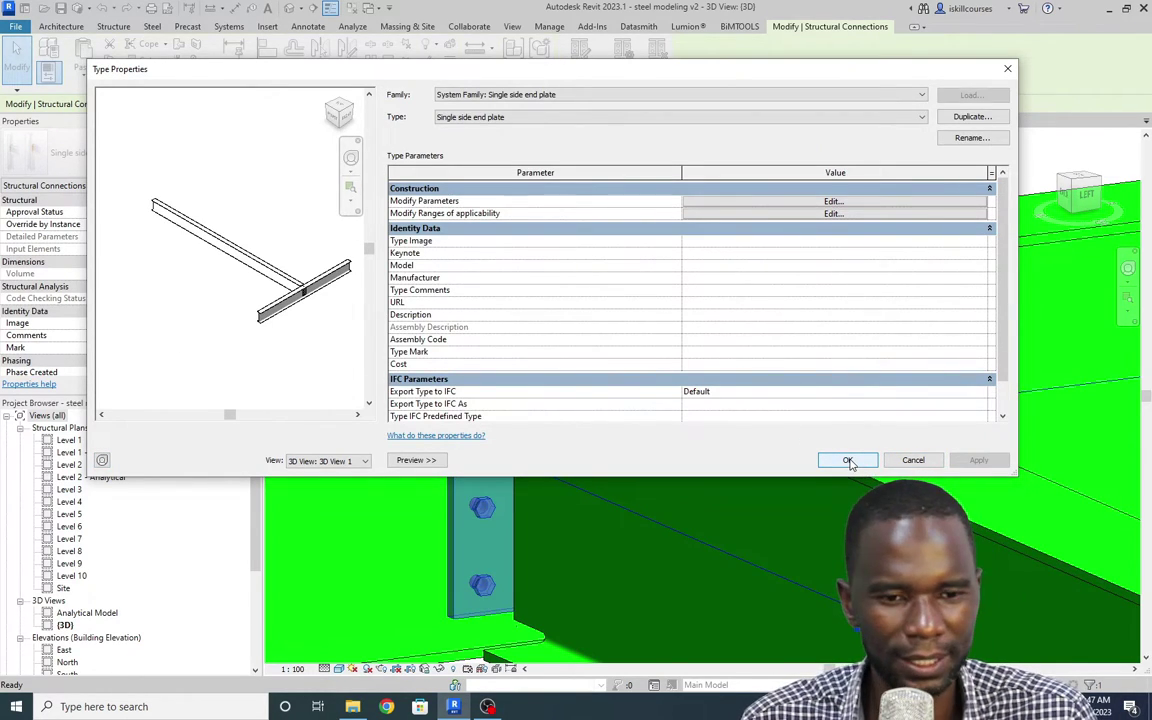
pyautogui.click(848, 461)
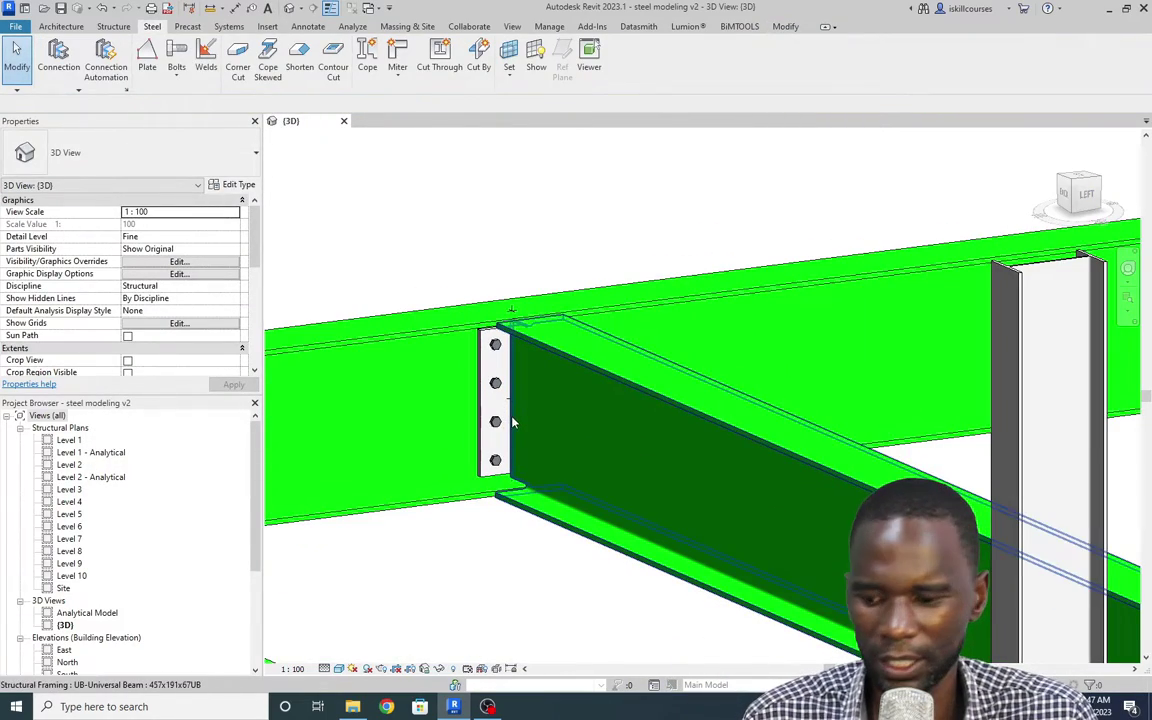
pyautogui.keyDown('shift'); pyautogui.moveTo(522, 400); pyautogui.dragTo(500, 412, button='middle'); pyautogui.keyUp('shift')
pyautogui.click(497, 410)
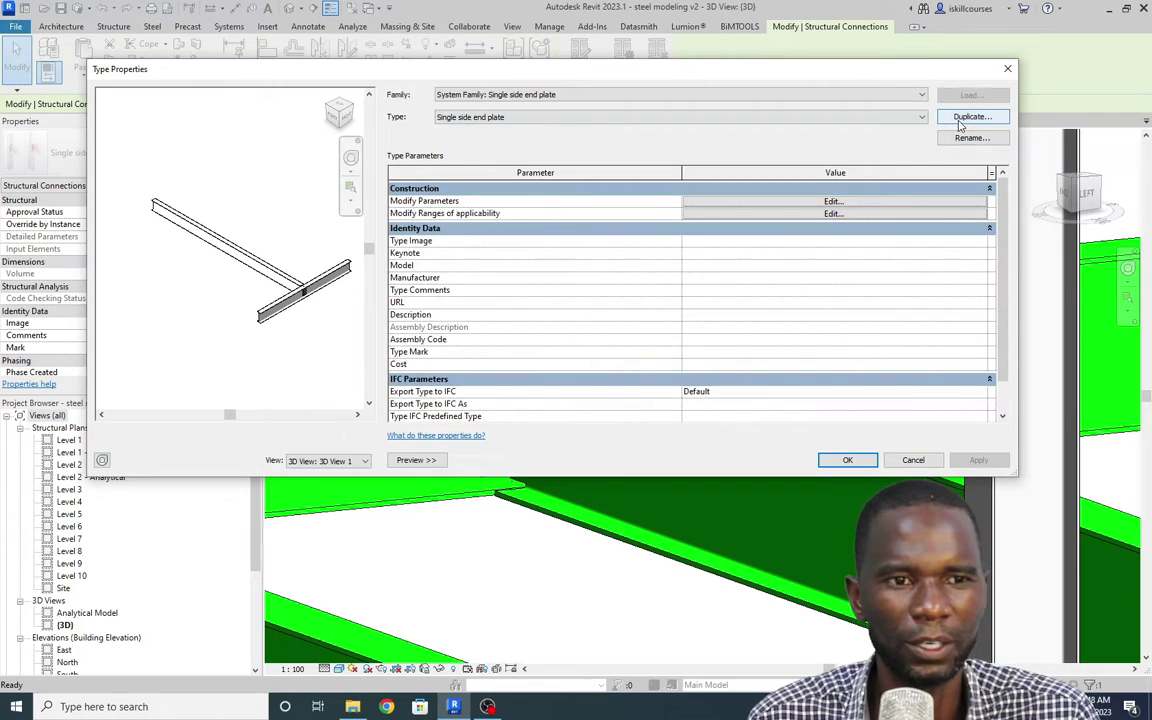
pyautogui.click(964, 117)
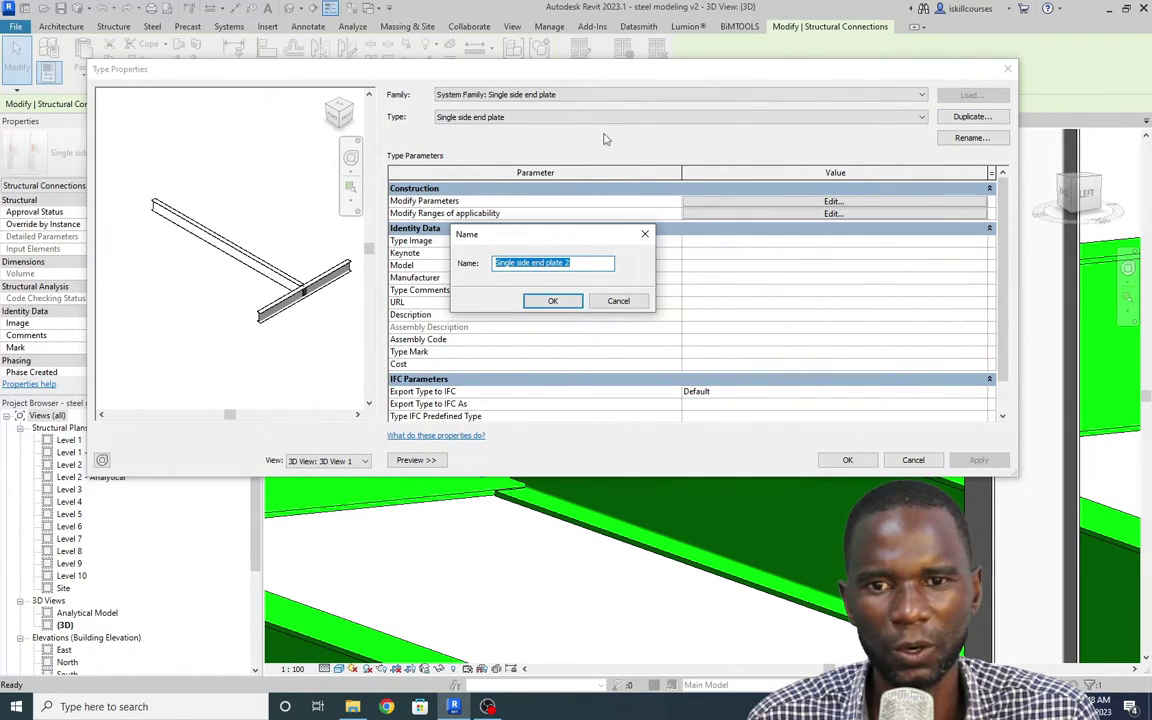
pyautogui.click(644, 233)
pyautogui.click(1007, 68)
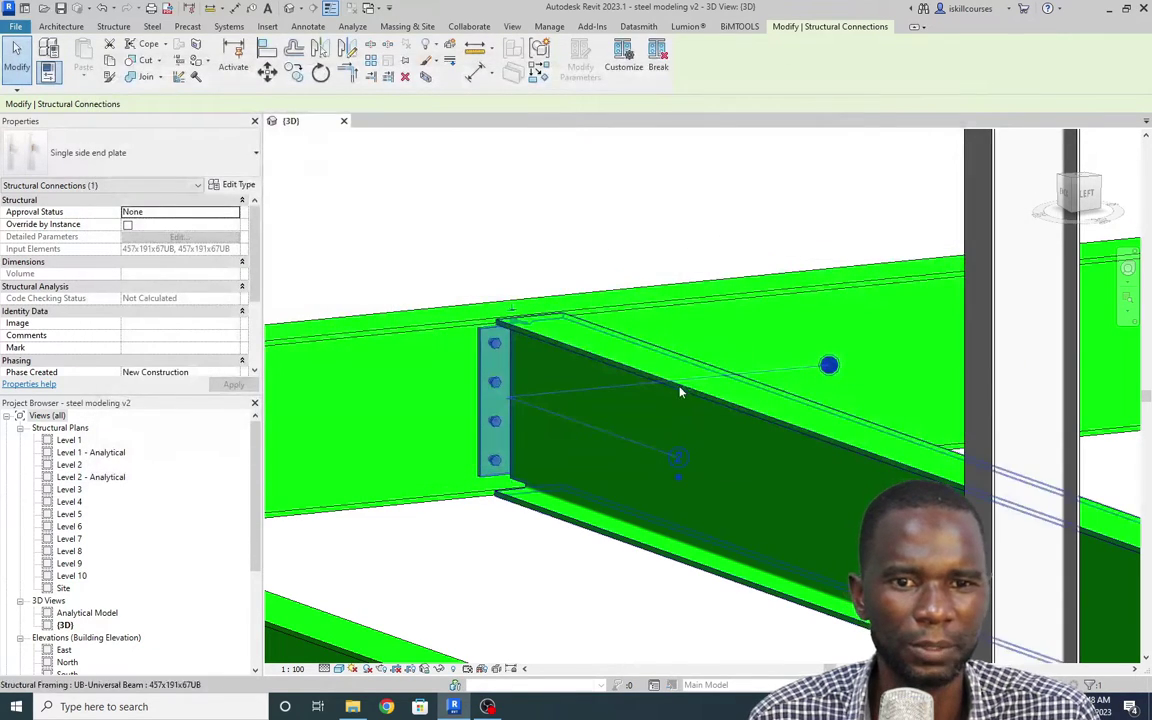
pyautogui.click(441, 209)
pyautogui.keyDown('shift'); pyautogui.moveTo(441, 209); pyautogui.dragTo(548, 340, button='middle'); pyautogui.keyUp('shift')
pyautogui.scroll(5, 473, 308)
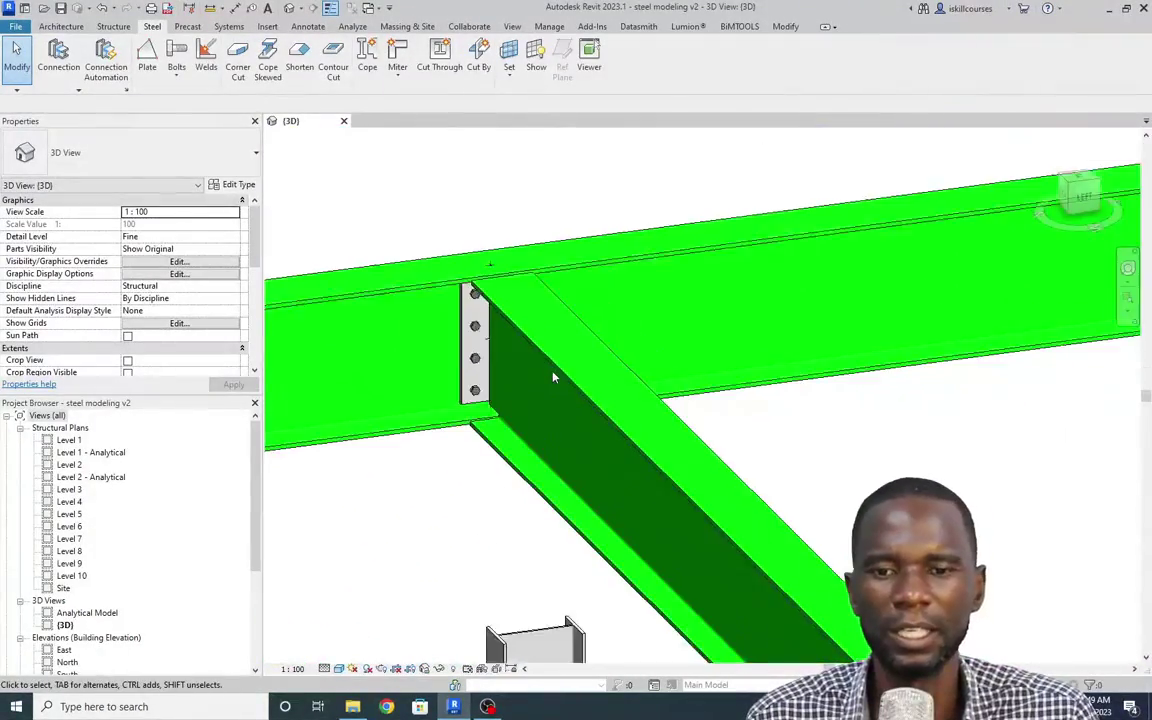
pyautogui.scroll(-2, 497, 333)
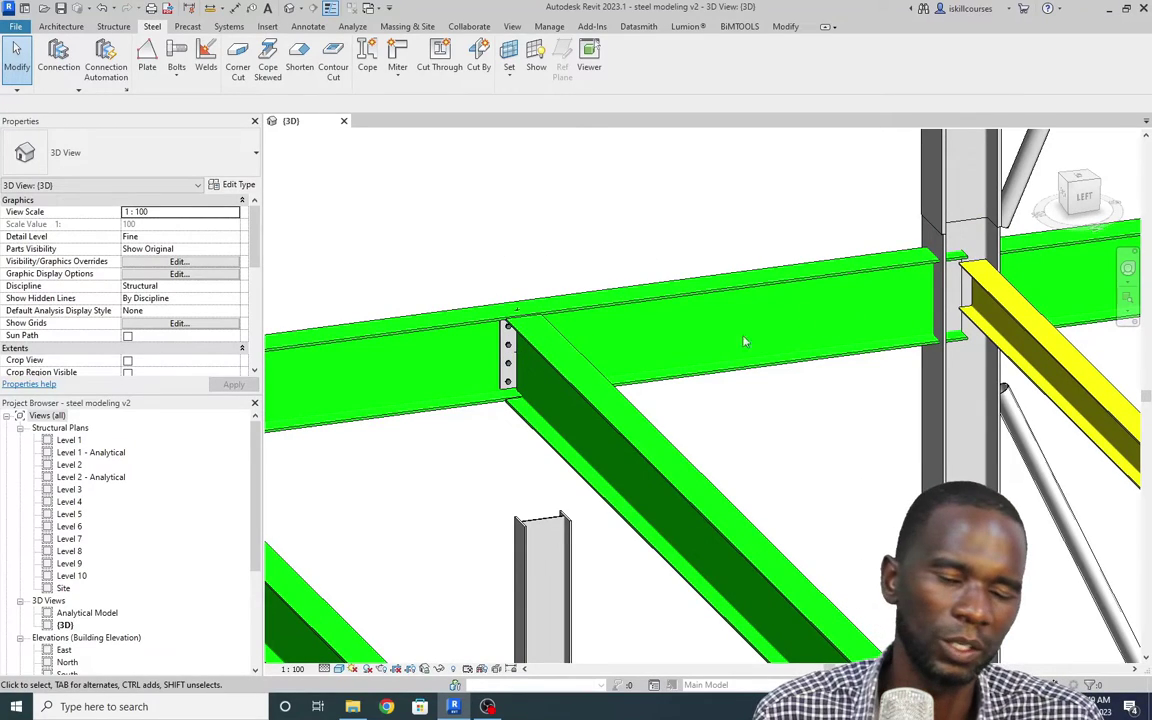